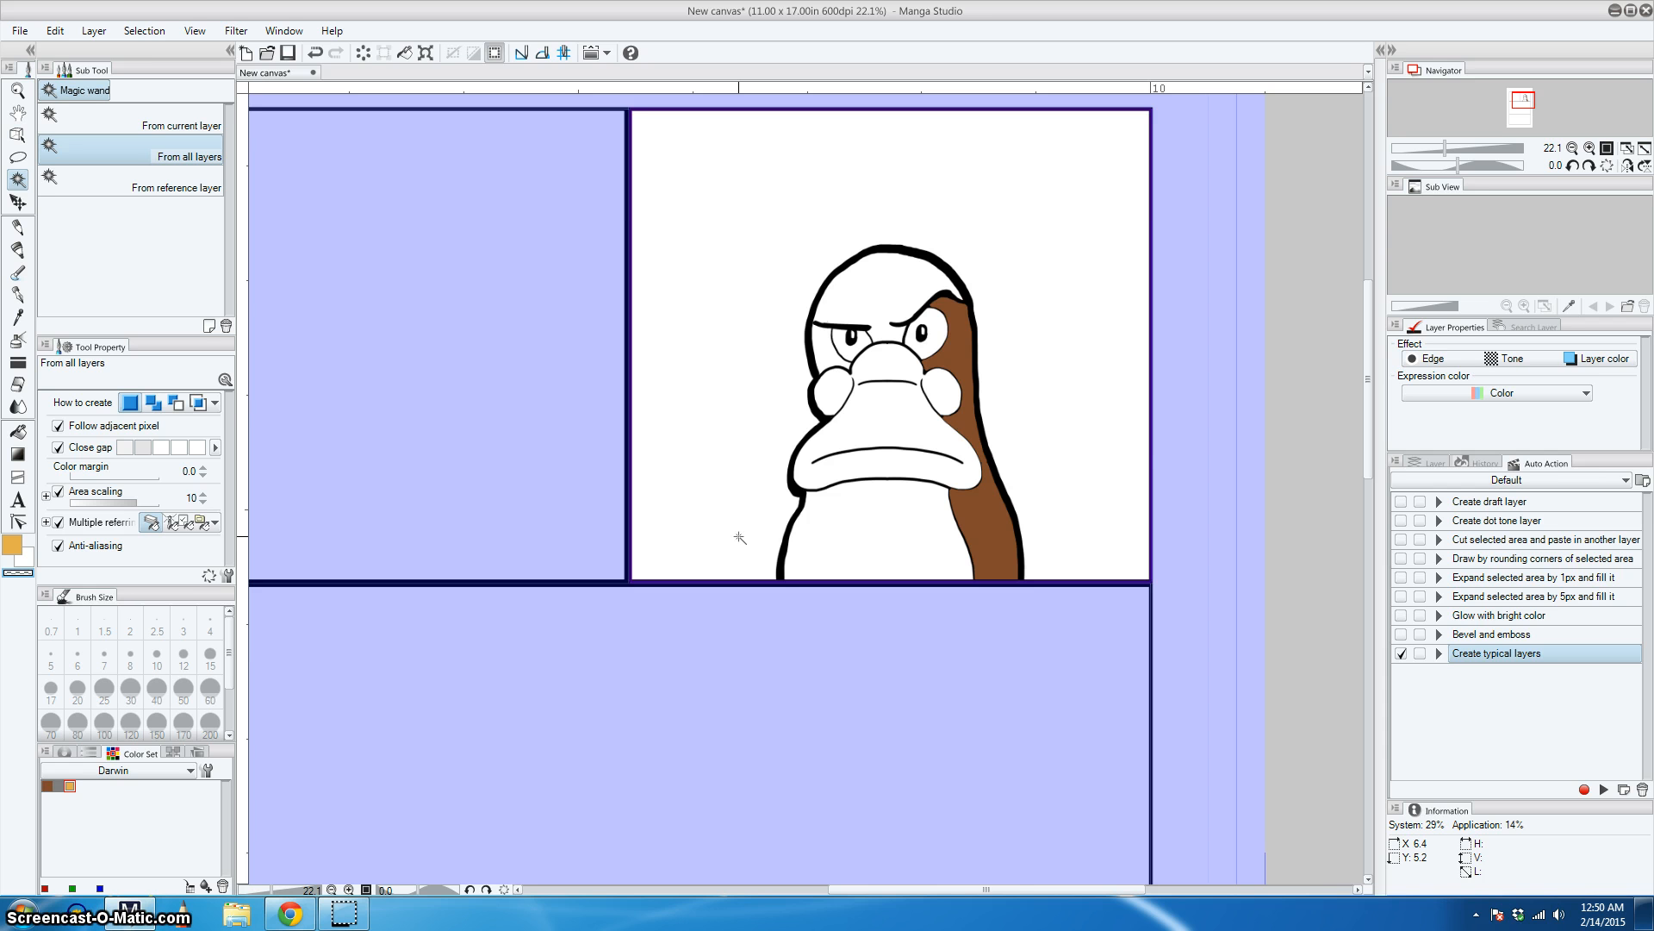
Make the colors layer inside Frame 2 the active layer
click(1434, 463)
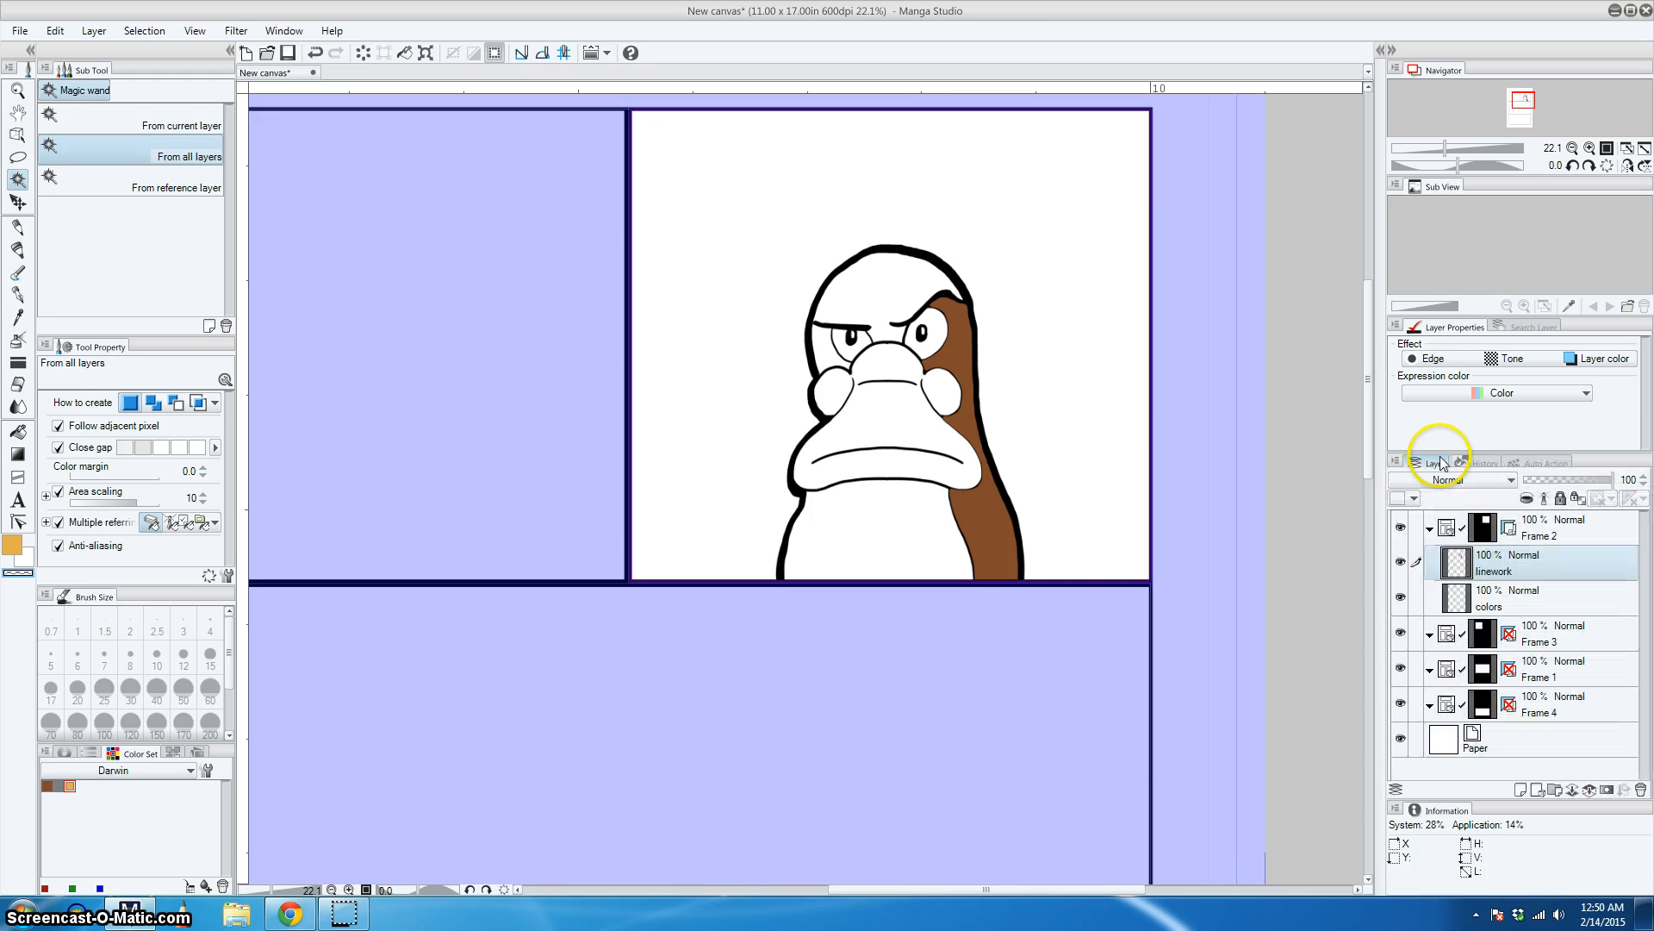
scroll(1118, 542, down, 3)
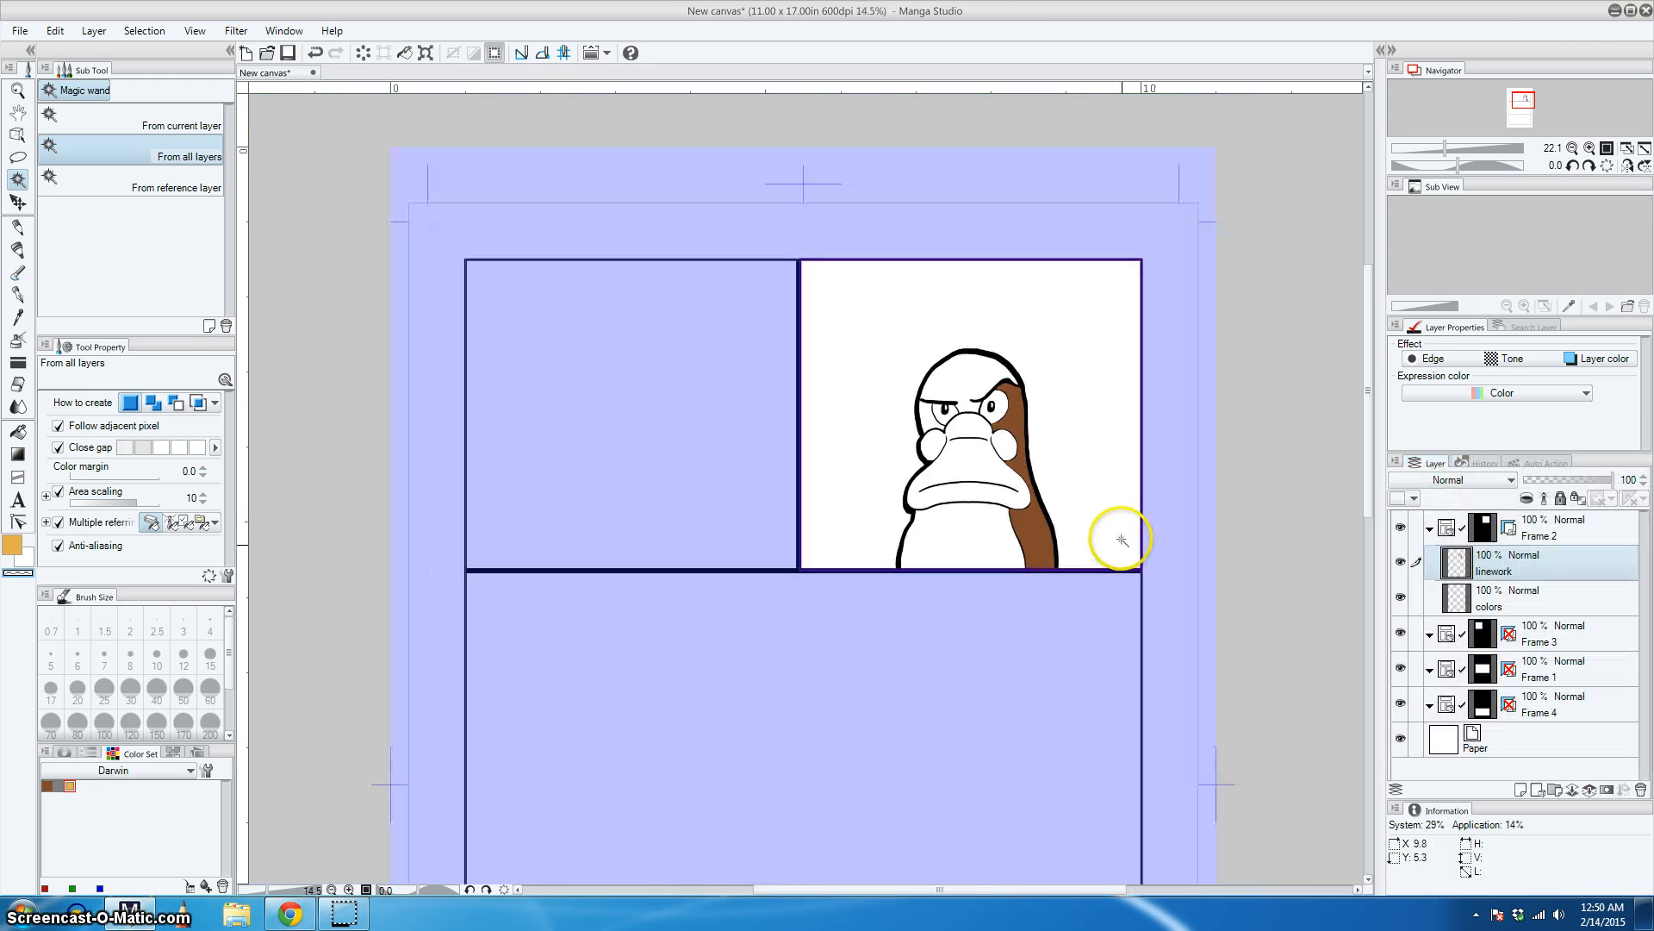
scroll(1344, 370, down, 2)
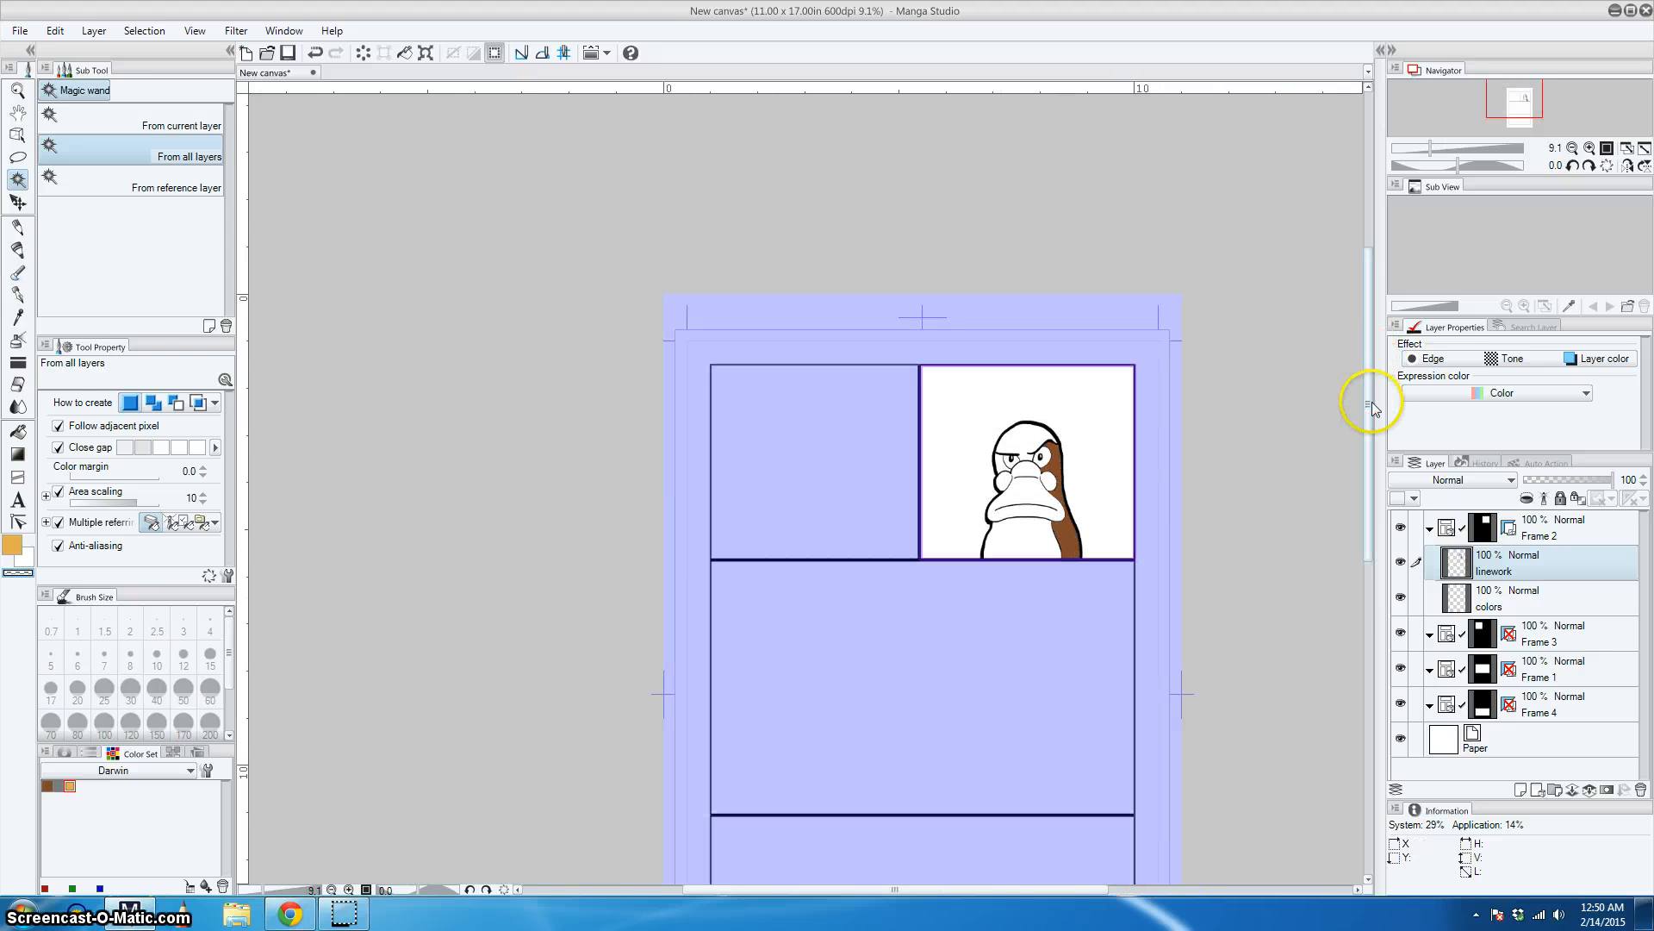
scroll(1241, 422, up, 1)
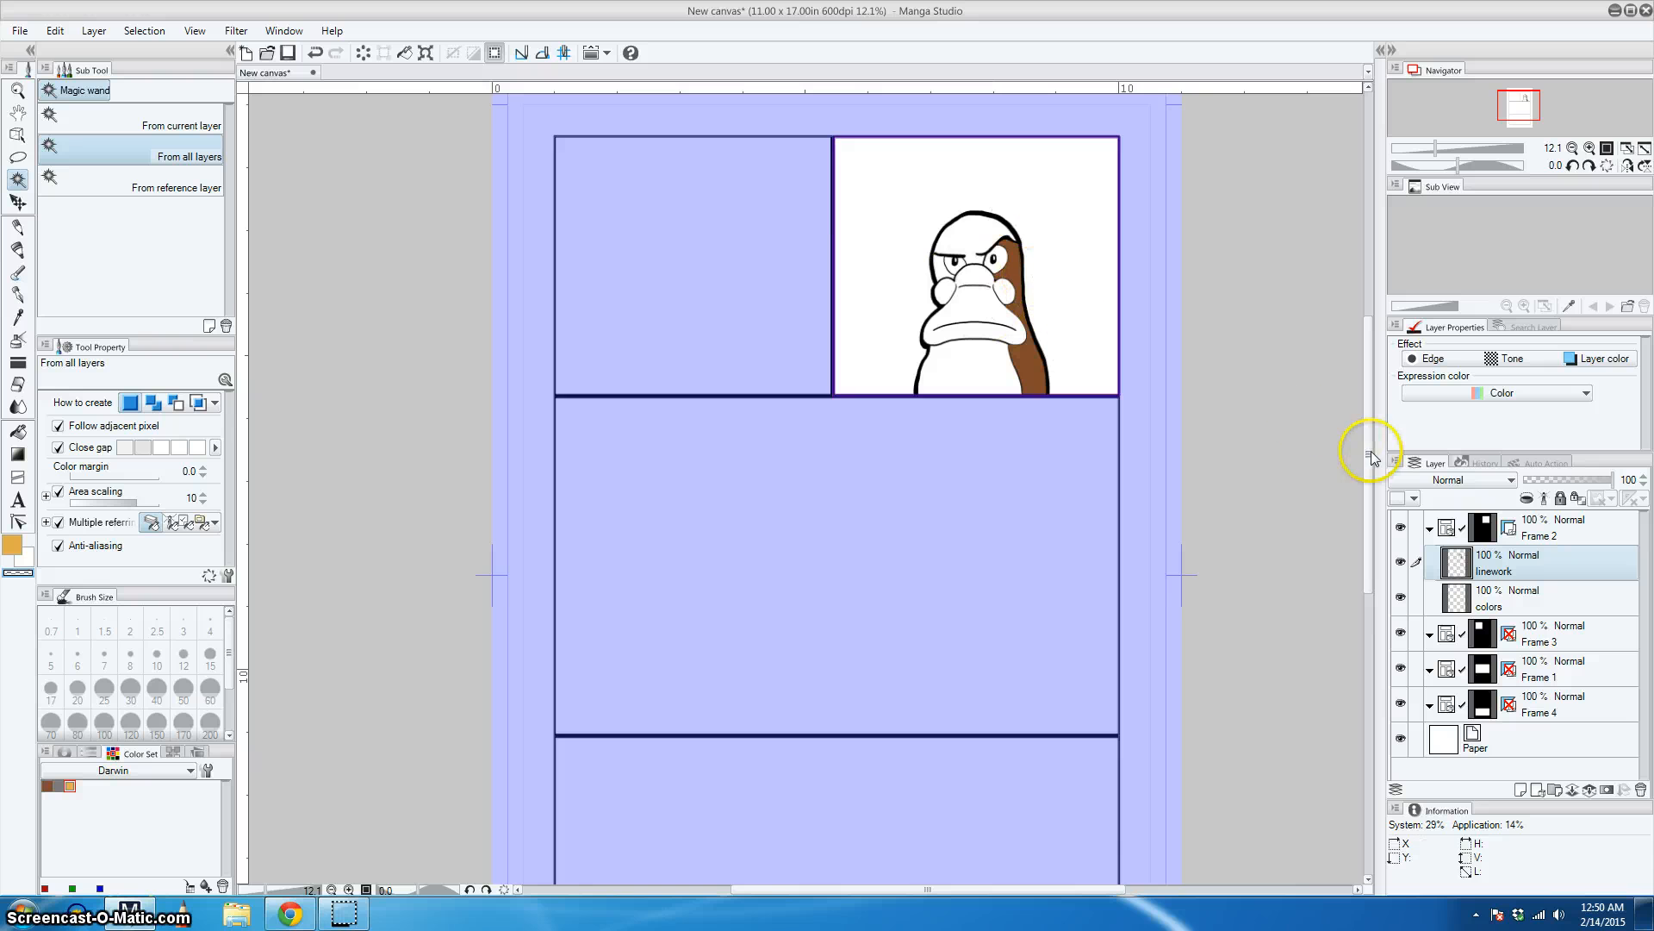
drag(1367, 436, 1329, 406)
scroll(1068, 456, up, 1)
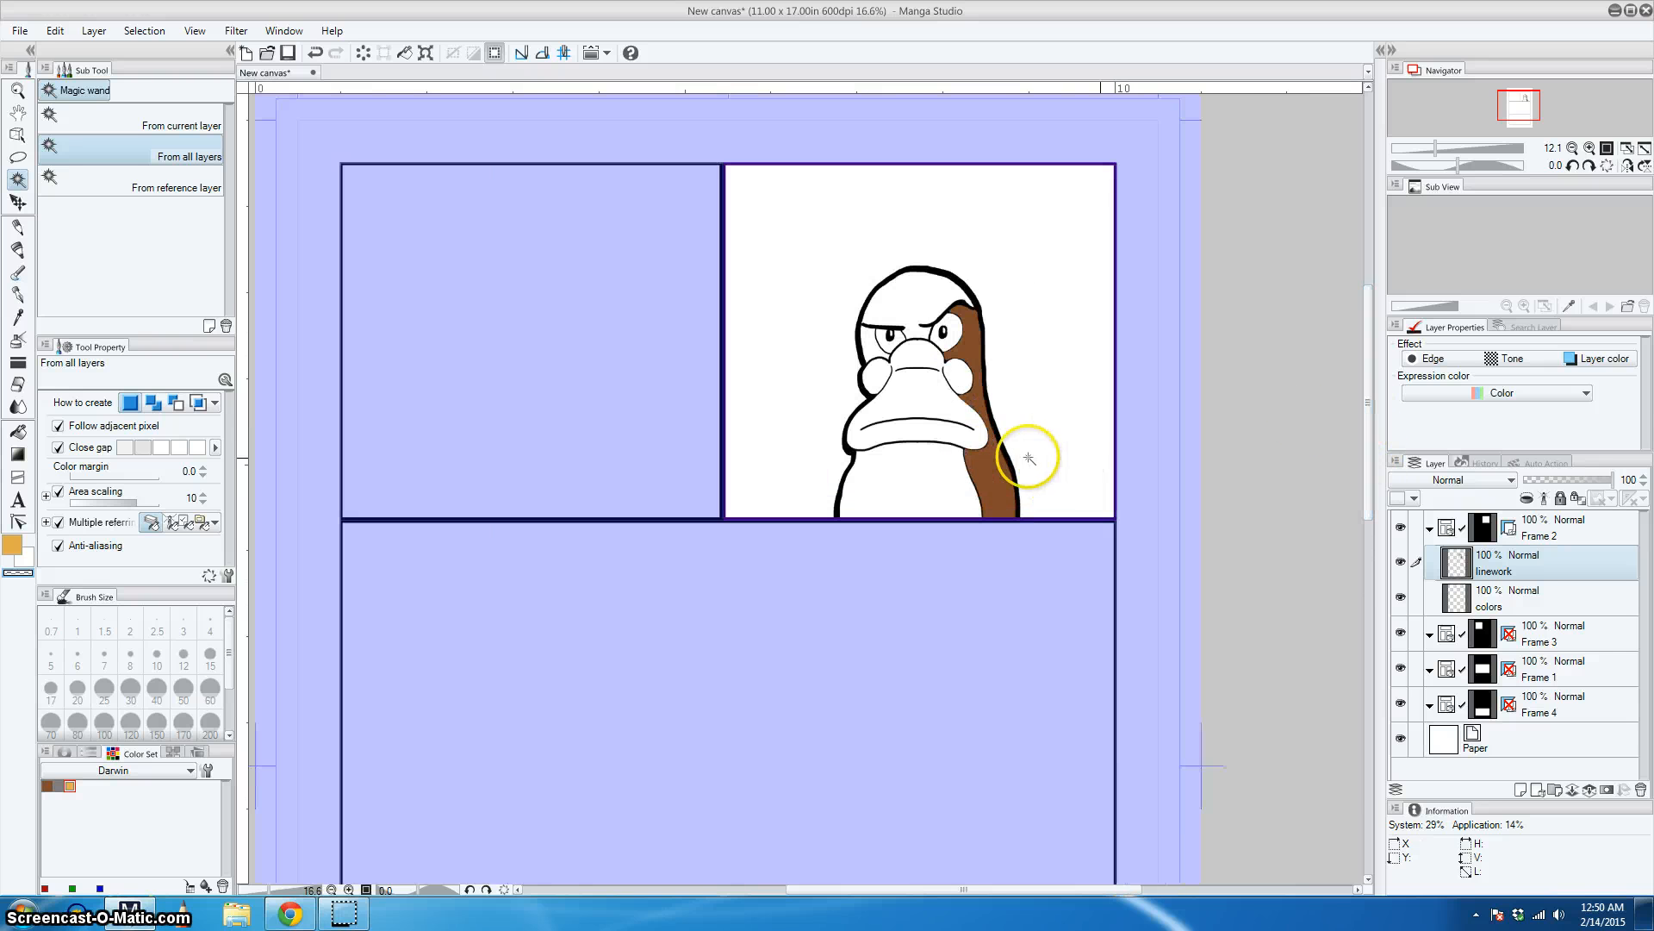
scroll(1008, 455, up, 1)
drag(1375, 407, 1368, 379)
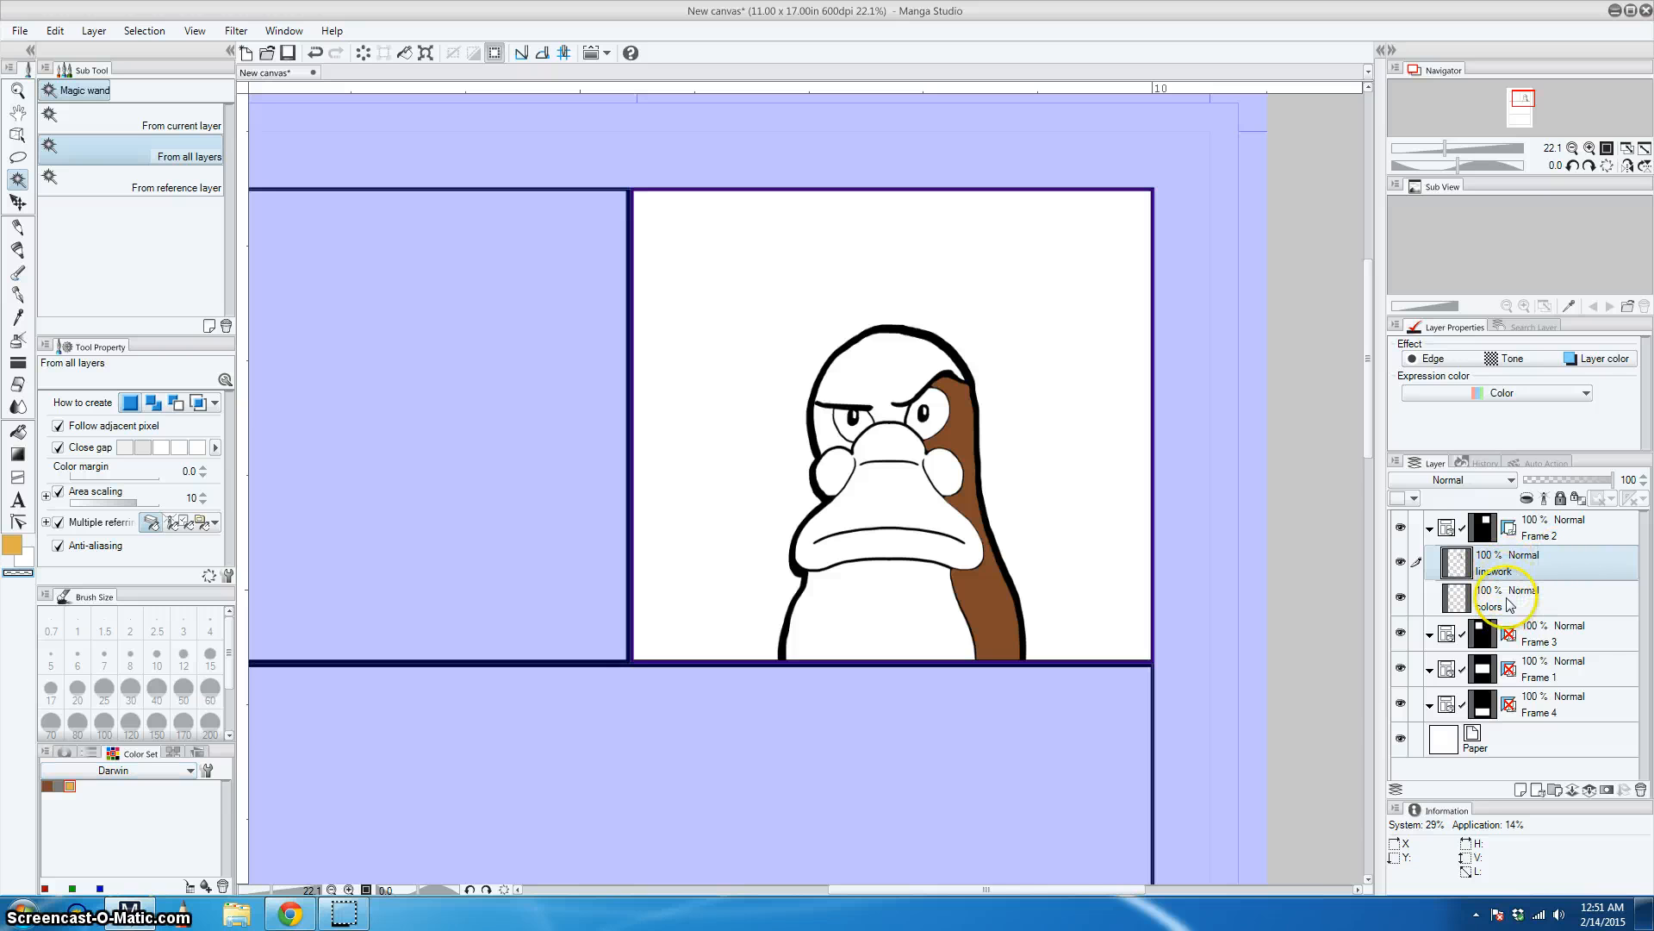
click(1476, 608)
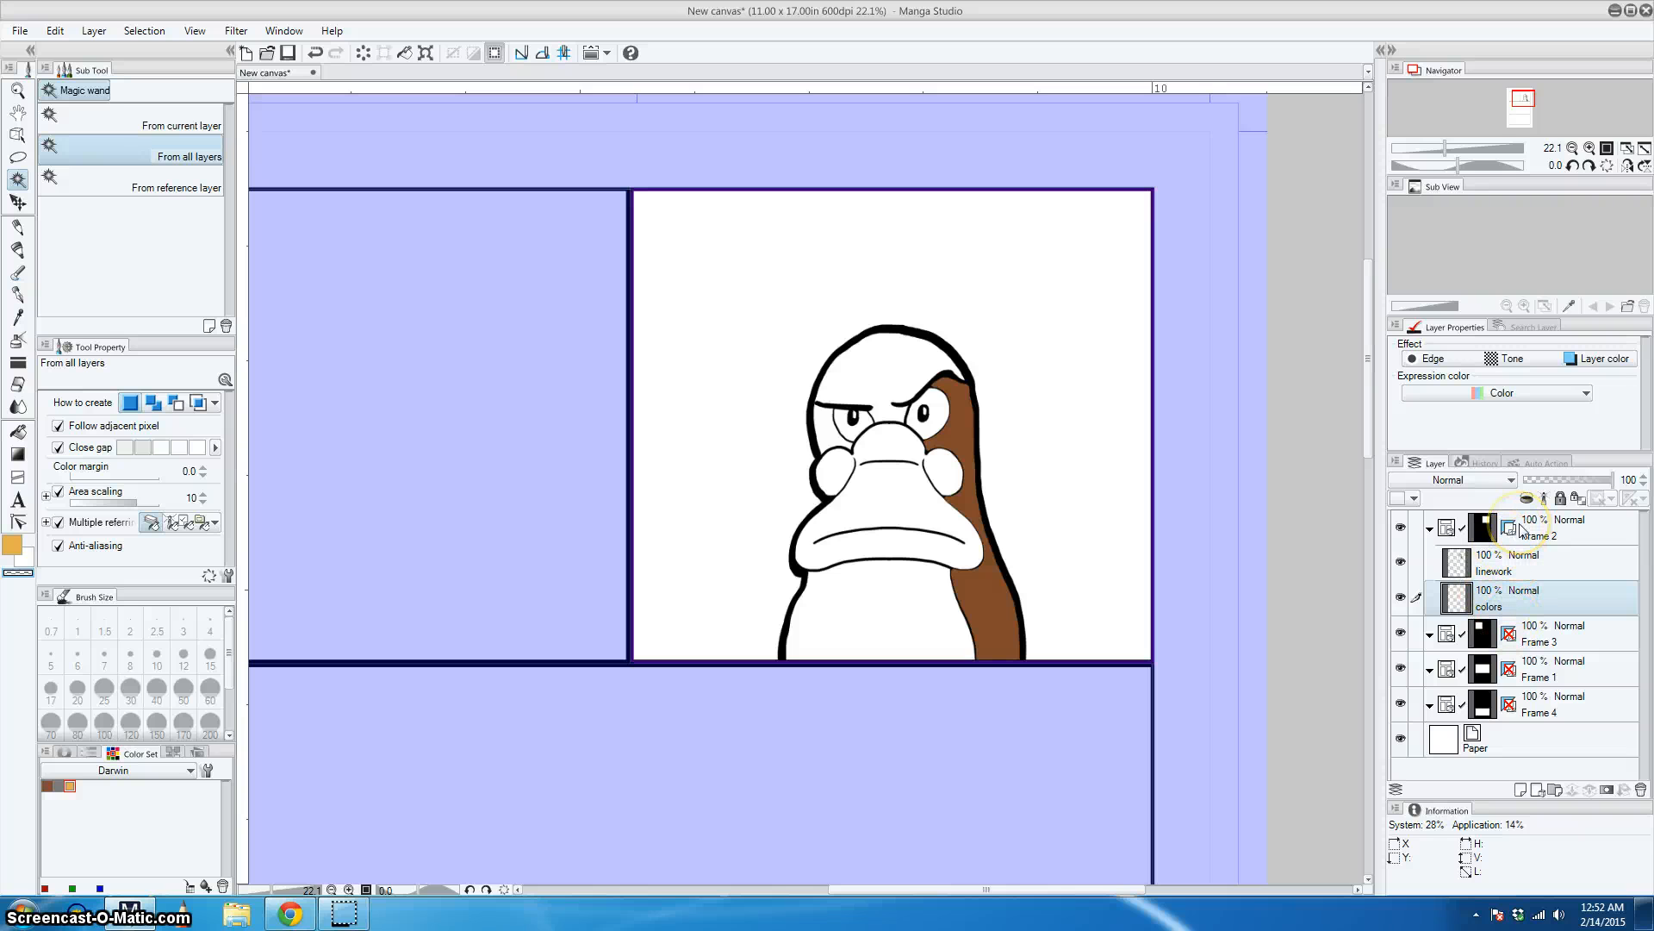
Create a new auto action named "Quick Fill" in the Default set
click(1527, 468)
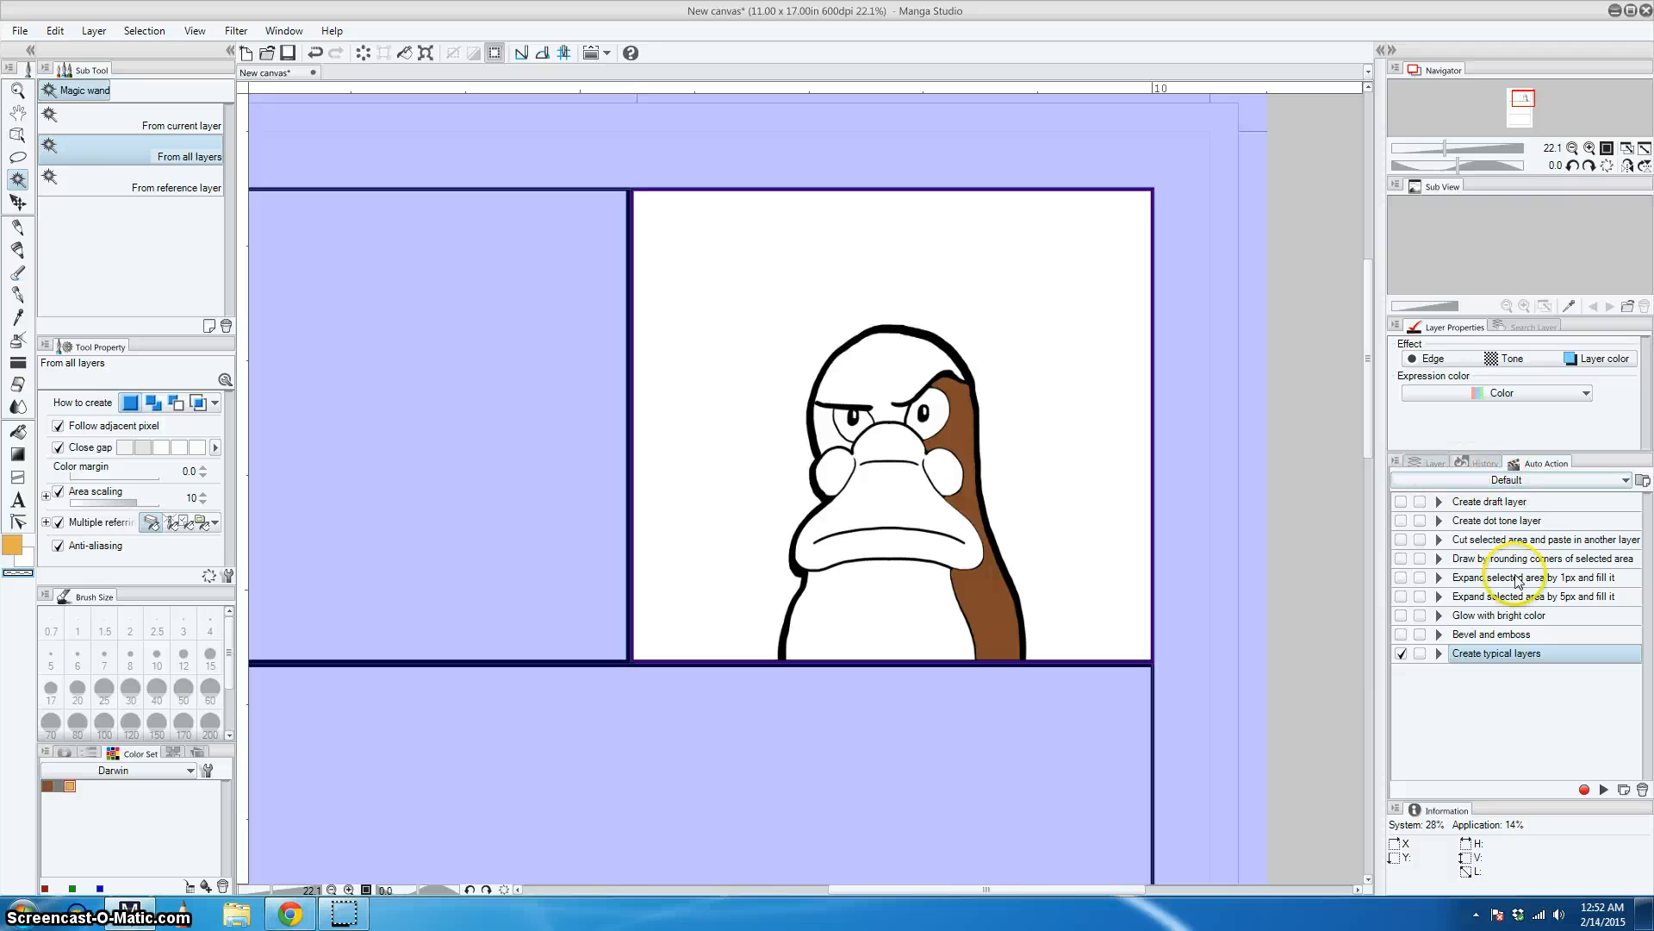
click(1623, 791)
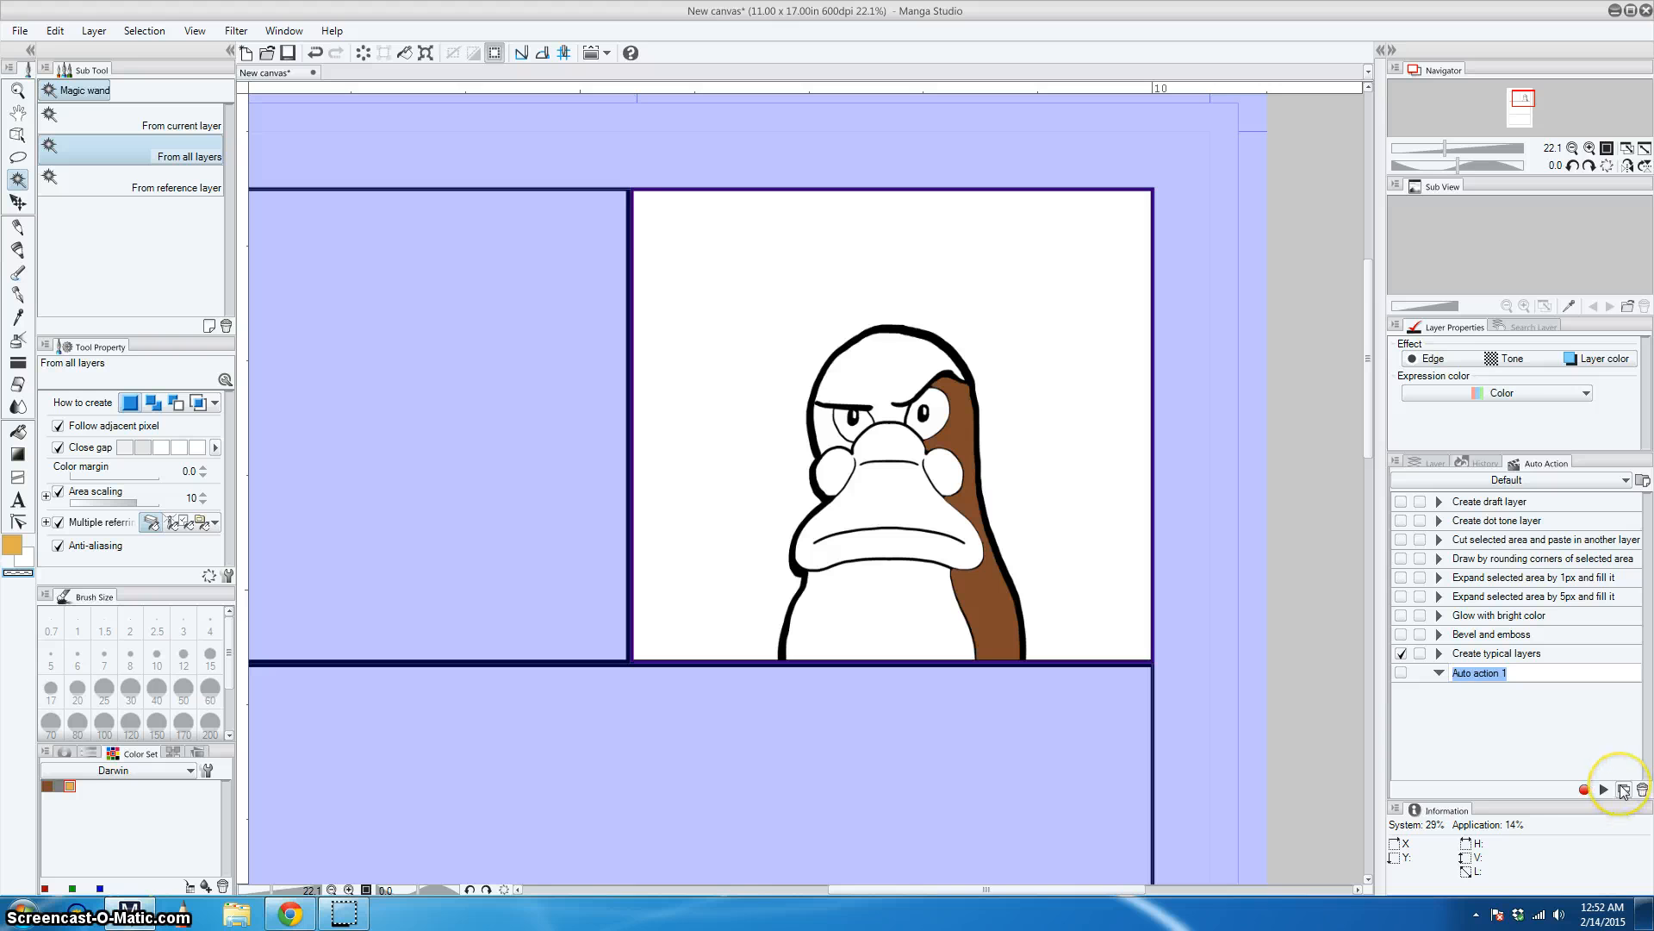
text(Quick Fill)
key(Return)
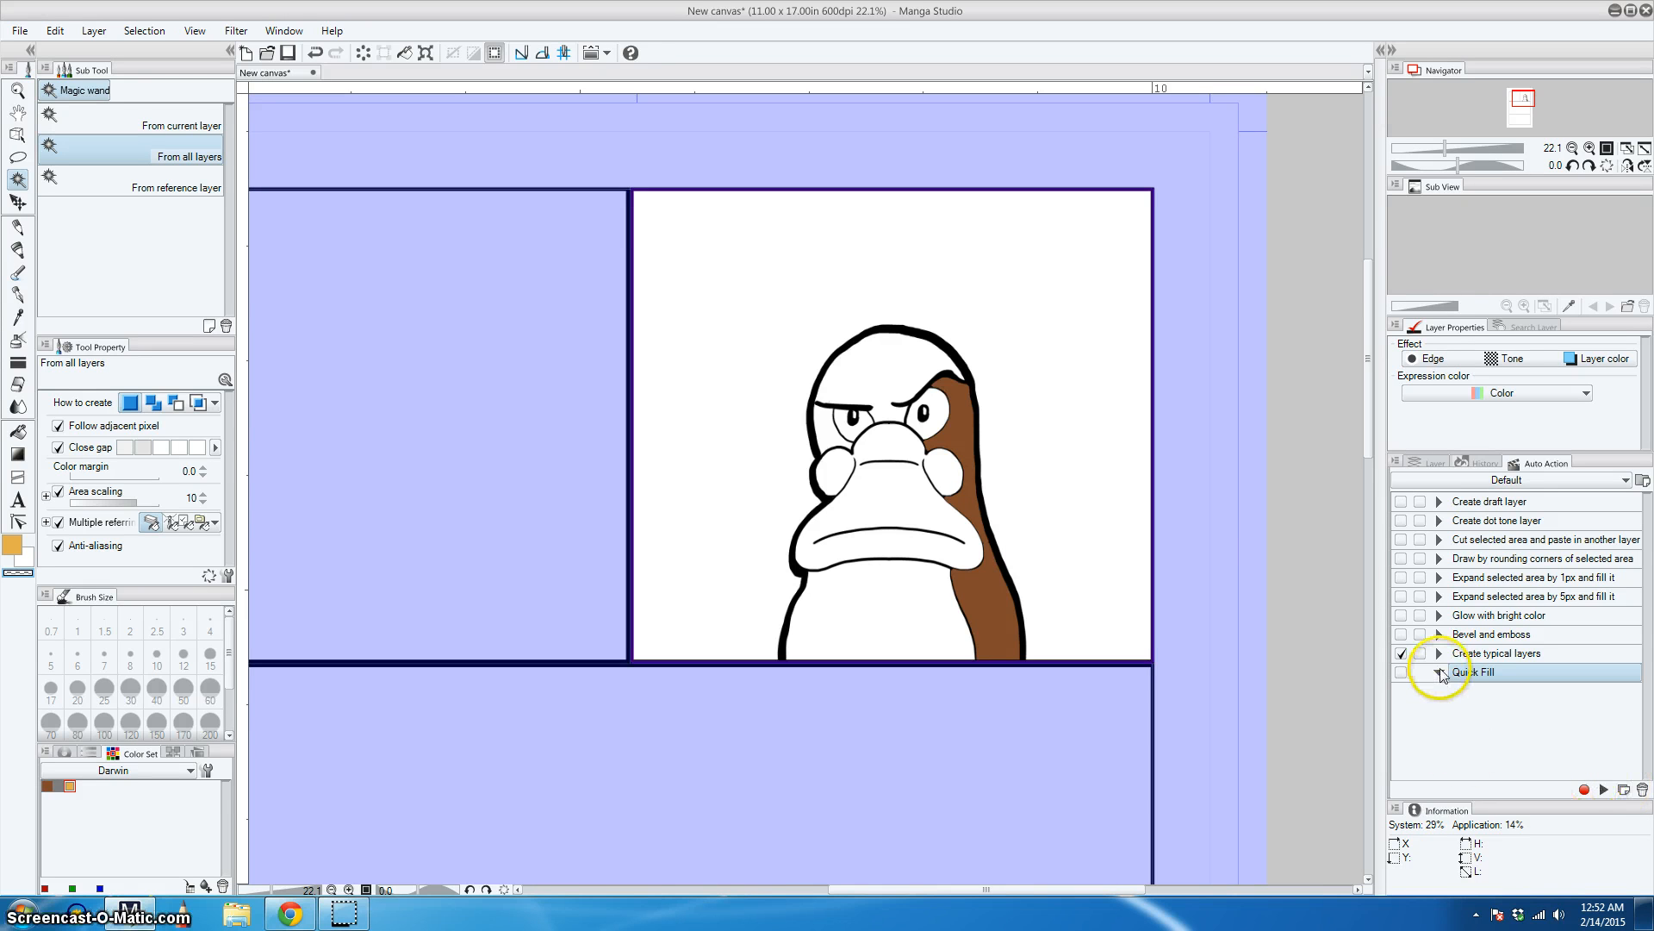
Start recording Quick Fill and expand a magic wand selection of the platypus's belly by 2 px
click(1583, 789)
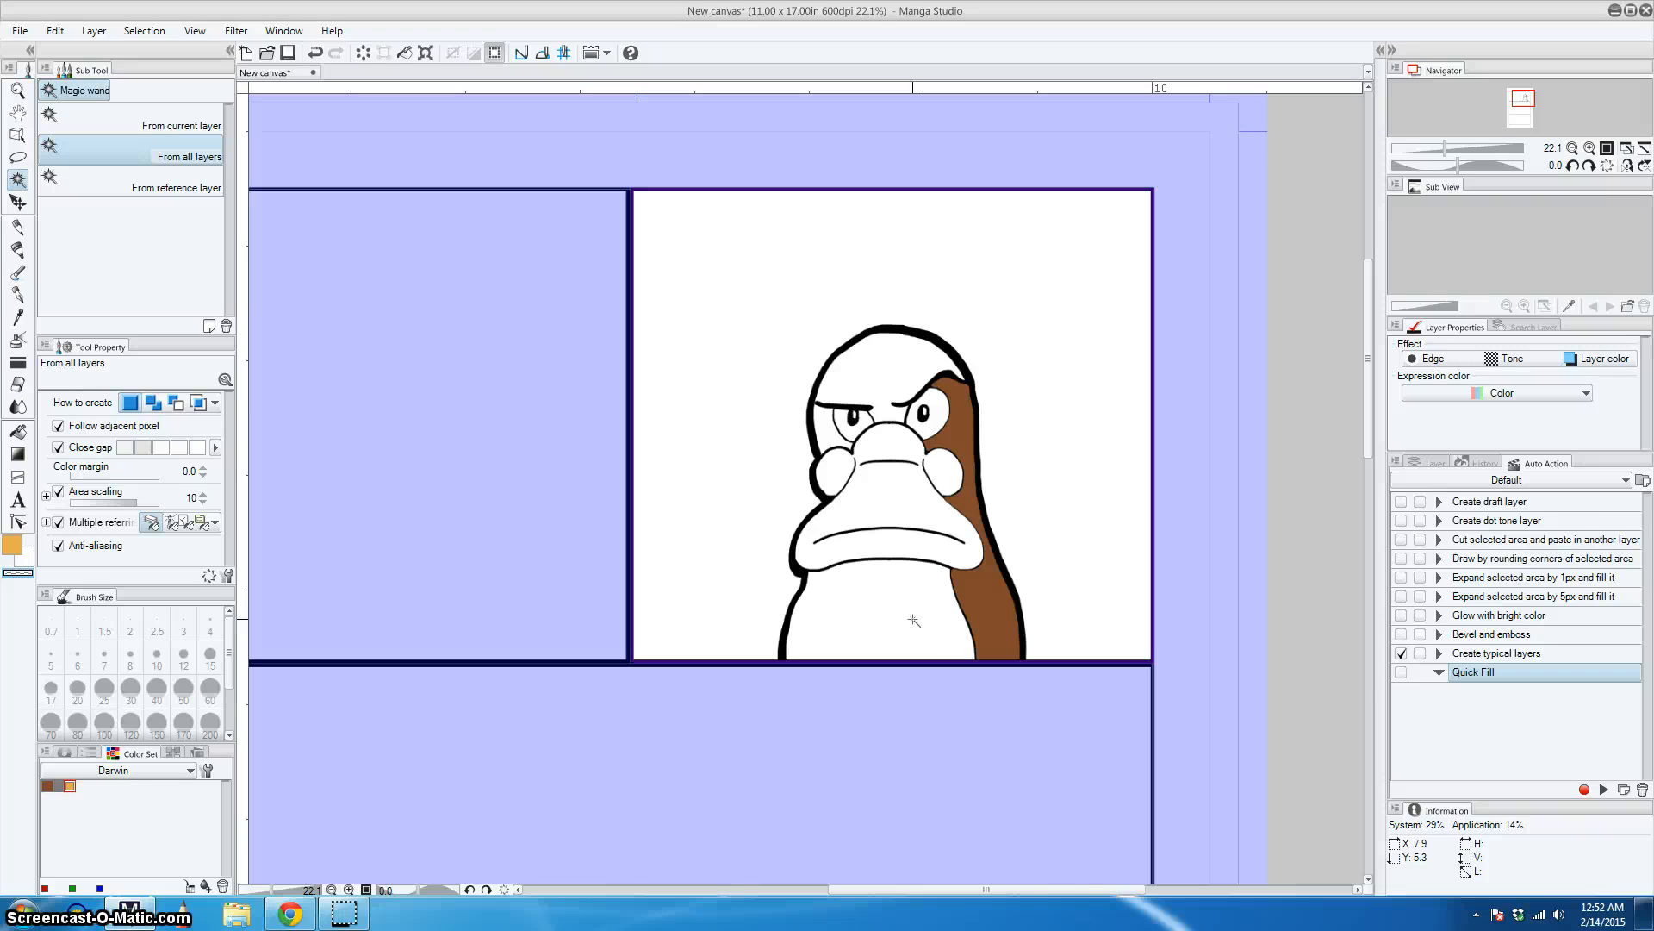
click(1584, 789)
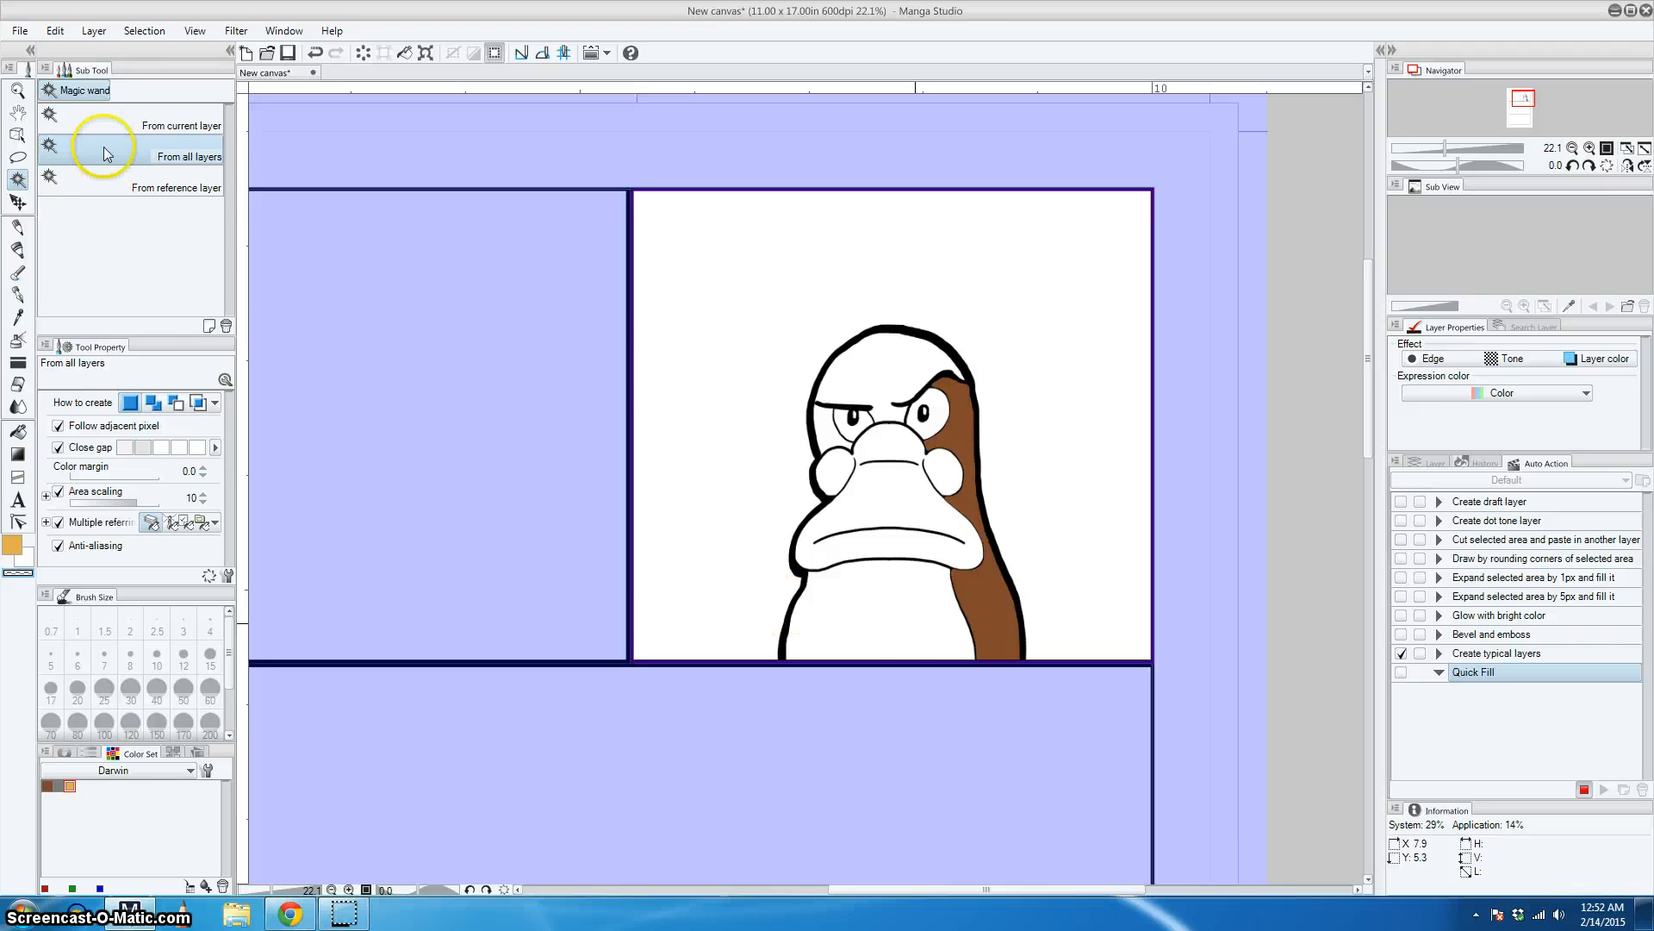
click(905, 614)
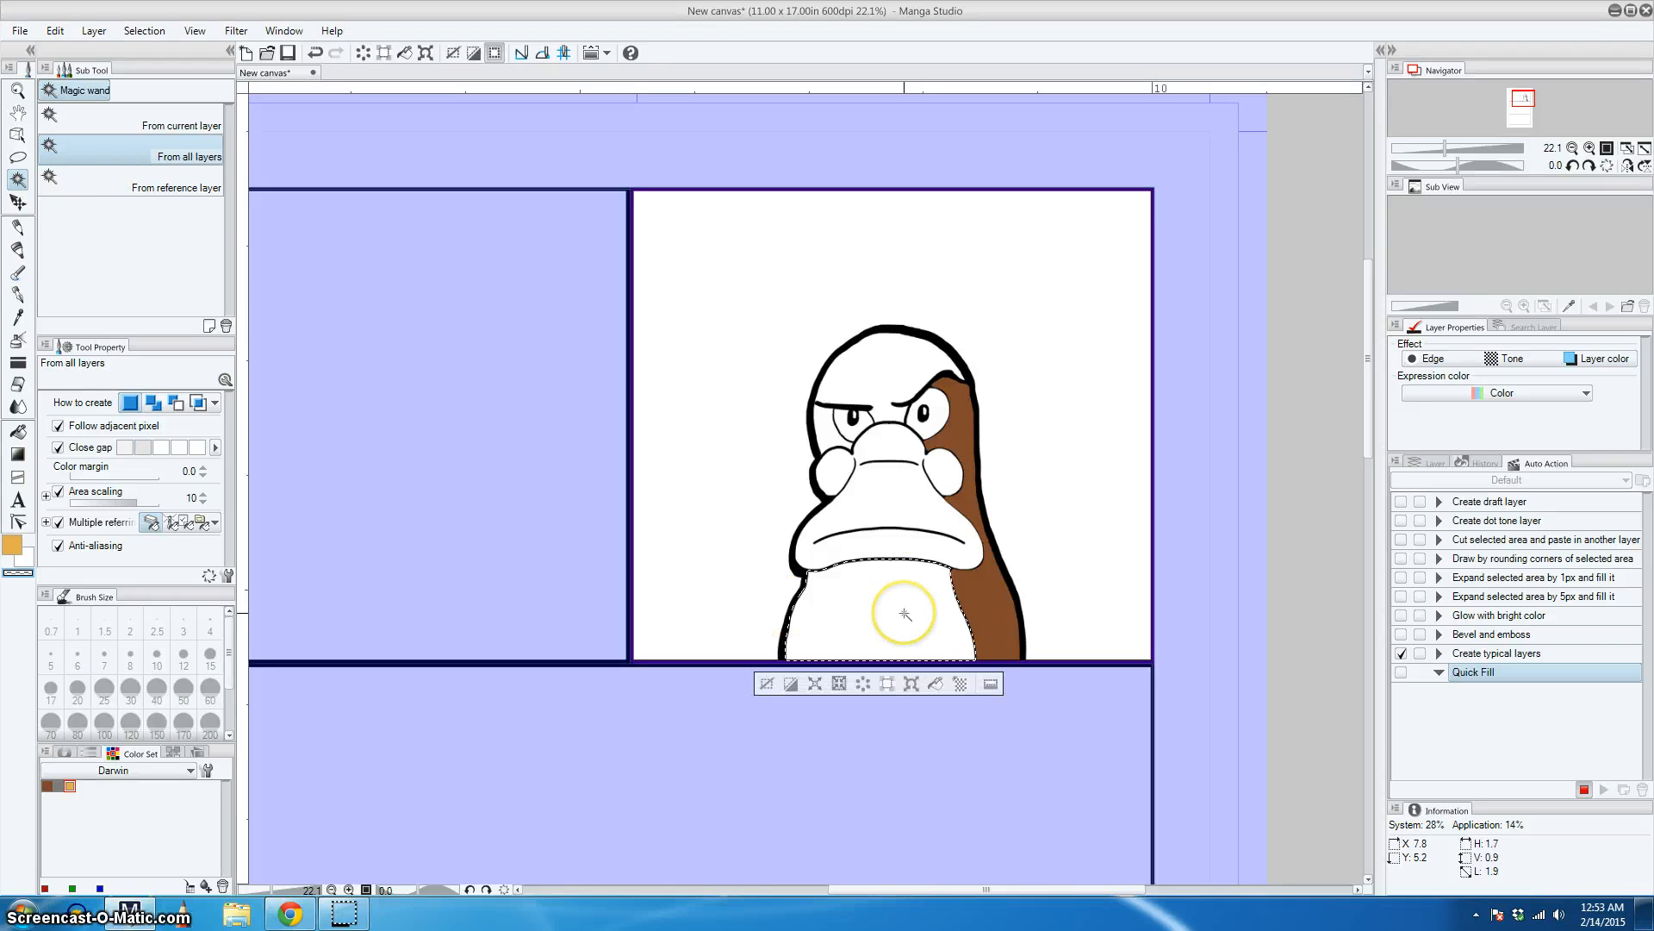
click(815, 683)
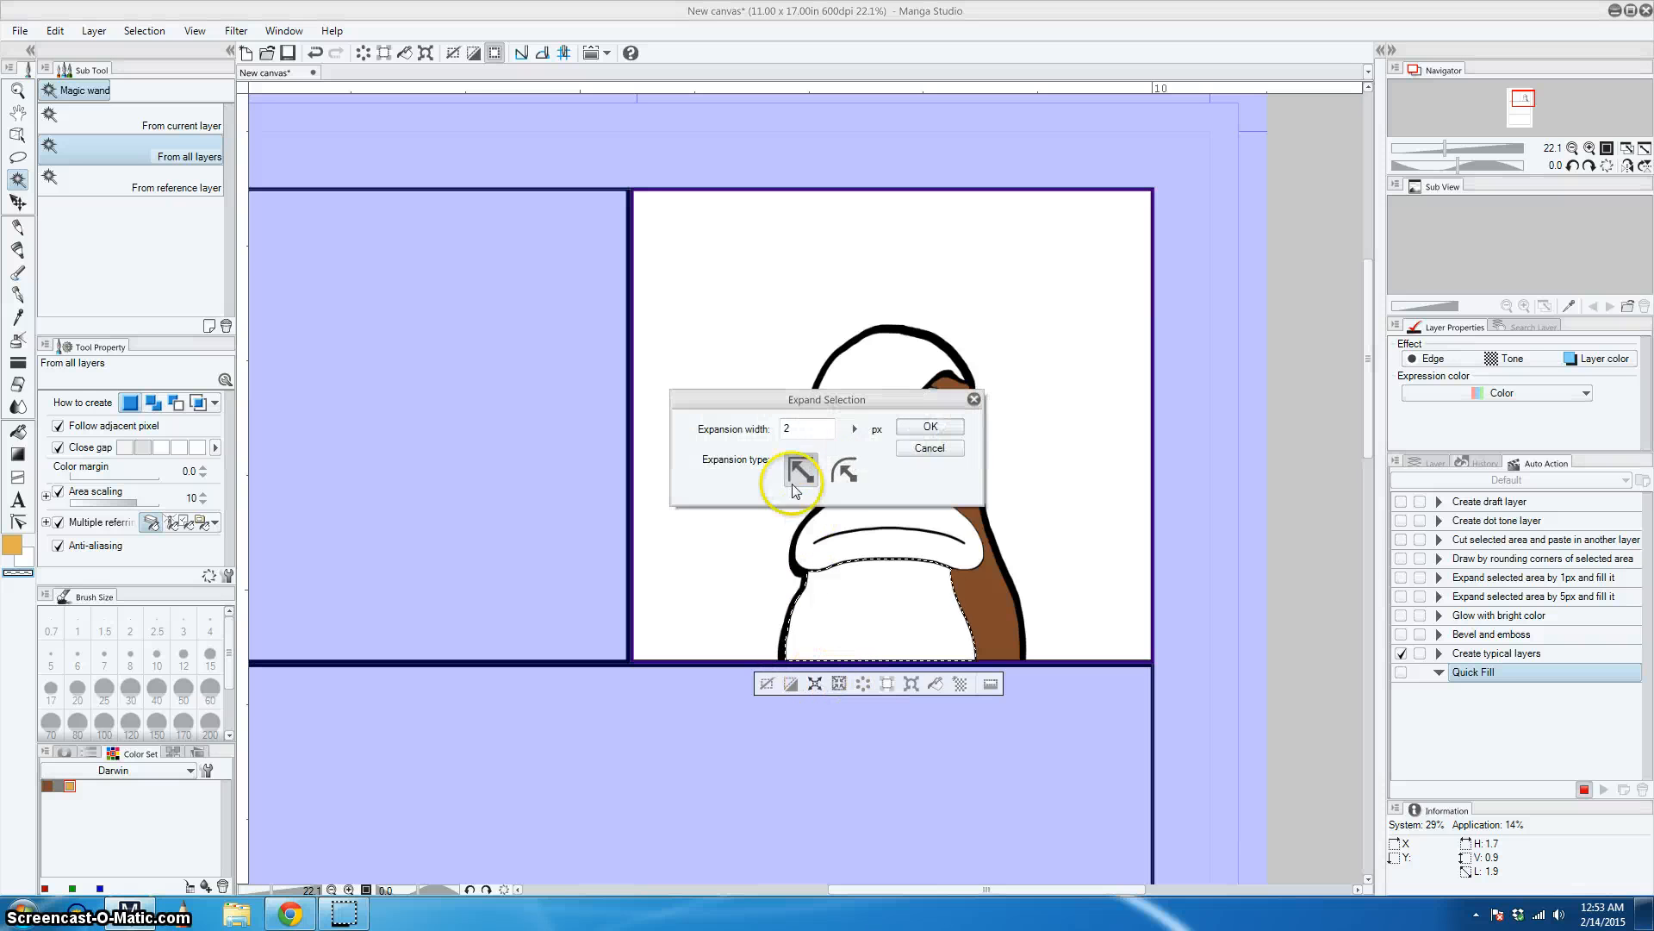
click(930, 427)
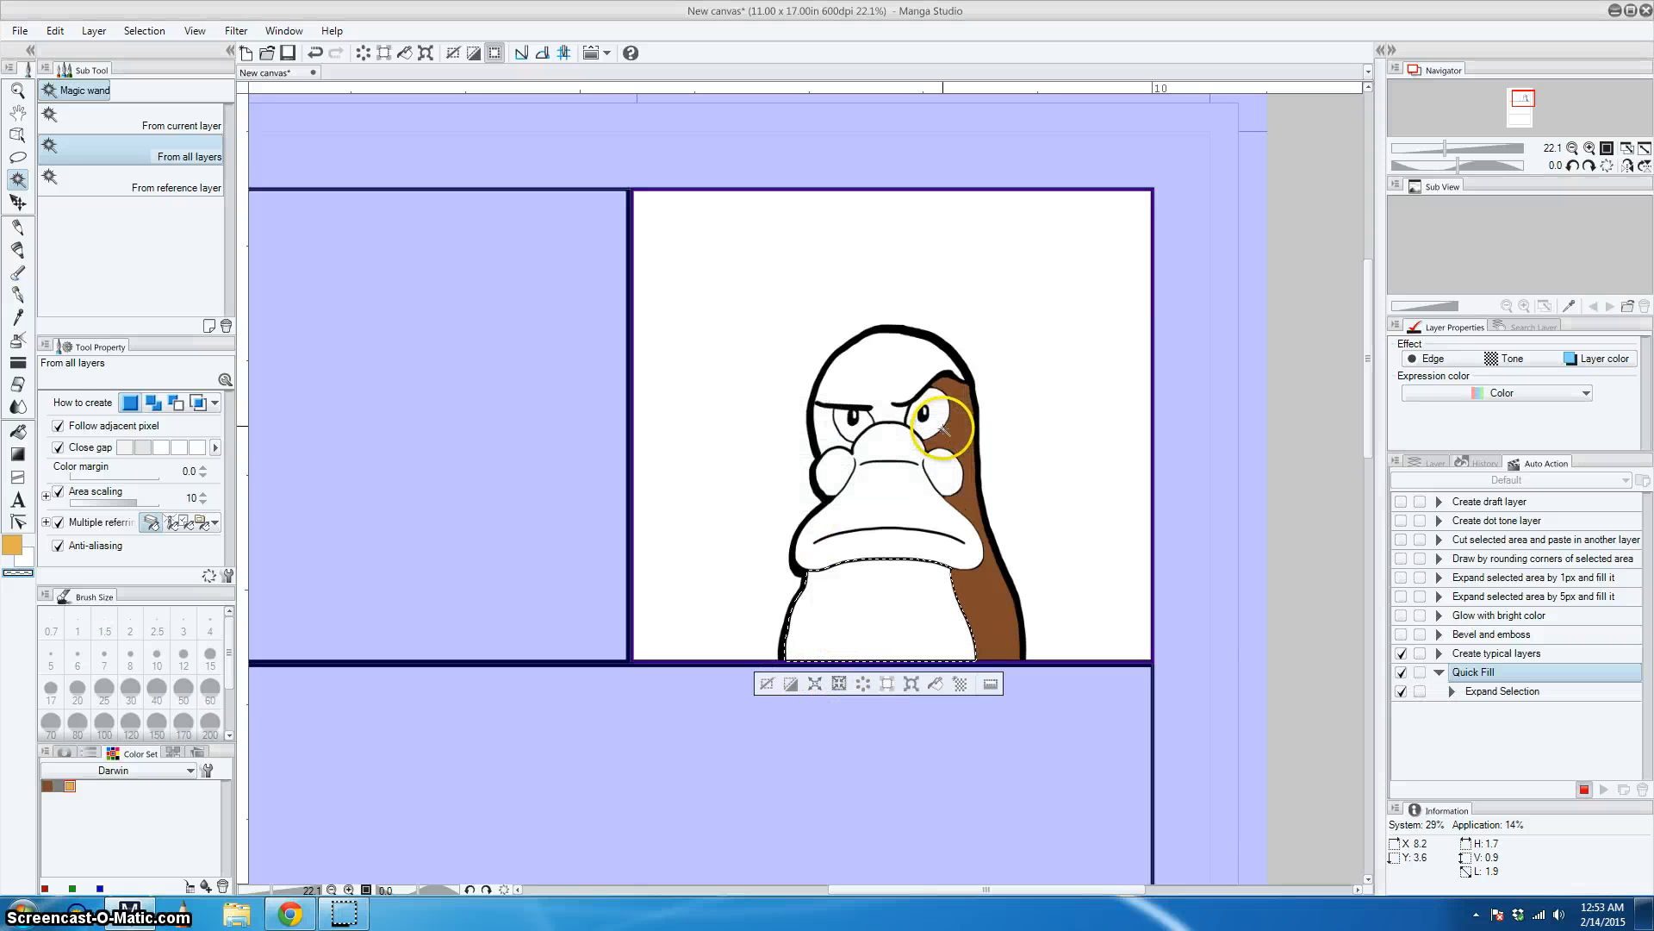
Try to record a fill of the belly selection and disable both Fill entries in Quick Fill
click(937, 685)
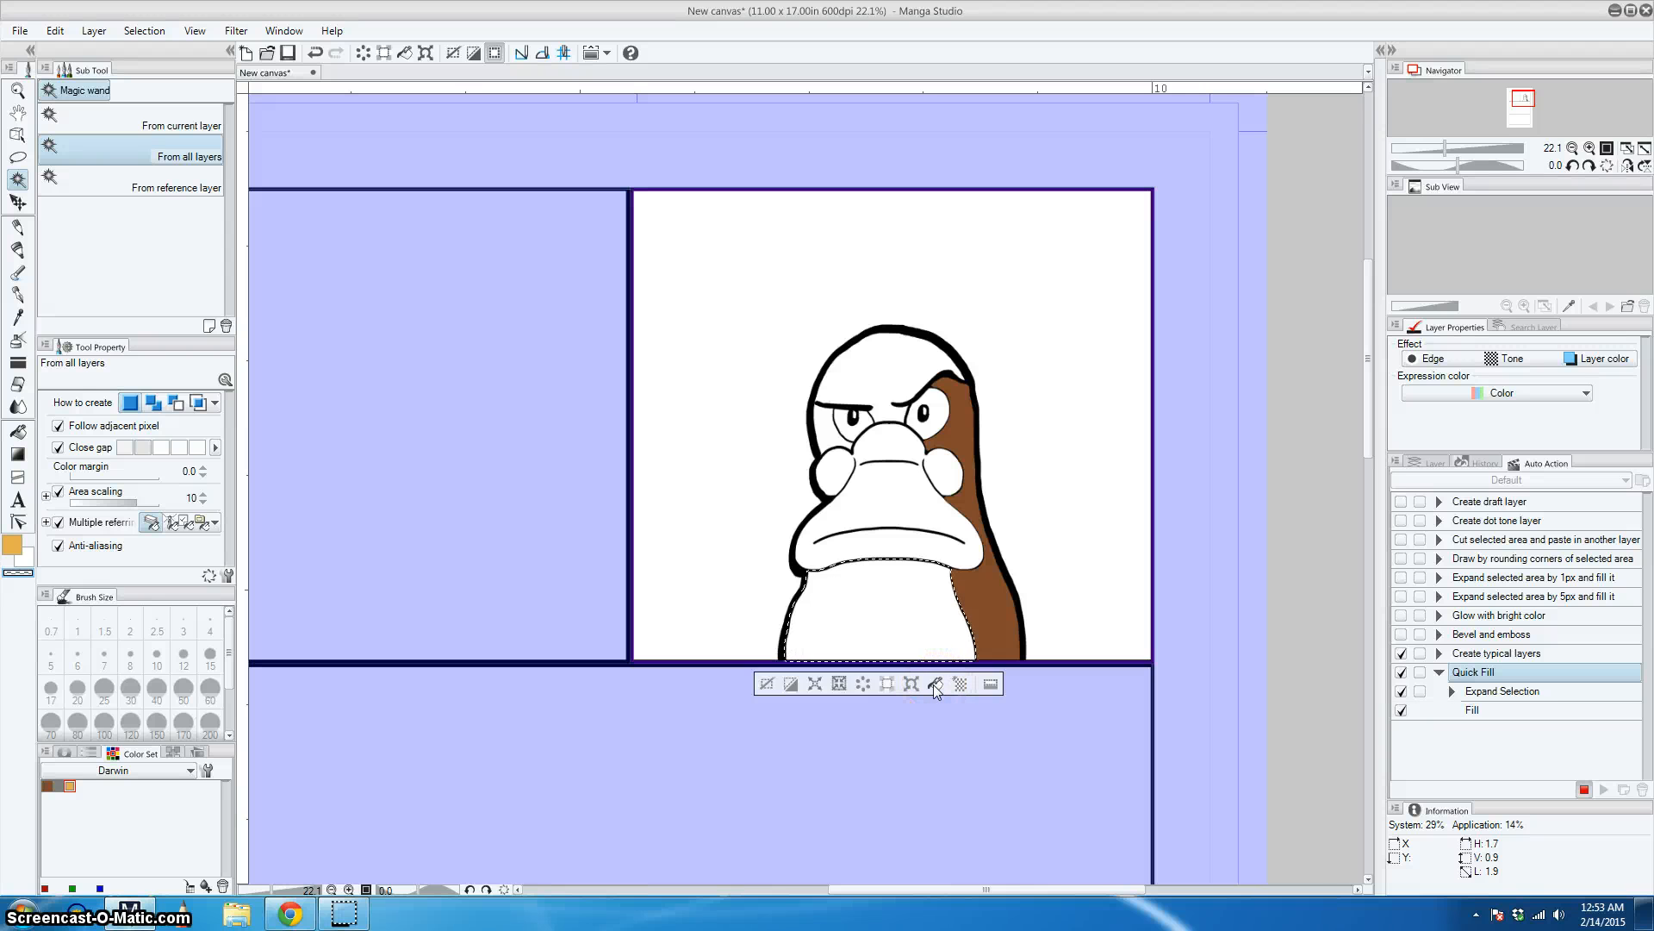
click(933, 684)
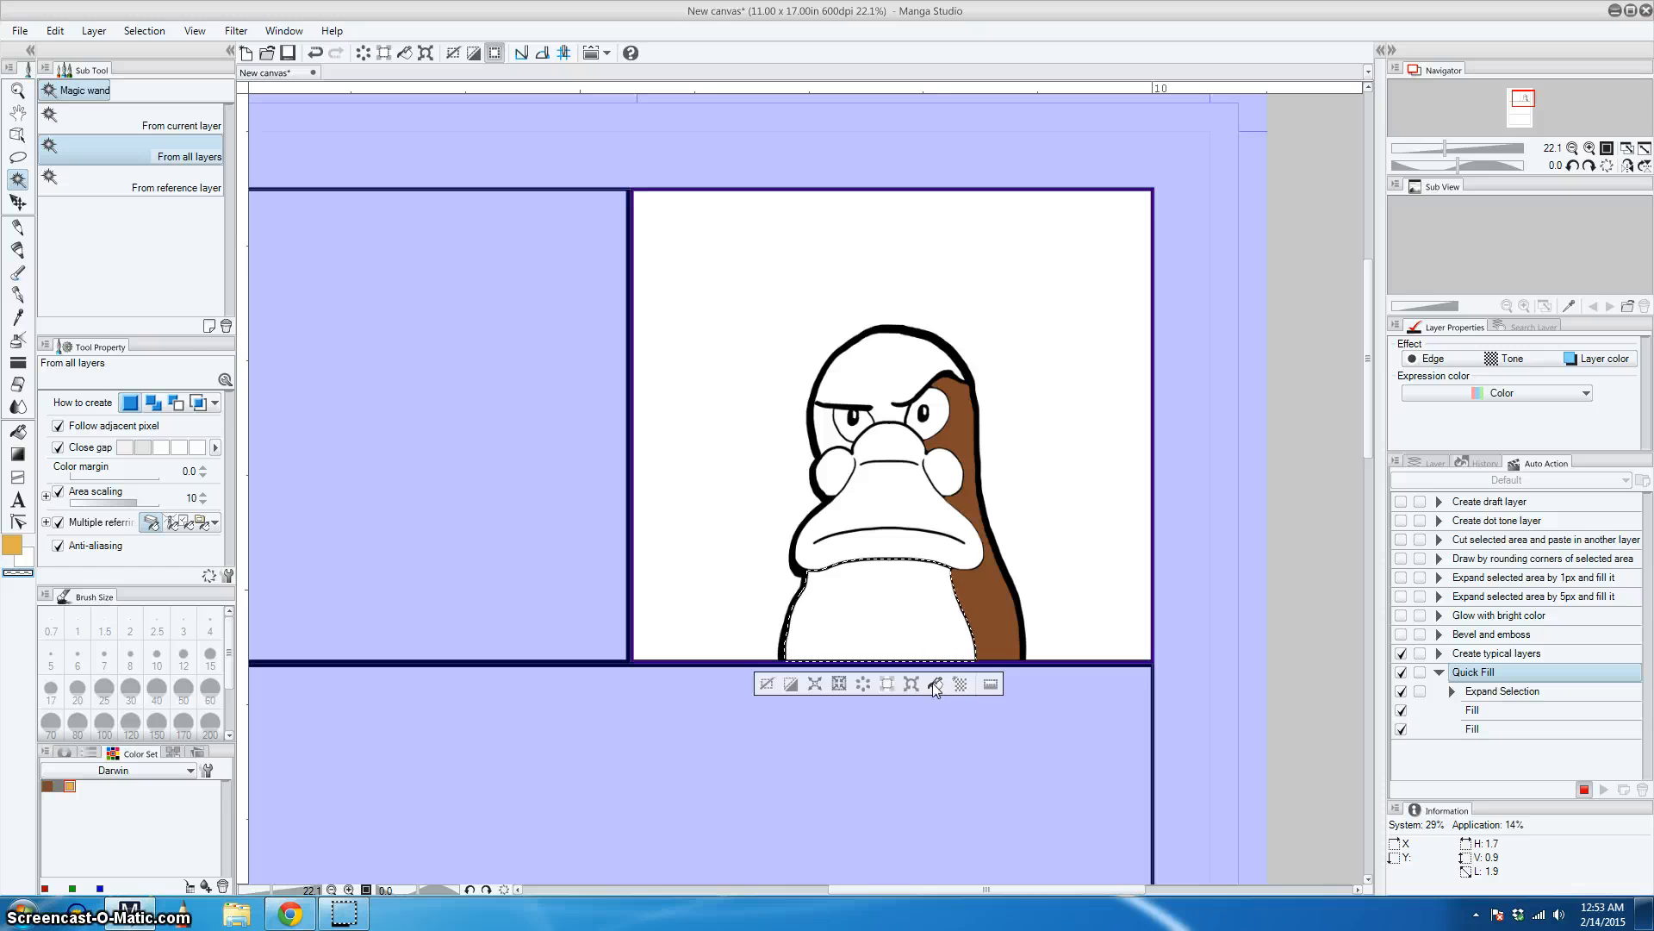
click(1400, 710)
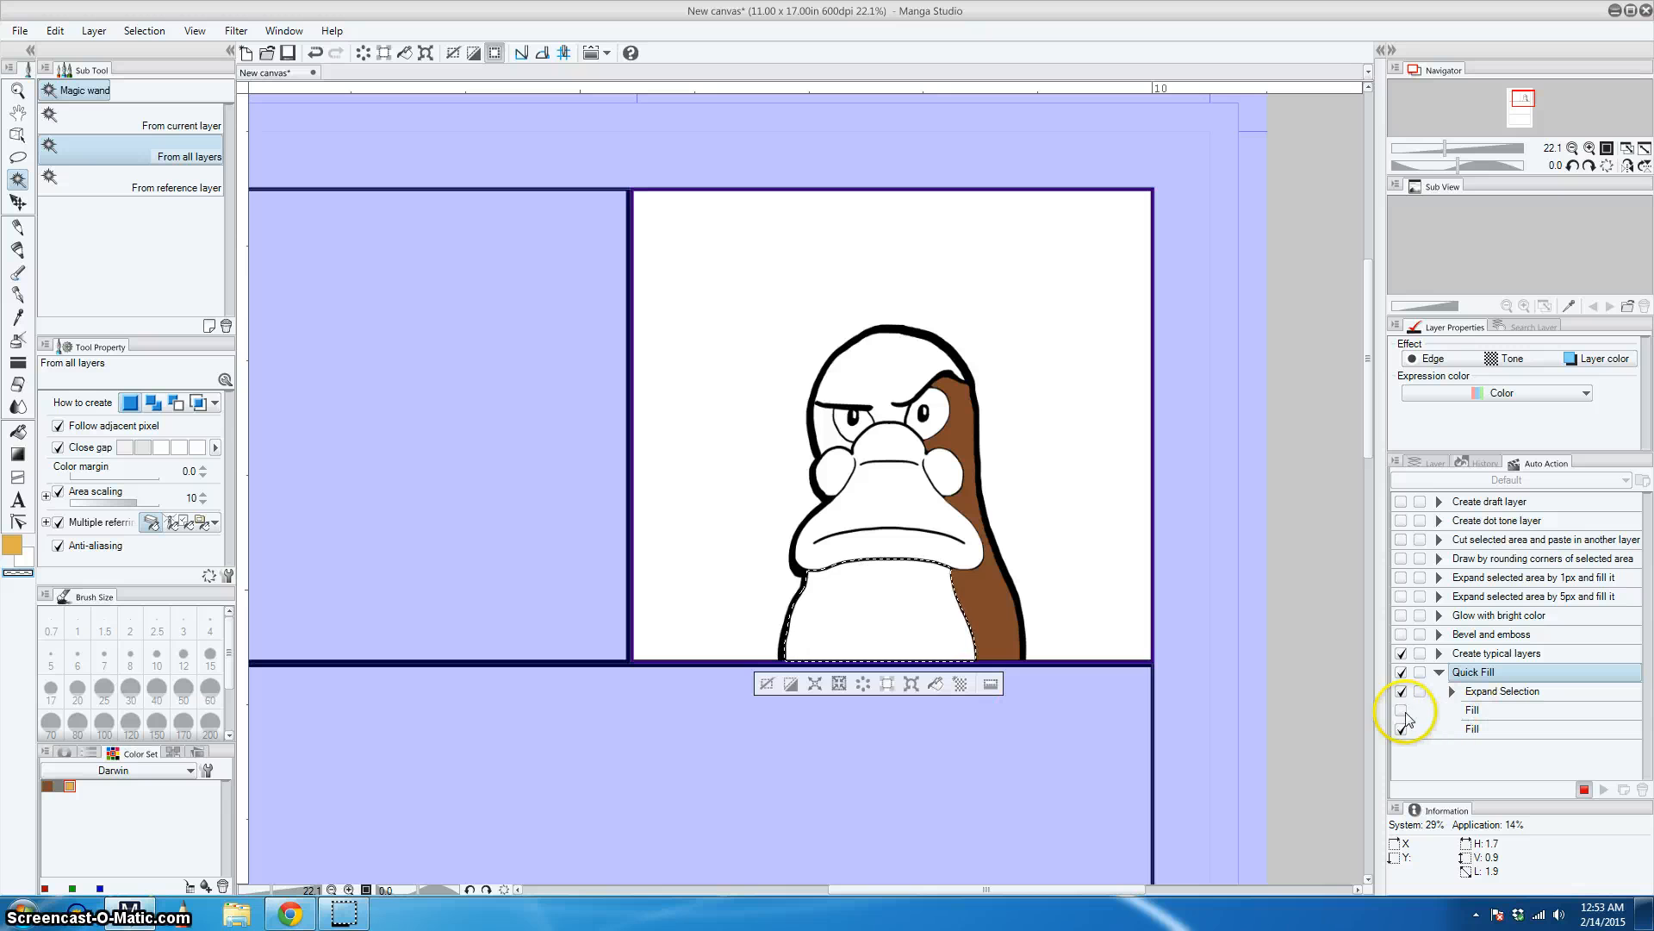
click(1401, 729)
Record filling the belly selection on the colors layer with the orange drawing color and deselecting it
click(1426, 463)
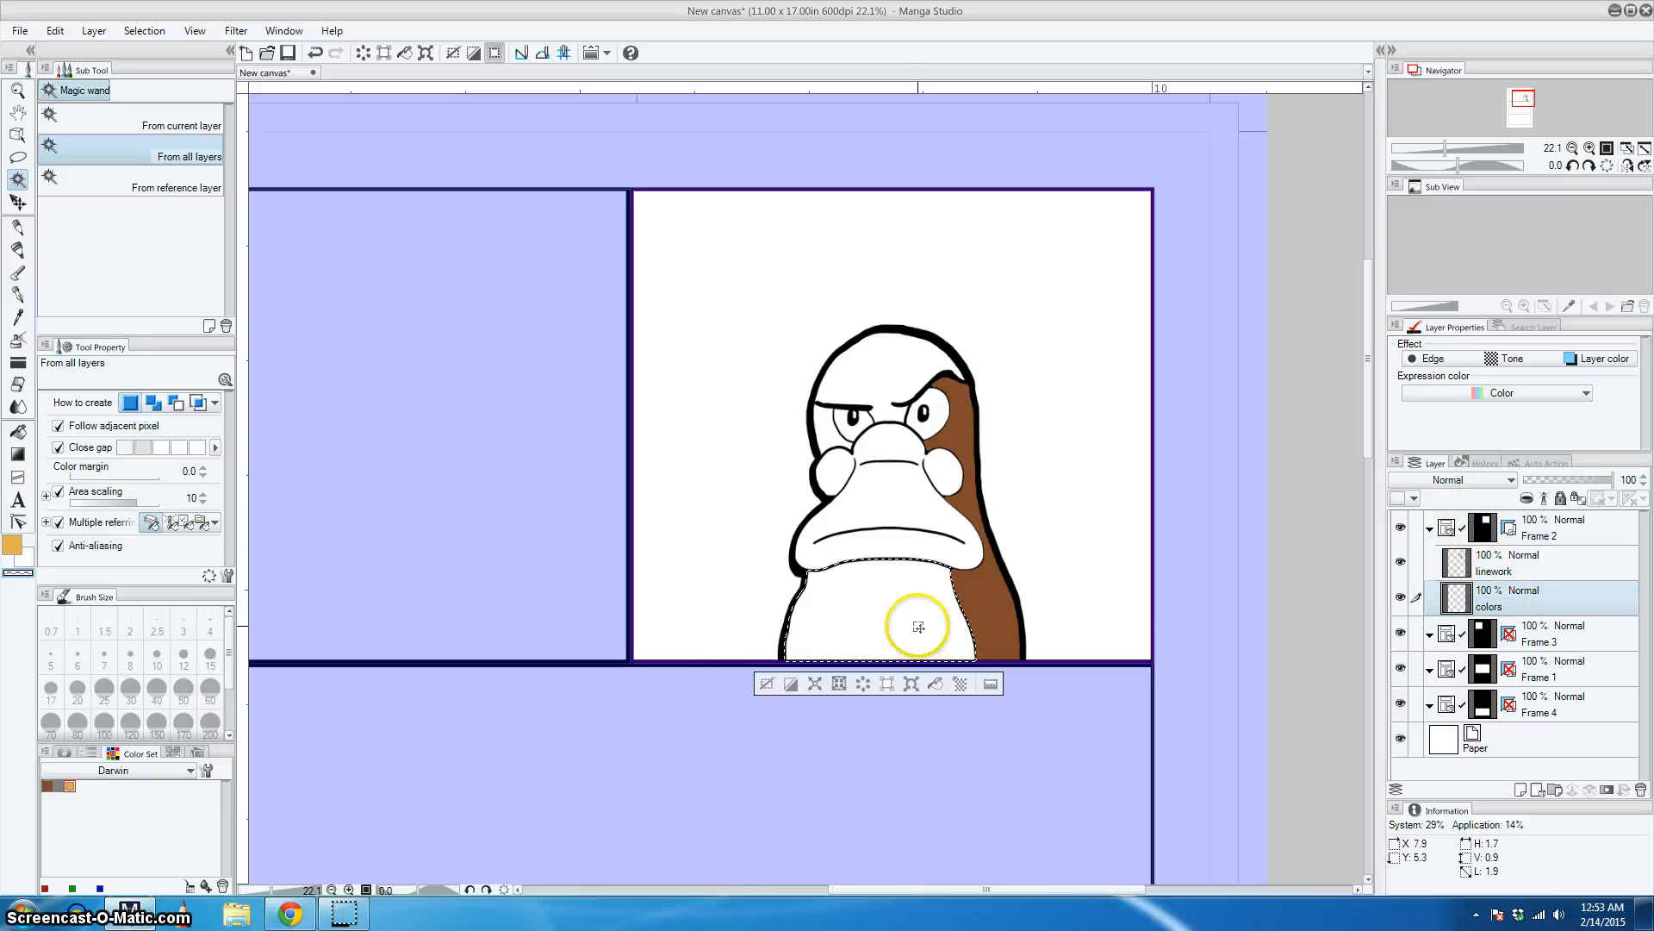
click(13, 545)
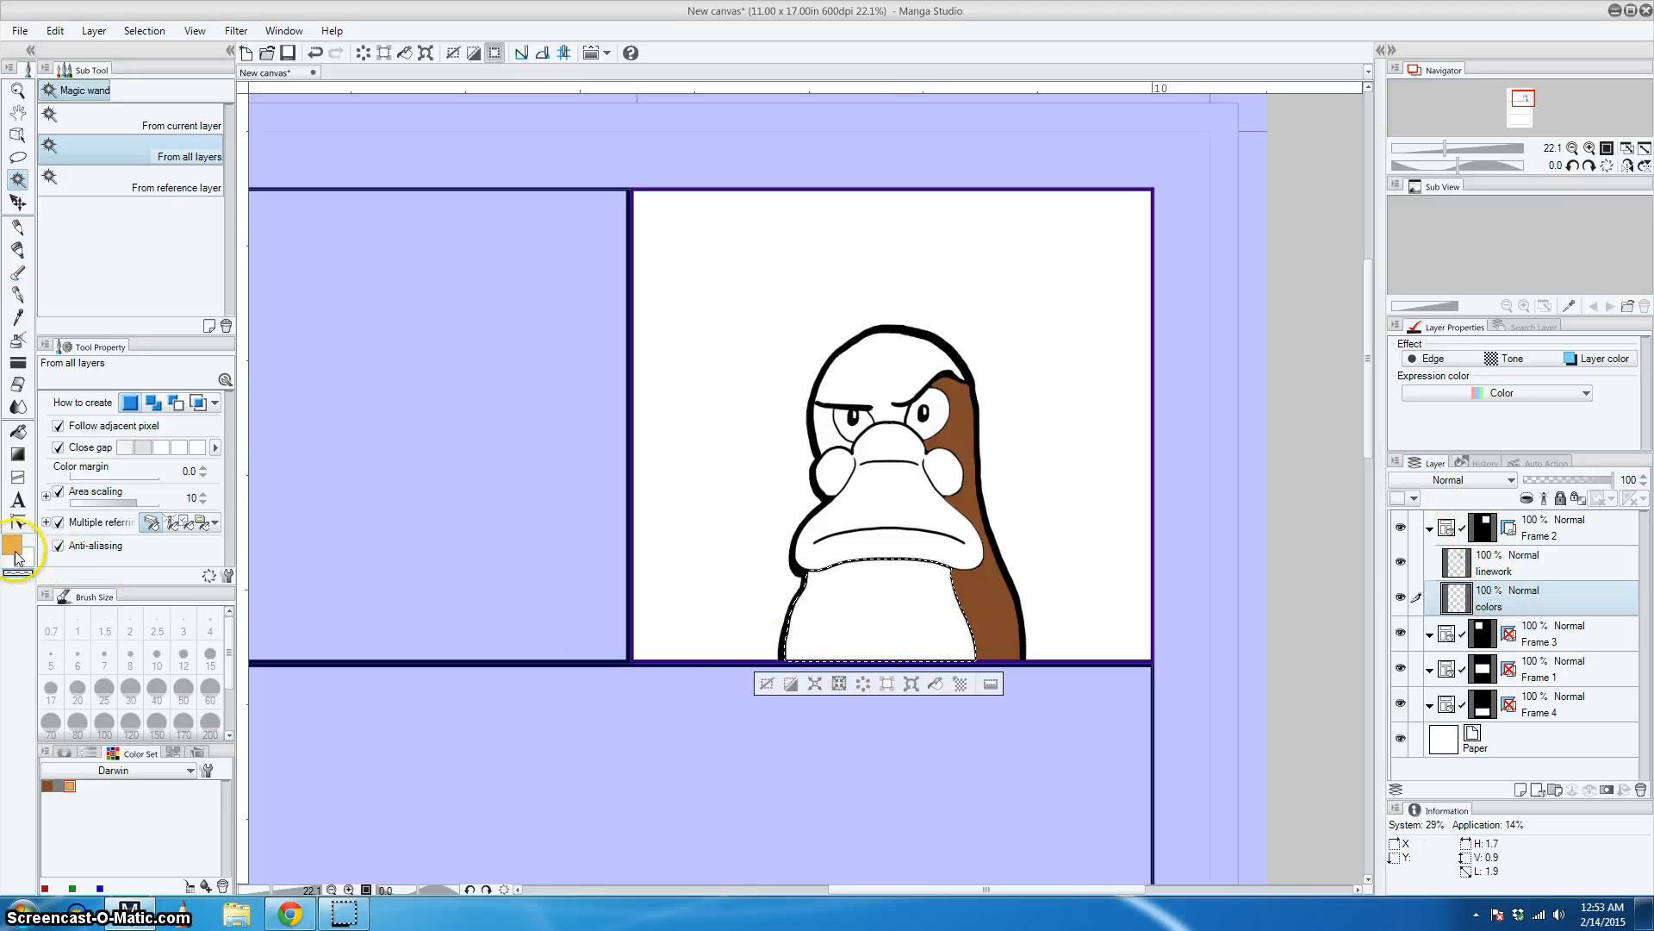
click(936, 683)
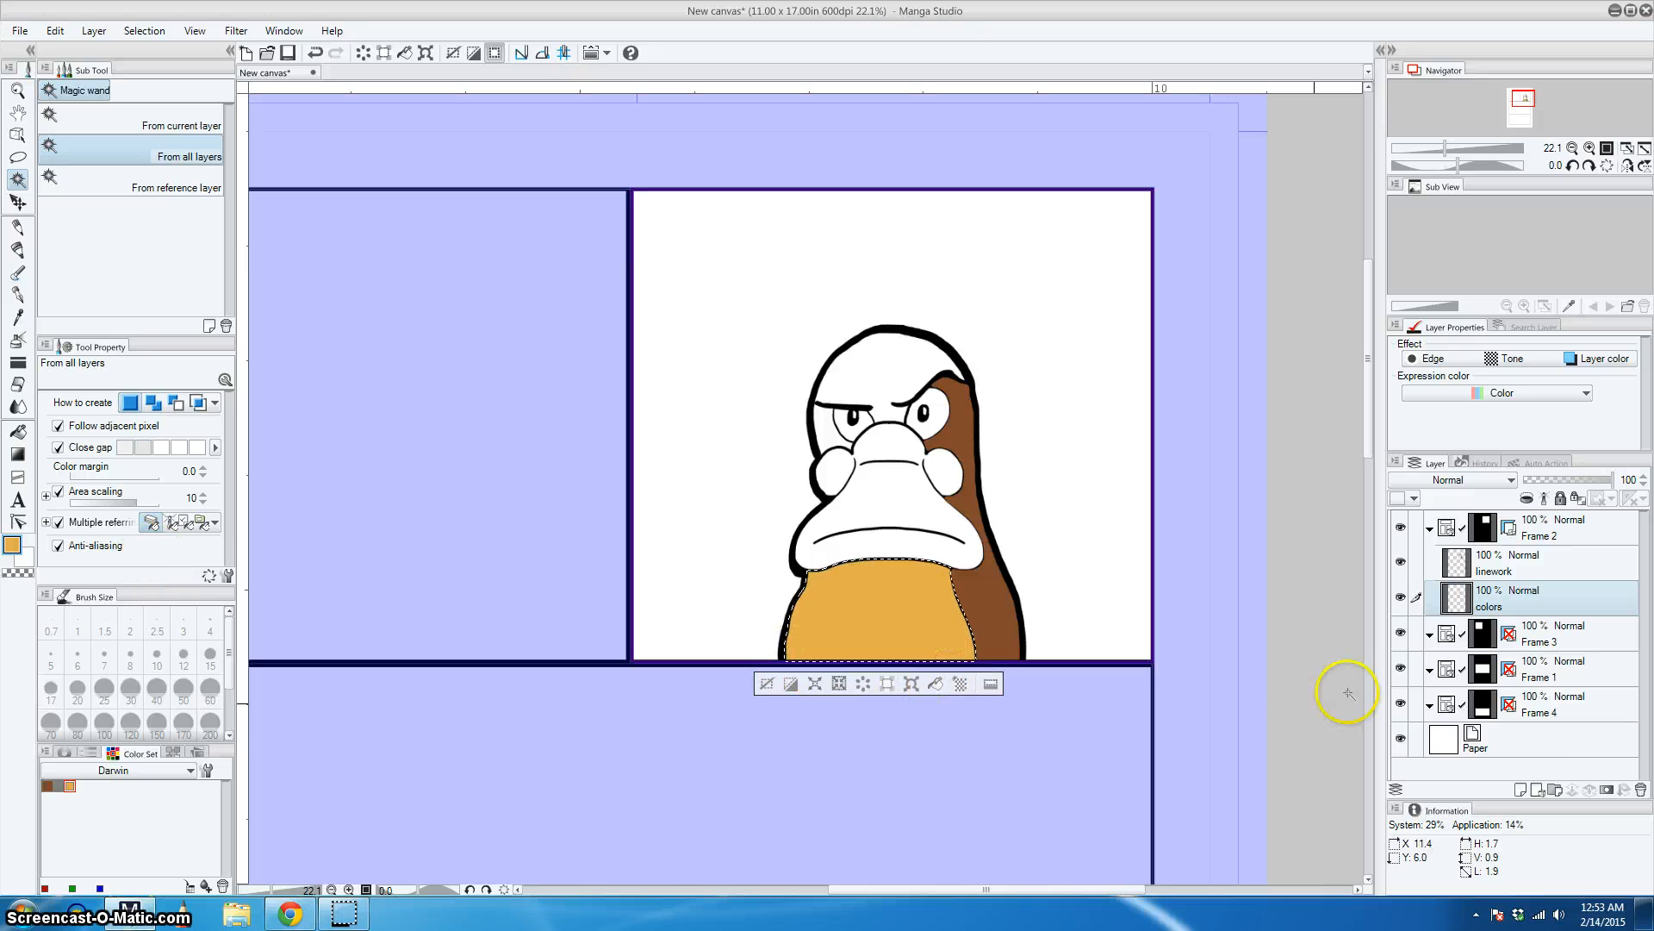
click(1538, 463)
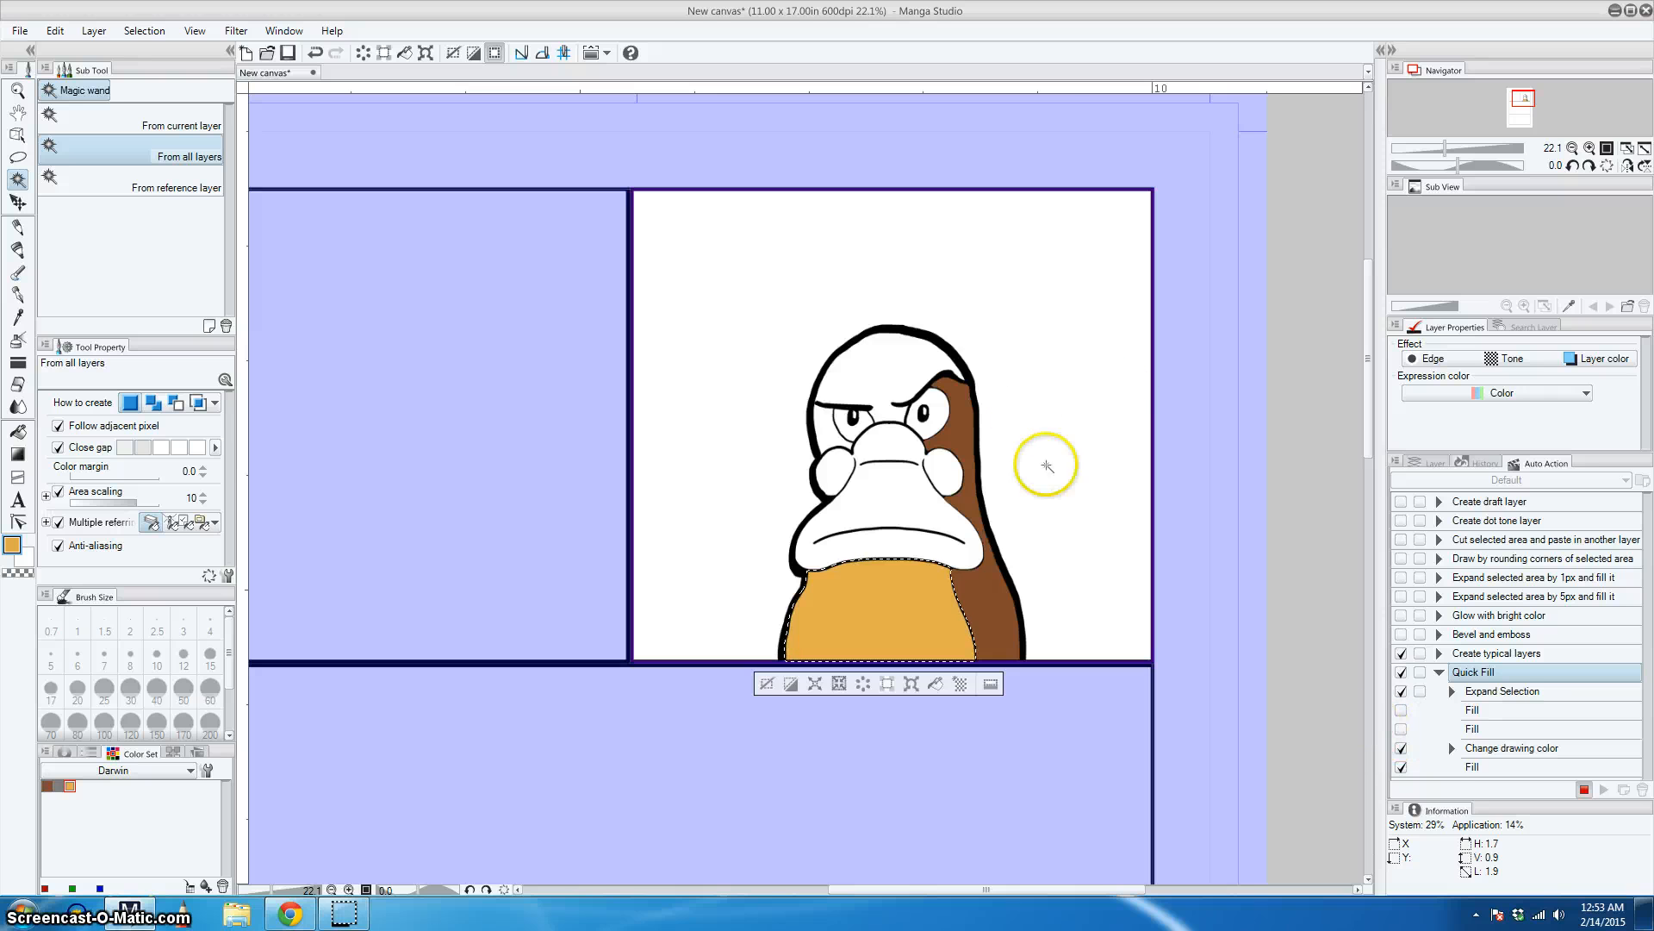
key(ctrl+d)
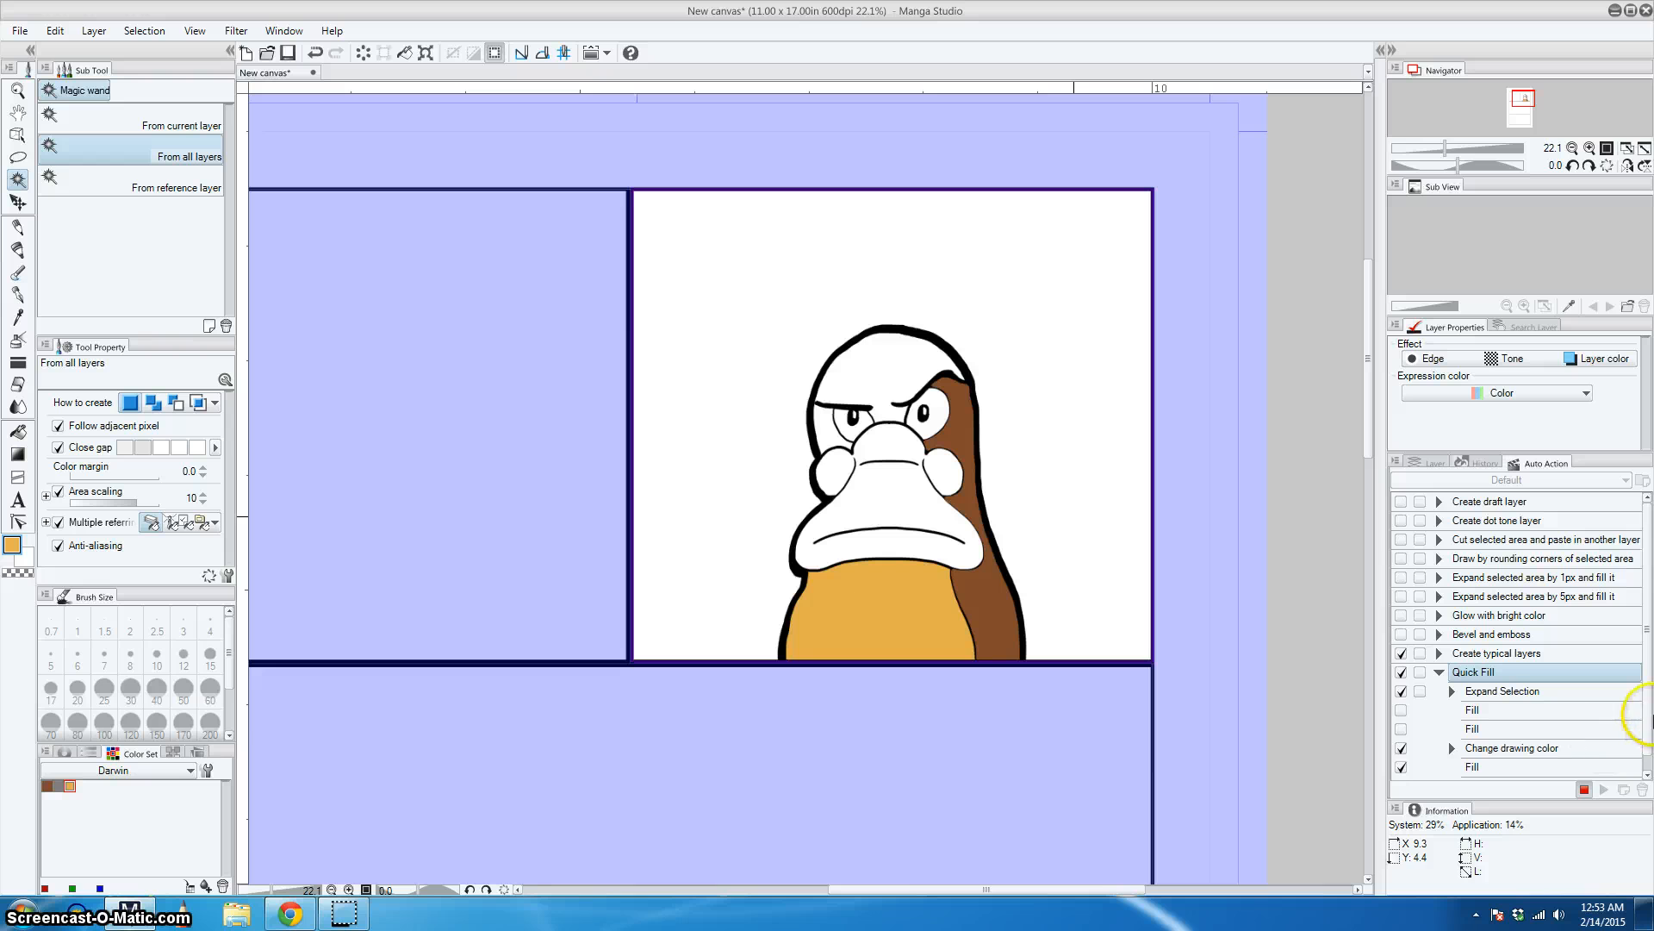
Disable the Change drawing color entry in Quick Fill and stop recording the action
scroll(1649, 758, down, 1)
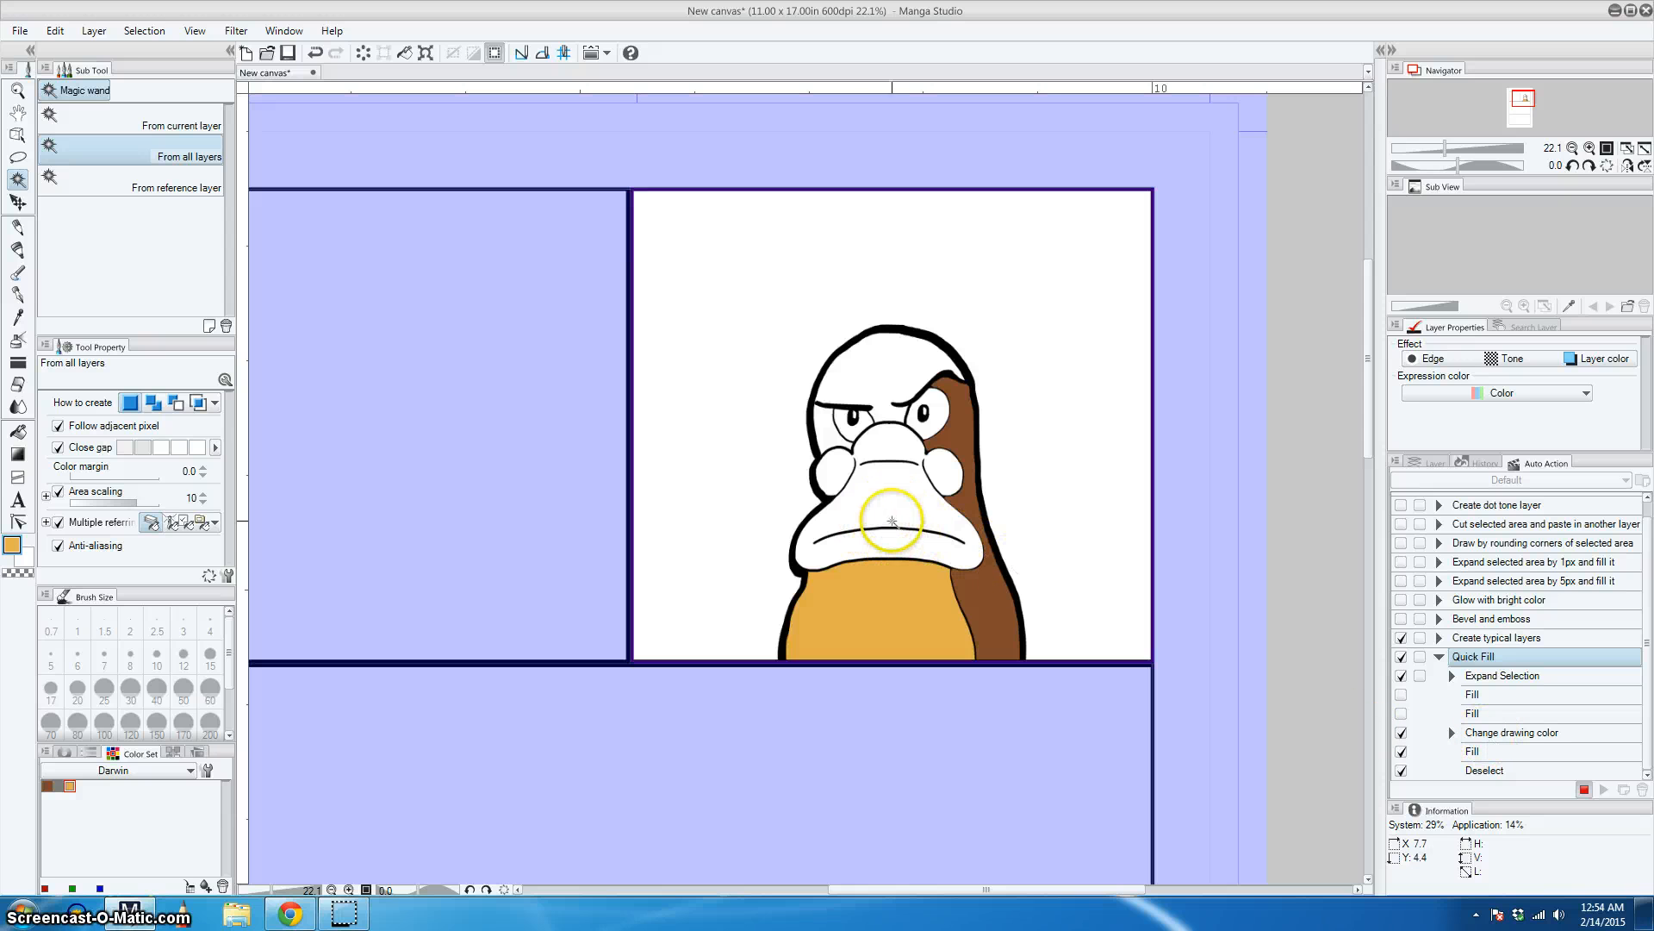
click(1401, 733)
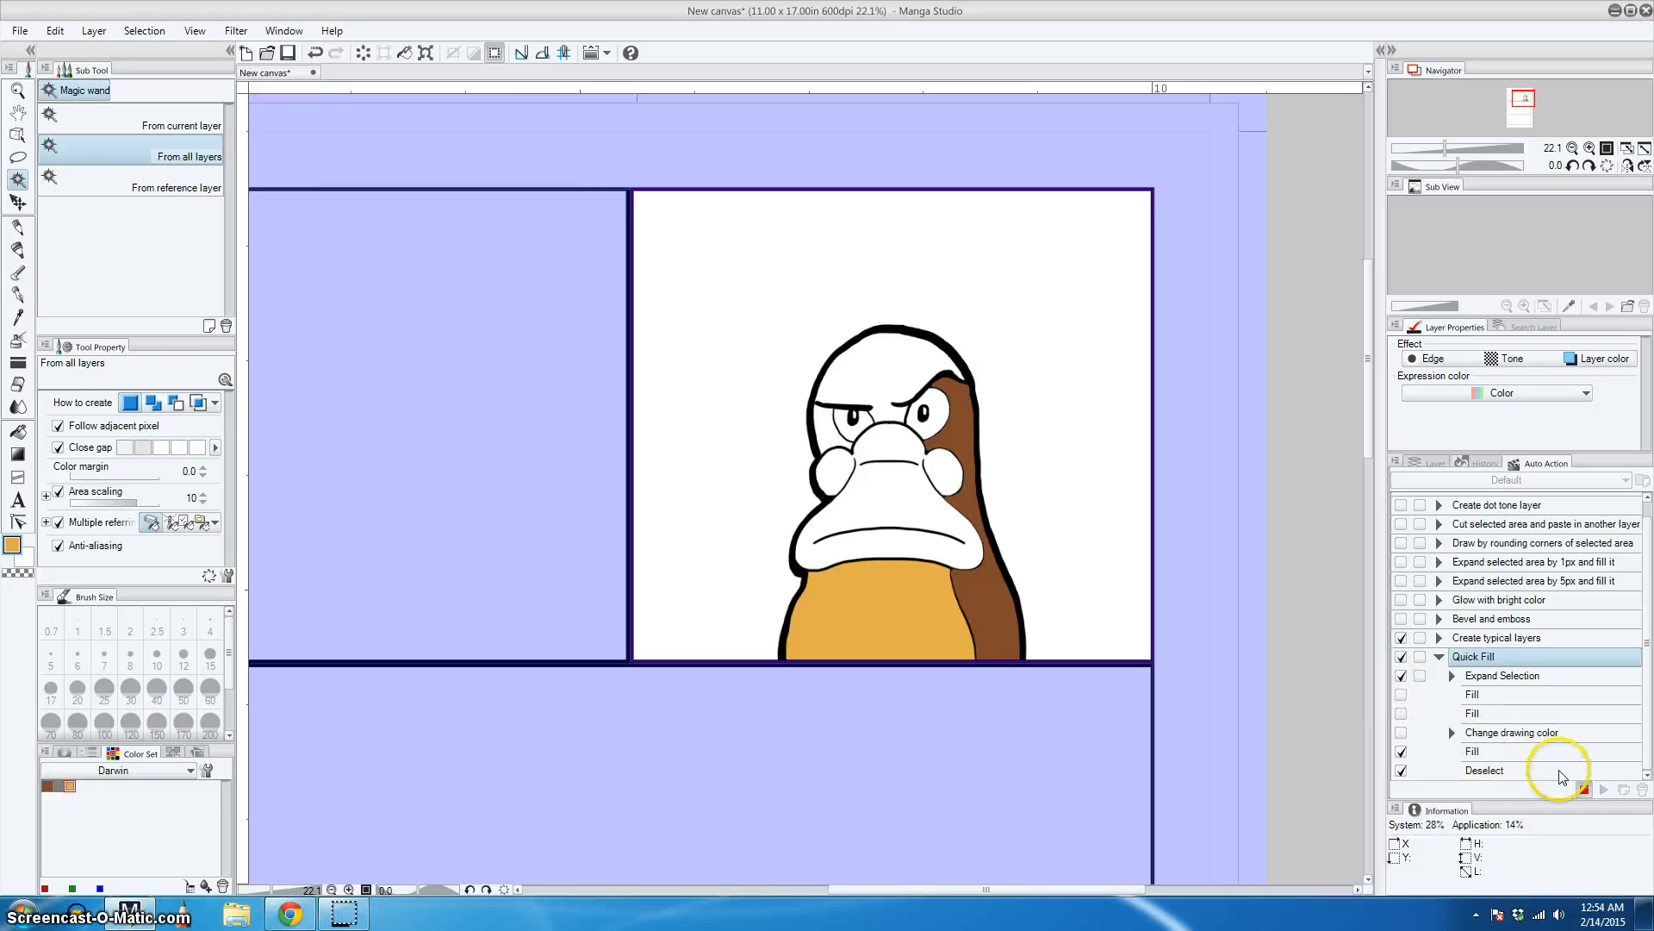
click(1585, 789)
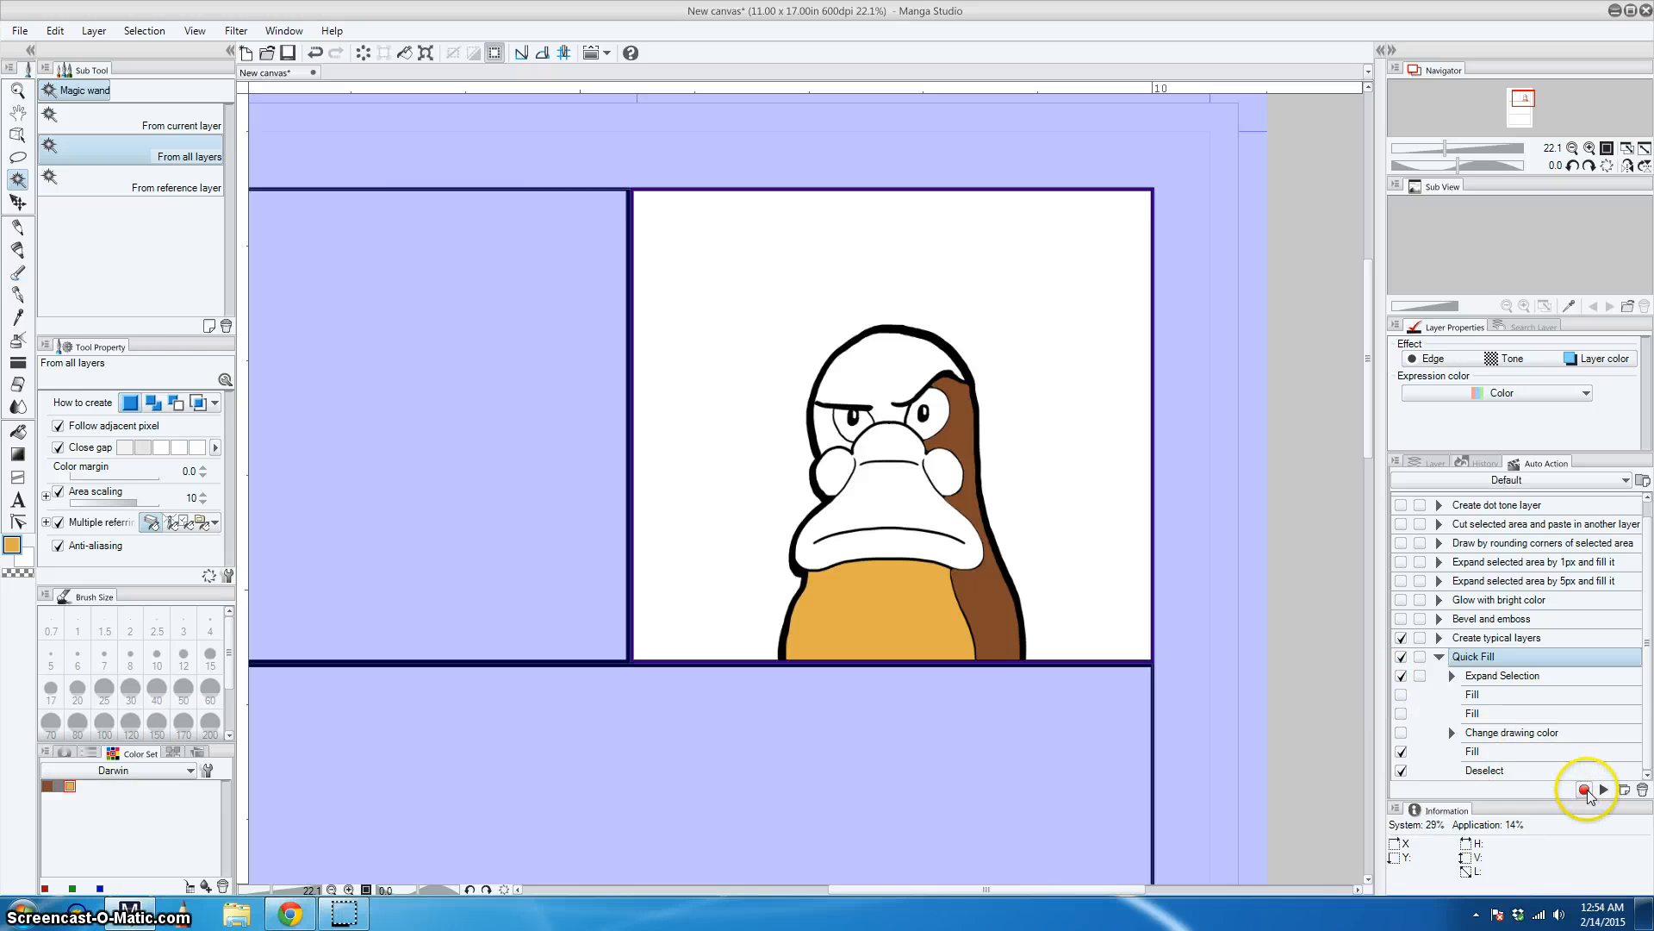
click(1449, 674)
click(1449, 674)
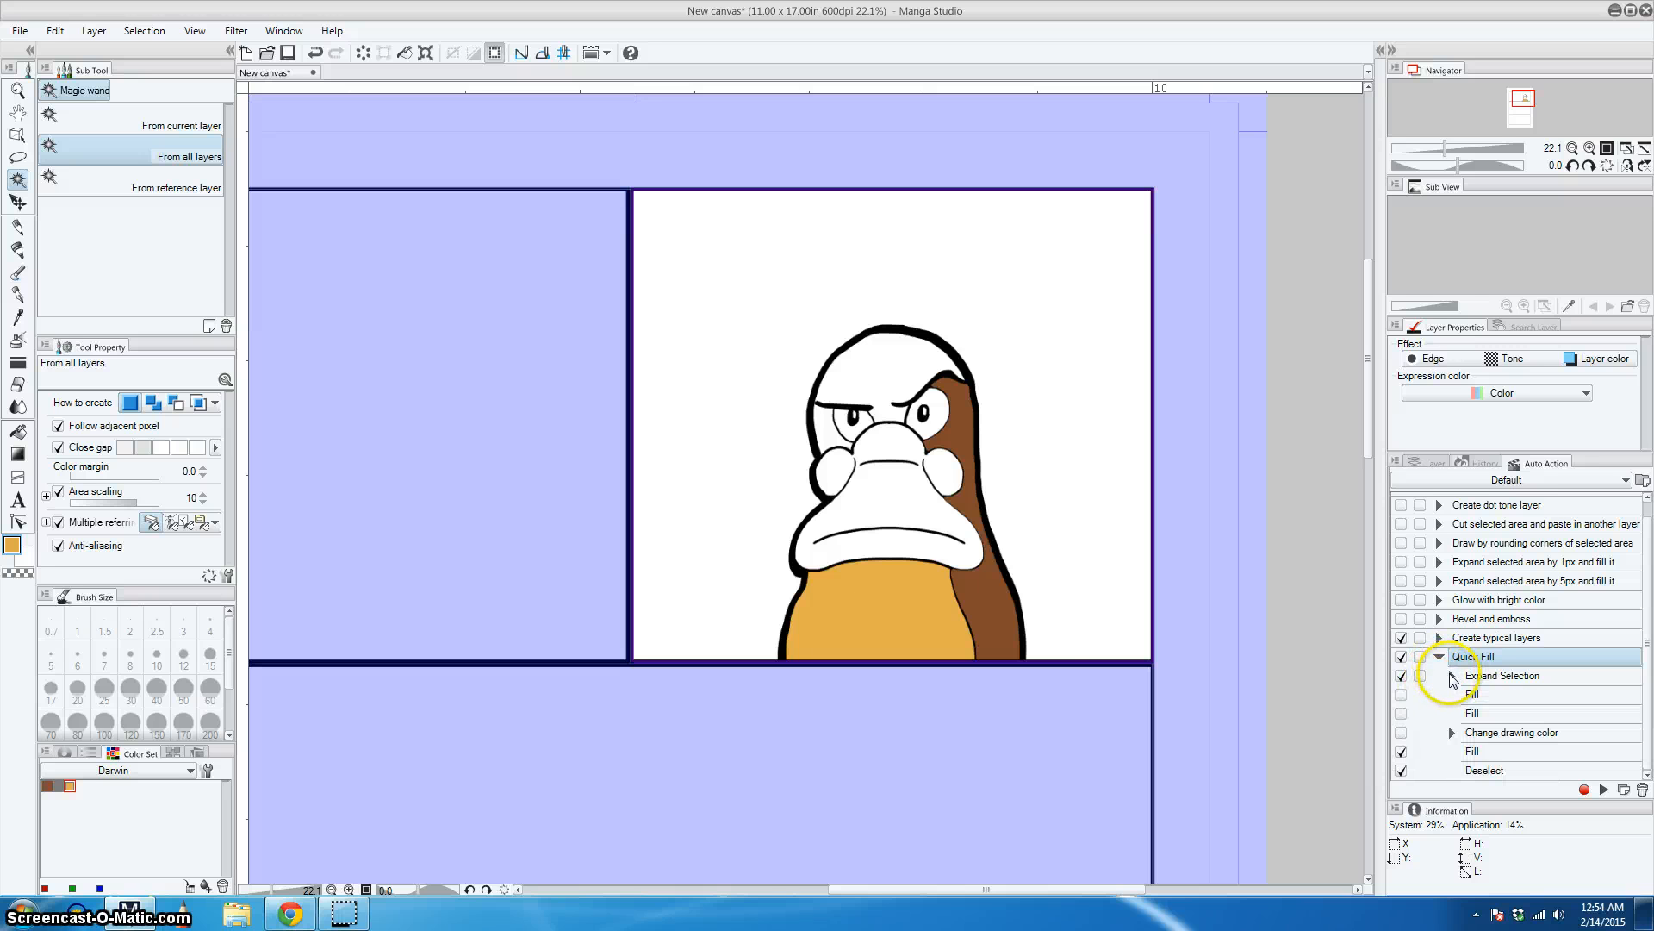
click(1439, 658)
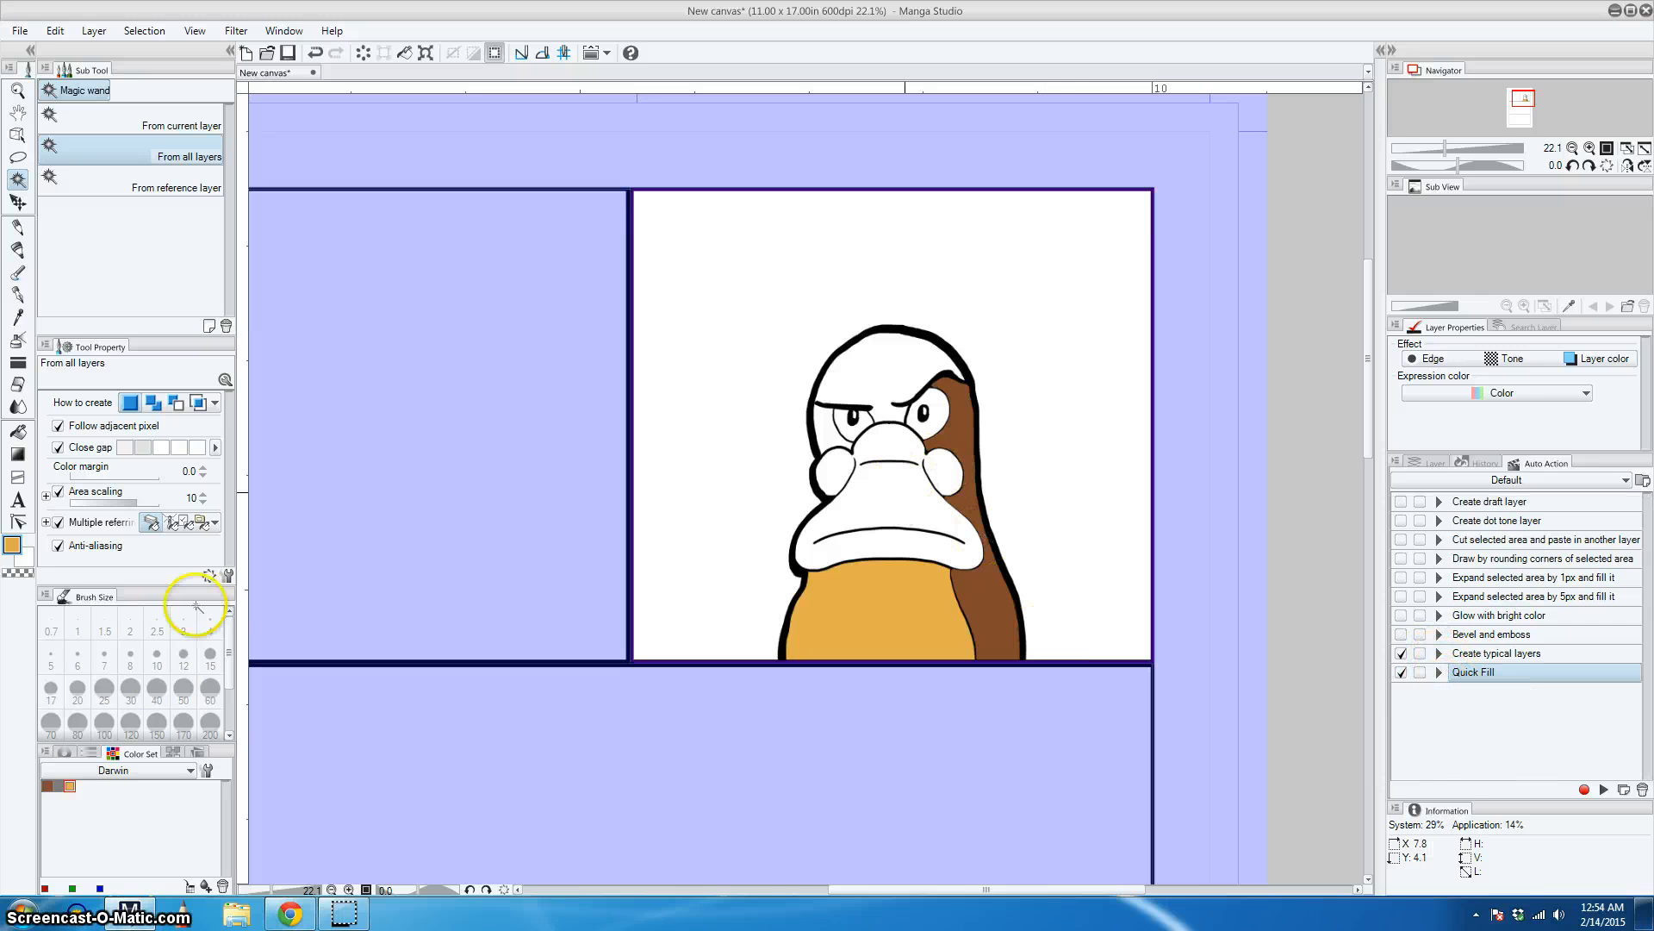
Select the platypus's bill with the magic wand and fill it with gray by running Quick Fill
click(58, 785)
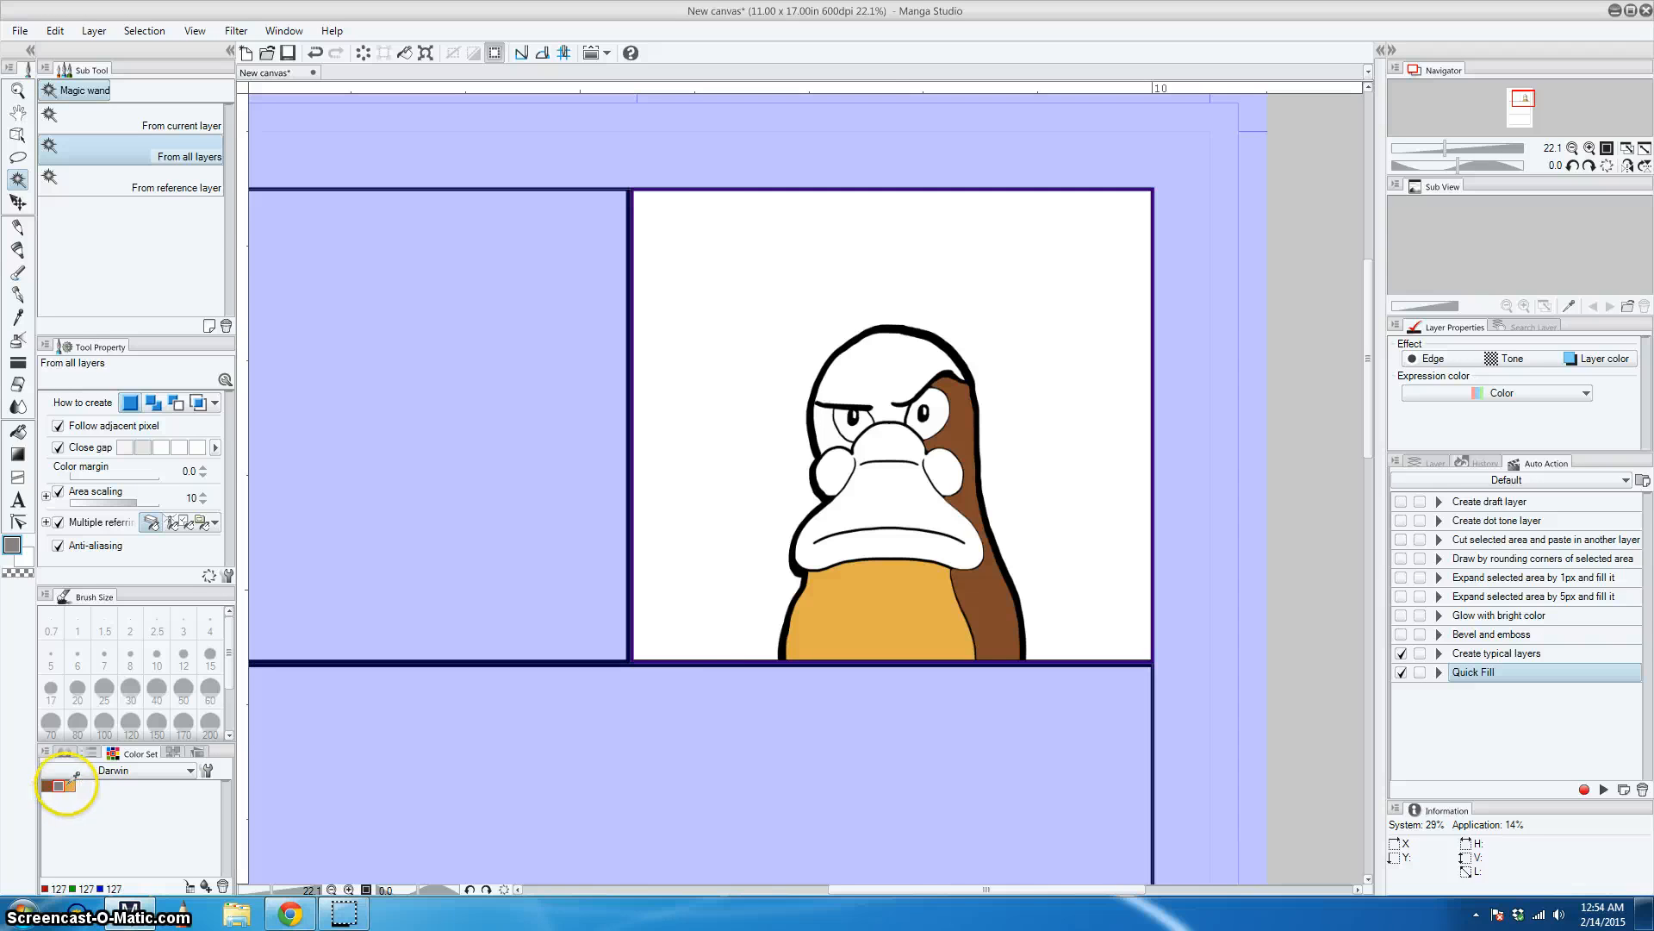
click(896, 504)
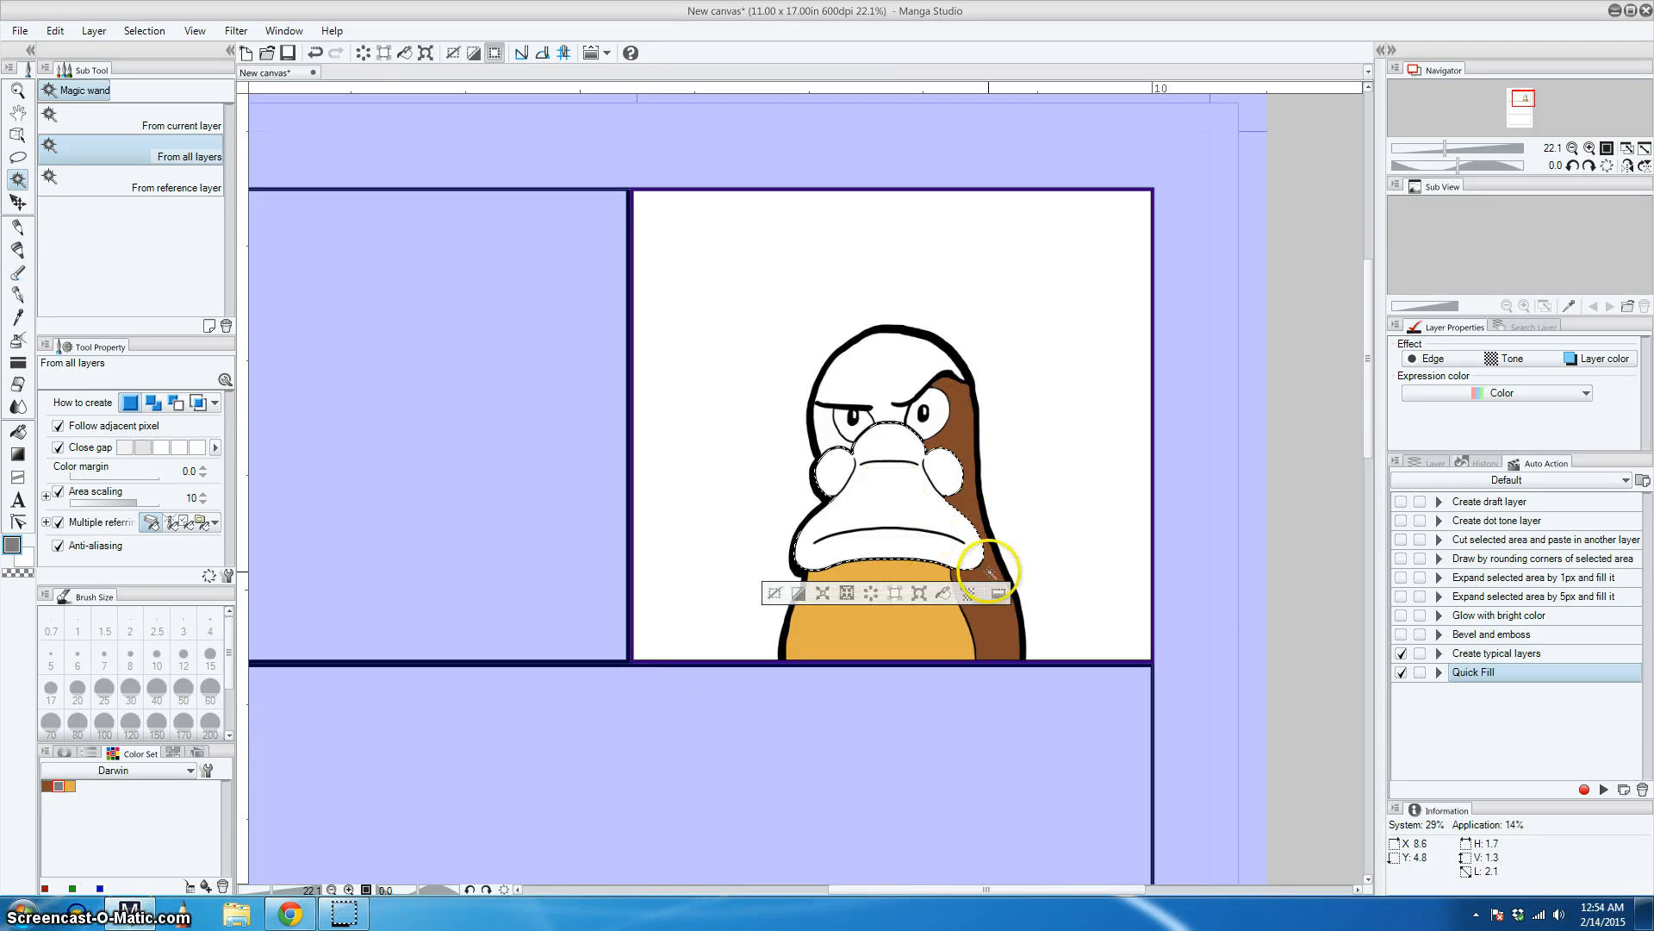
click(1604, 790)
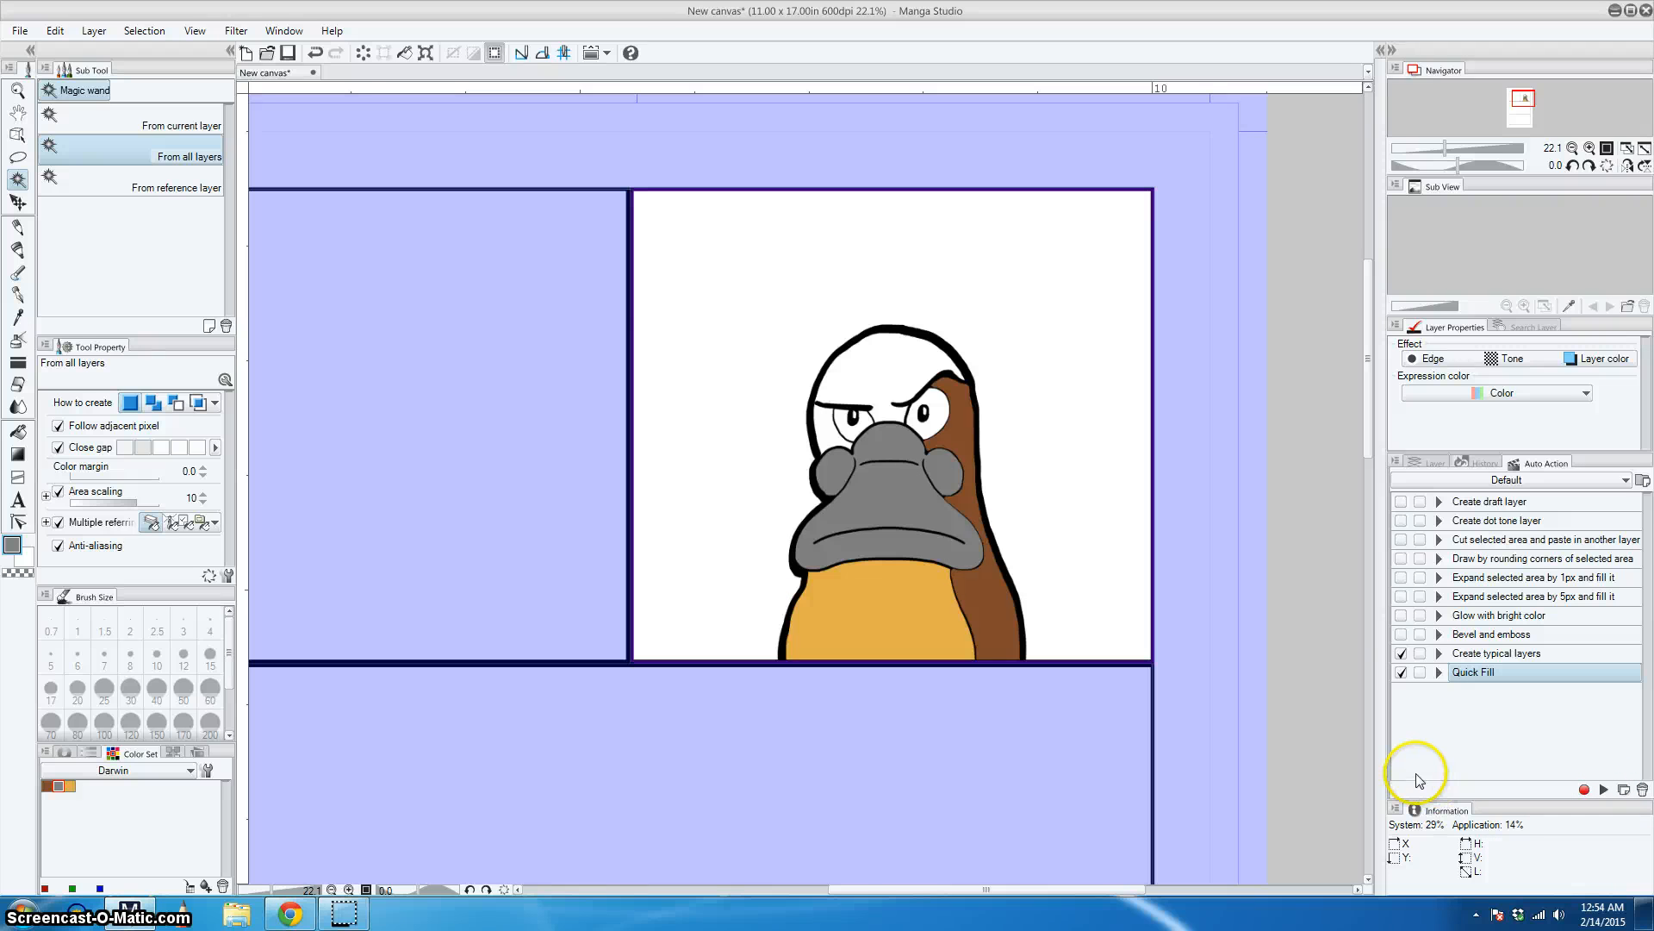
Select the top of the platypus's head and fill it with brown by running Quick Fill
click(868, 383)
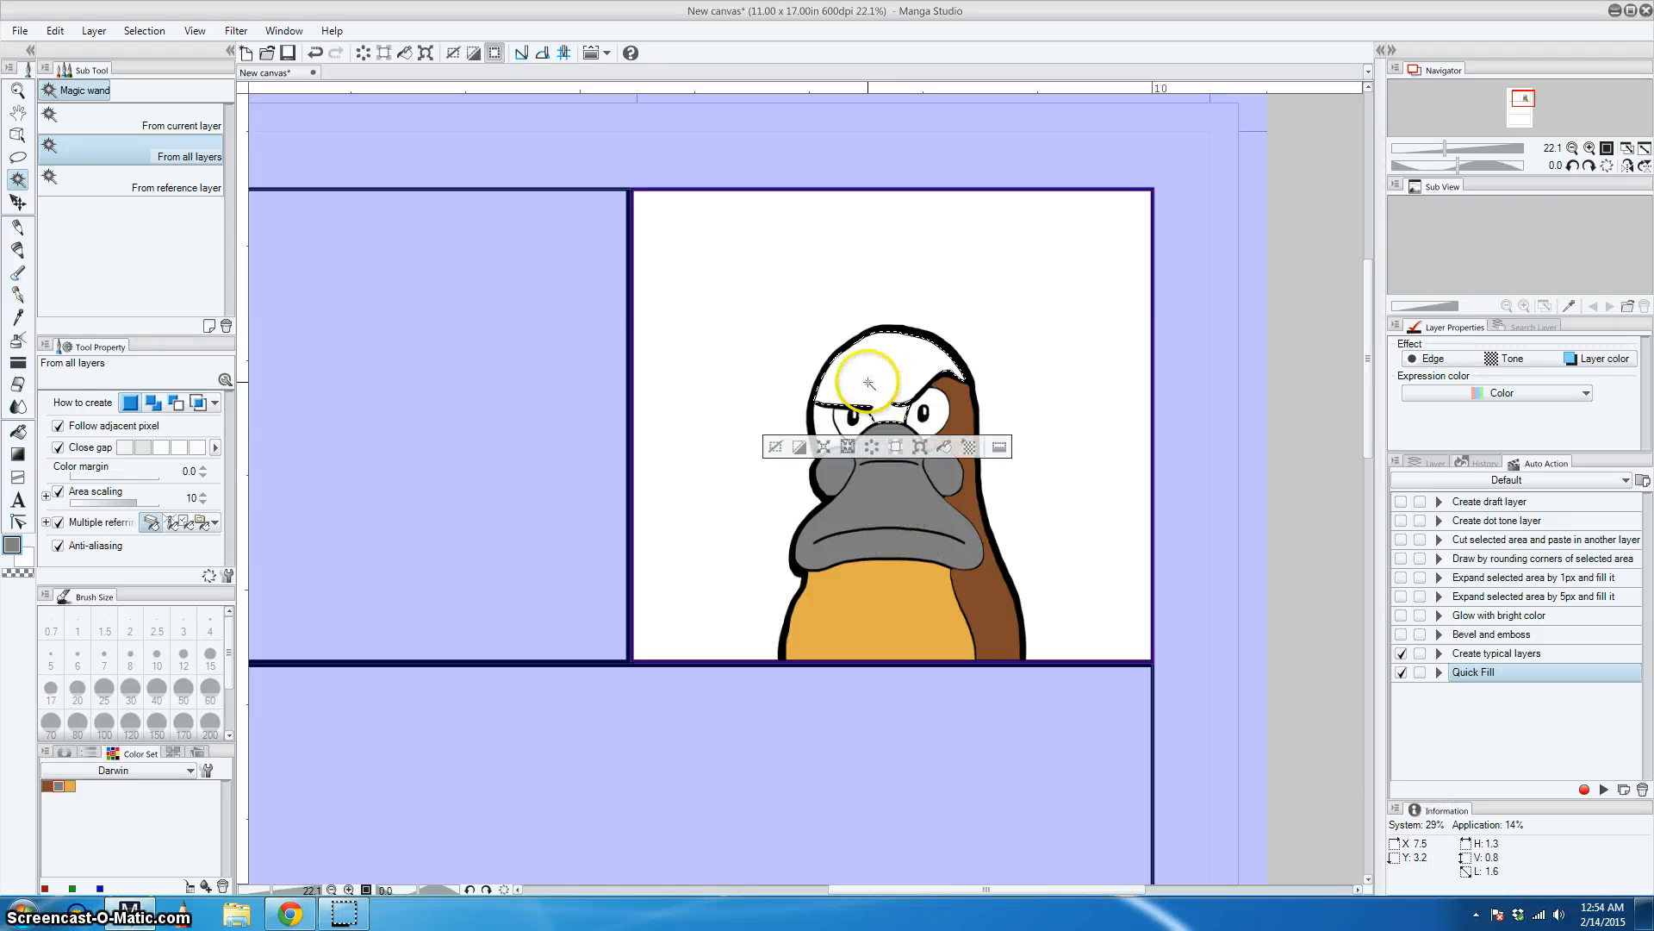
click(47, 785)
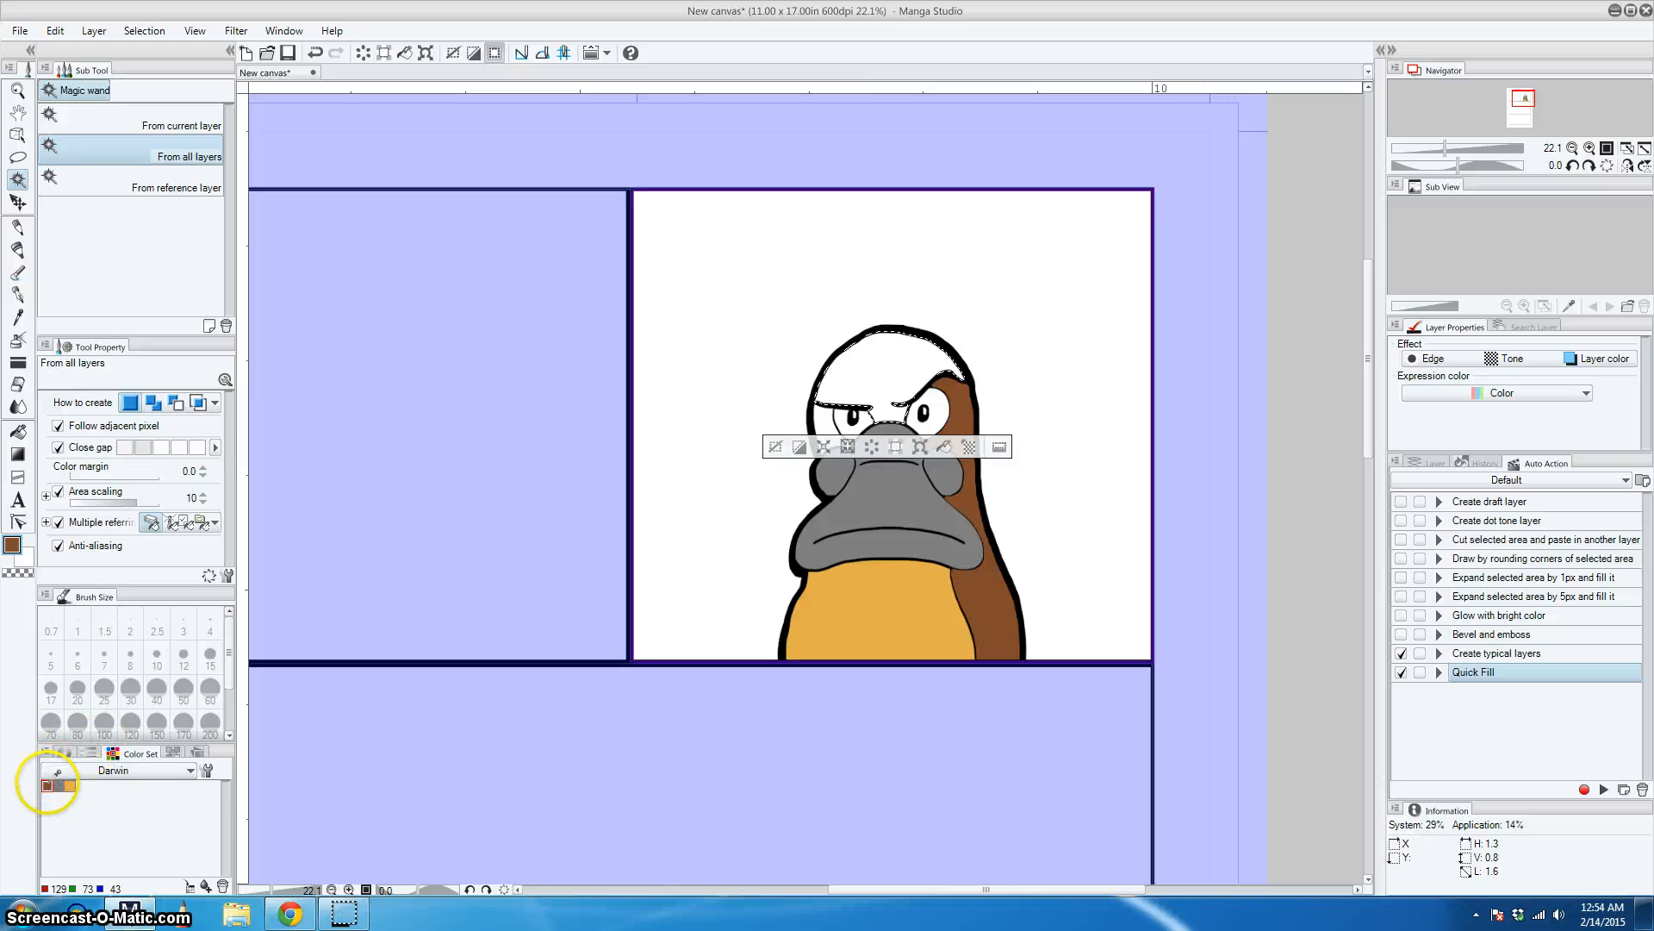
click(1600, 788)
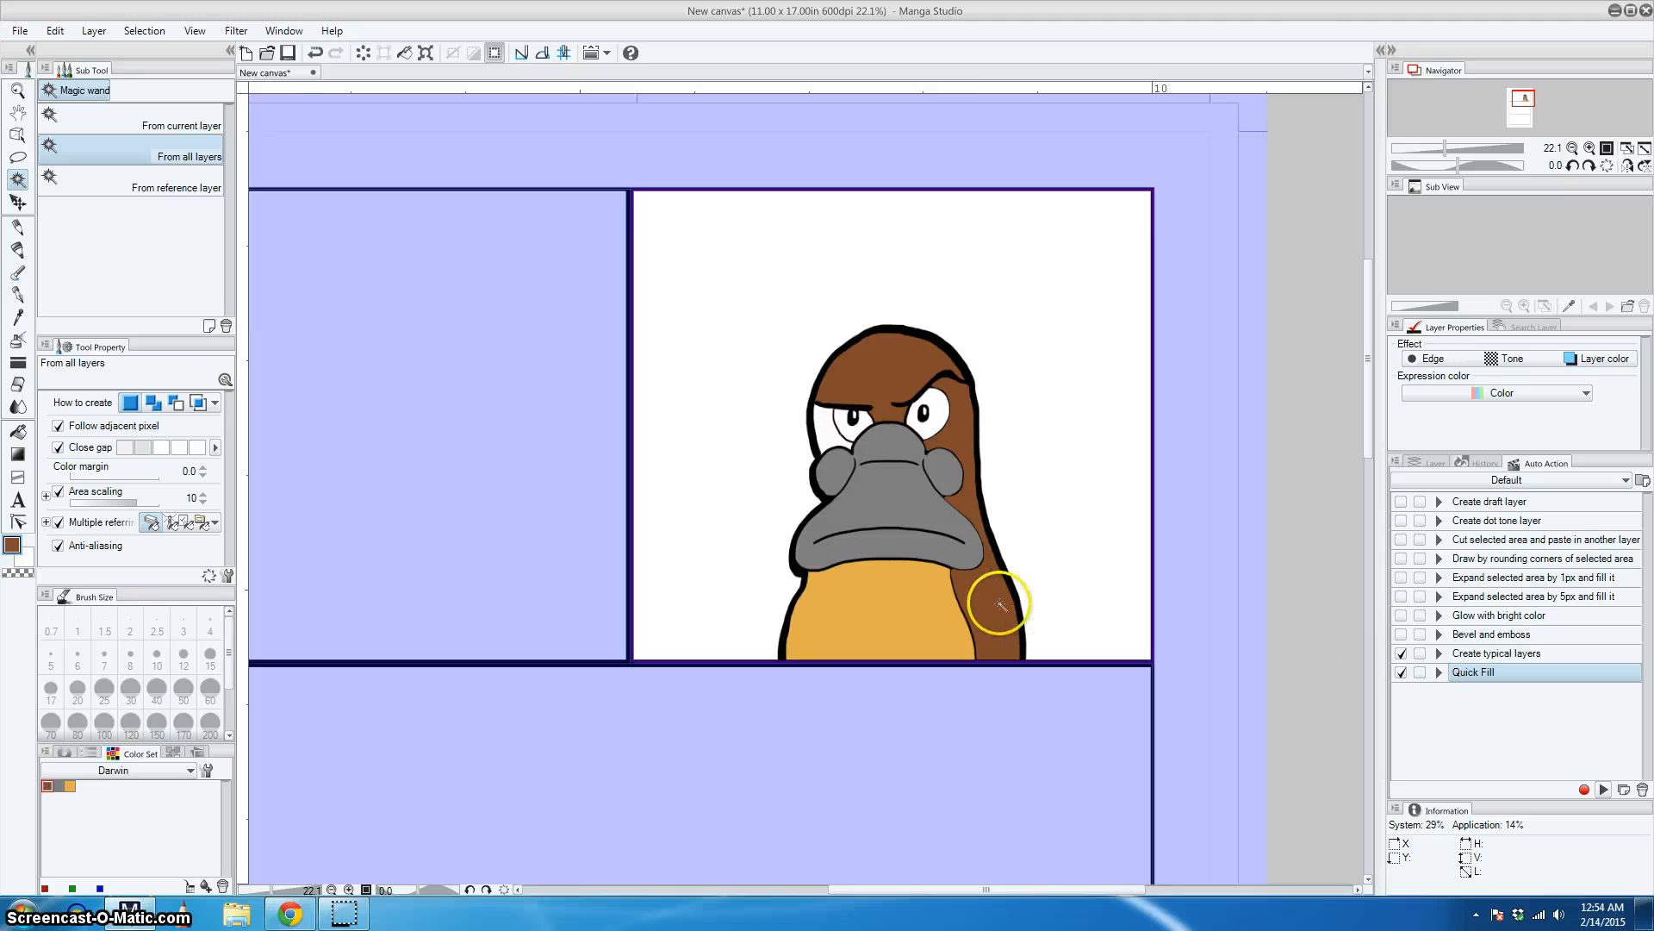
Undo the brown head fill and the gray bill fill
key(ctrl+z)
key(ctrl+z)
key(ctrl+z)
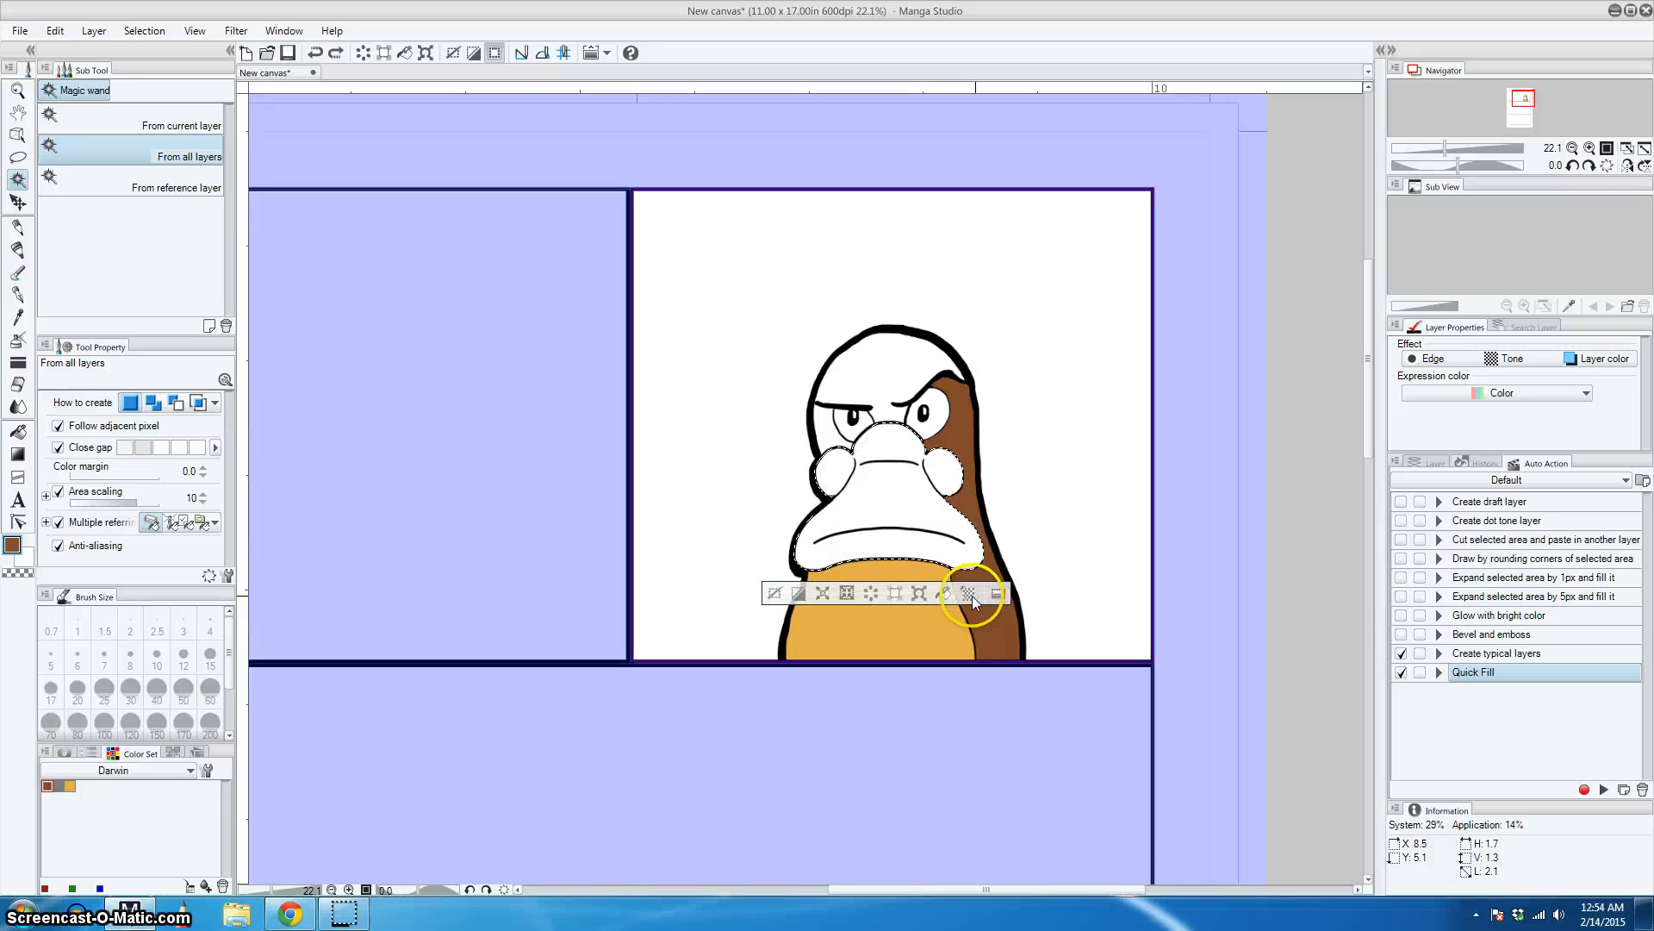
Undo the orange fill of the platypus's belly and clear the remaining selection
click(972, 596)
key(Delete)
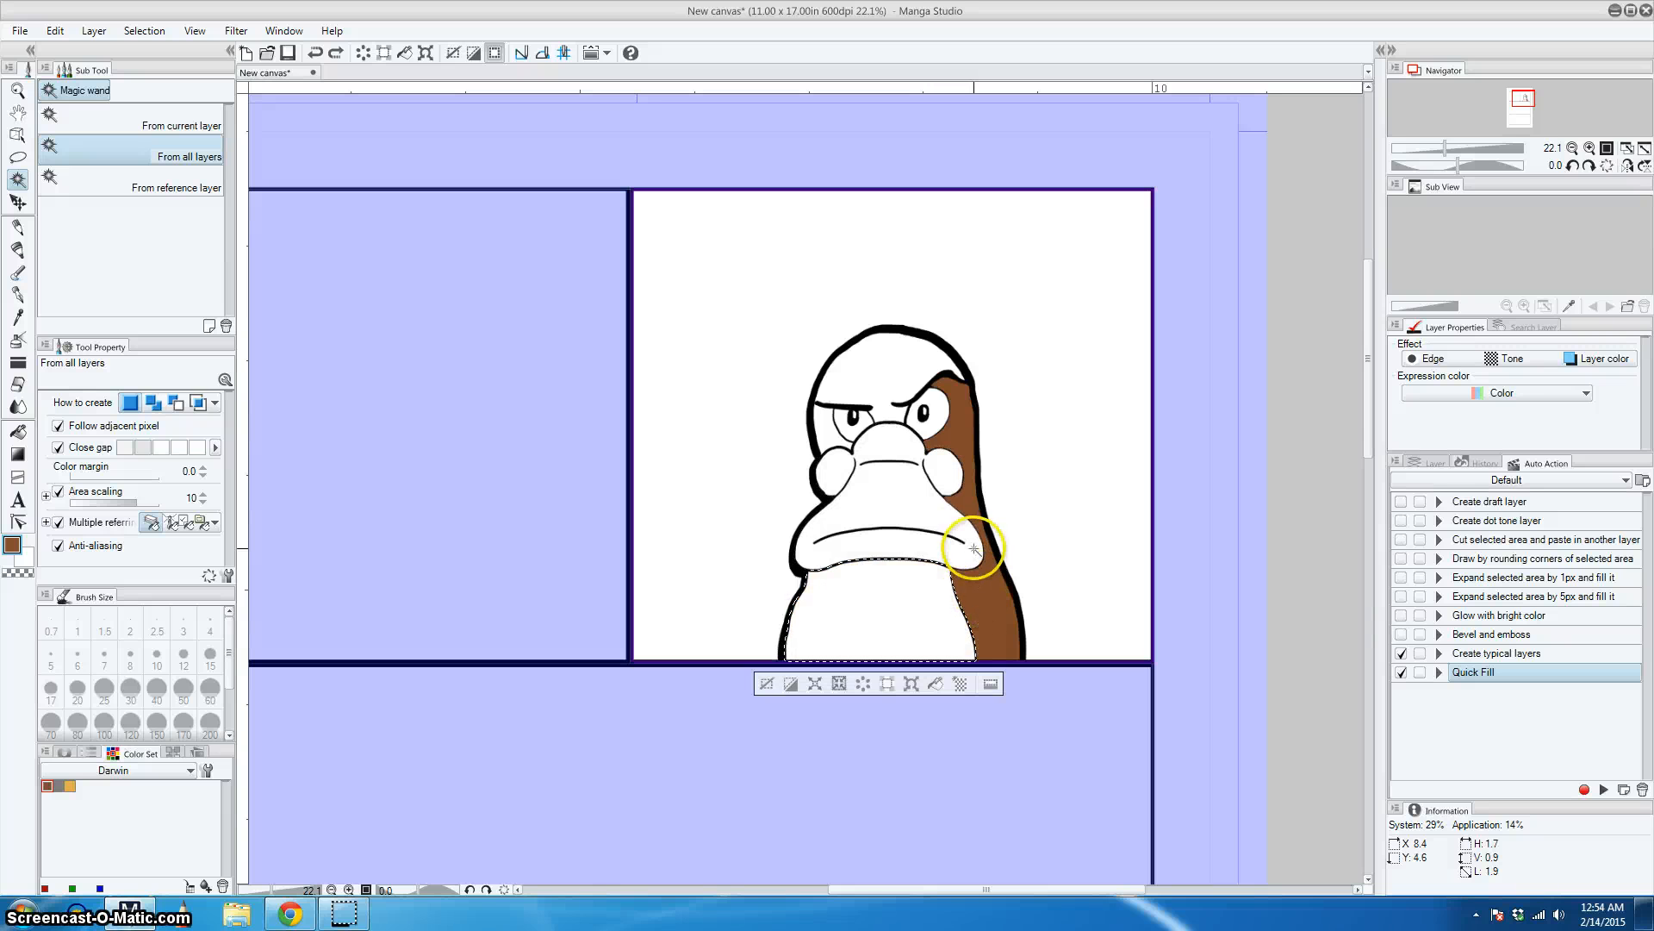
key(ctrl+d)
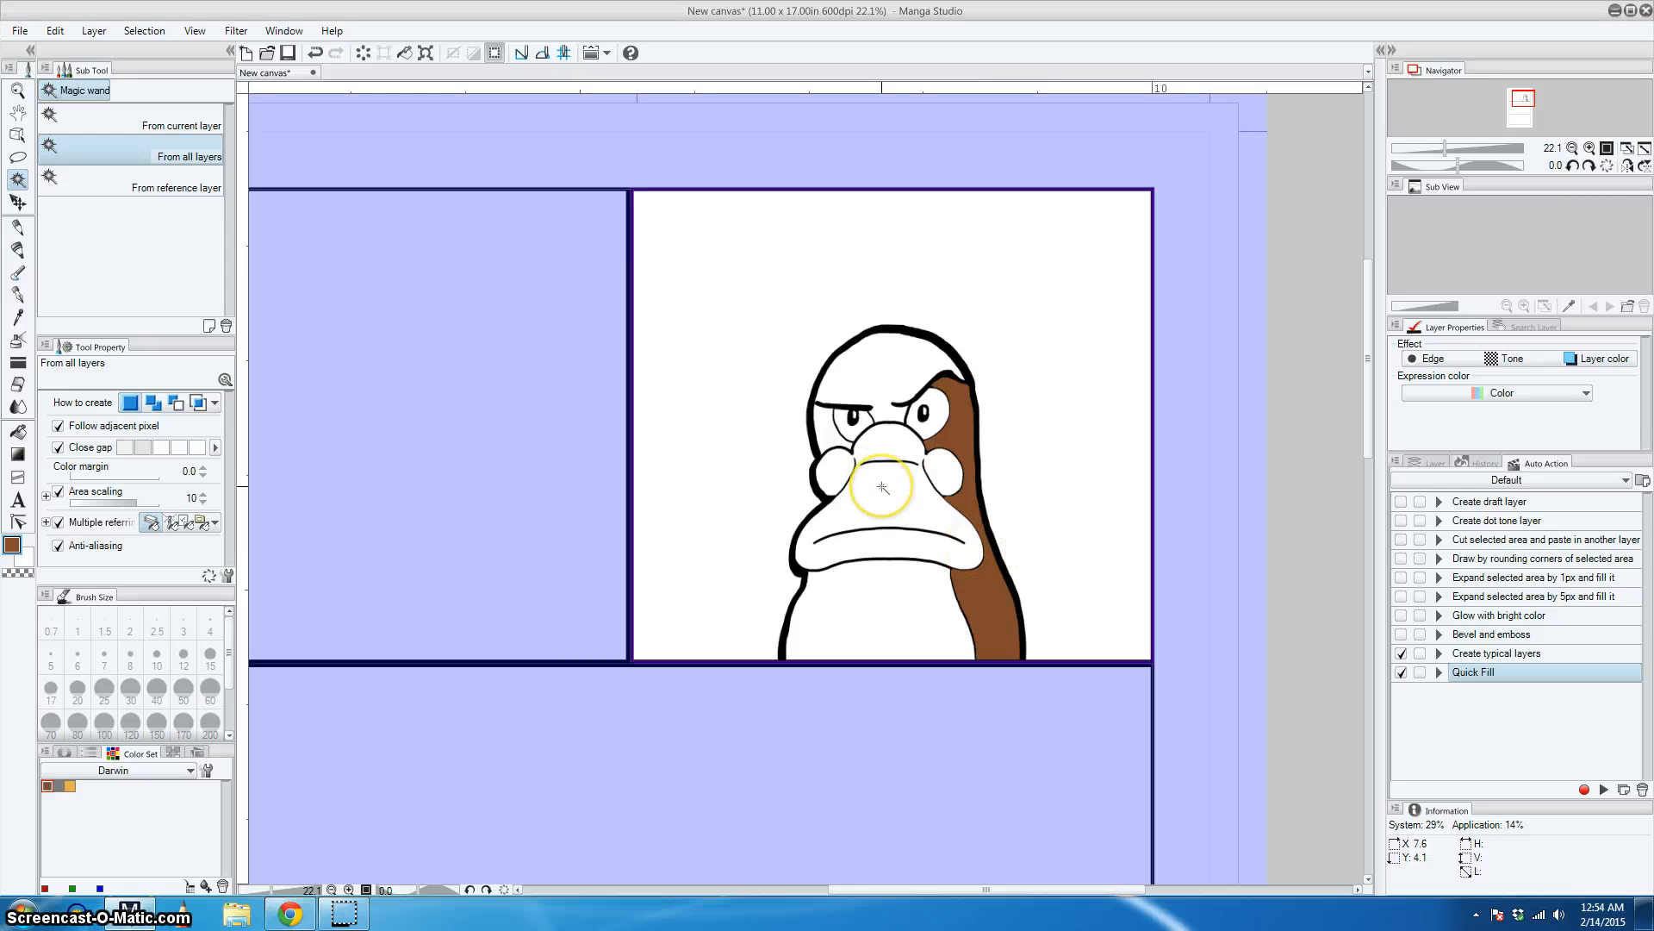
Try filling the top of the platypus's head with brown, undo the fill and deselect the area
click(907, 425)
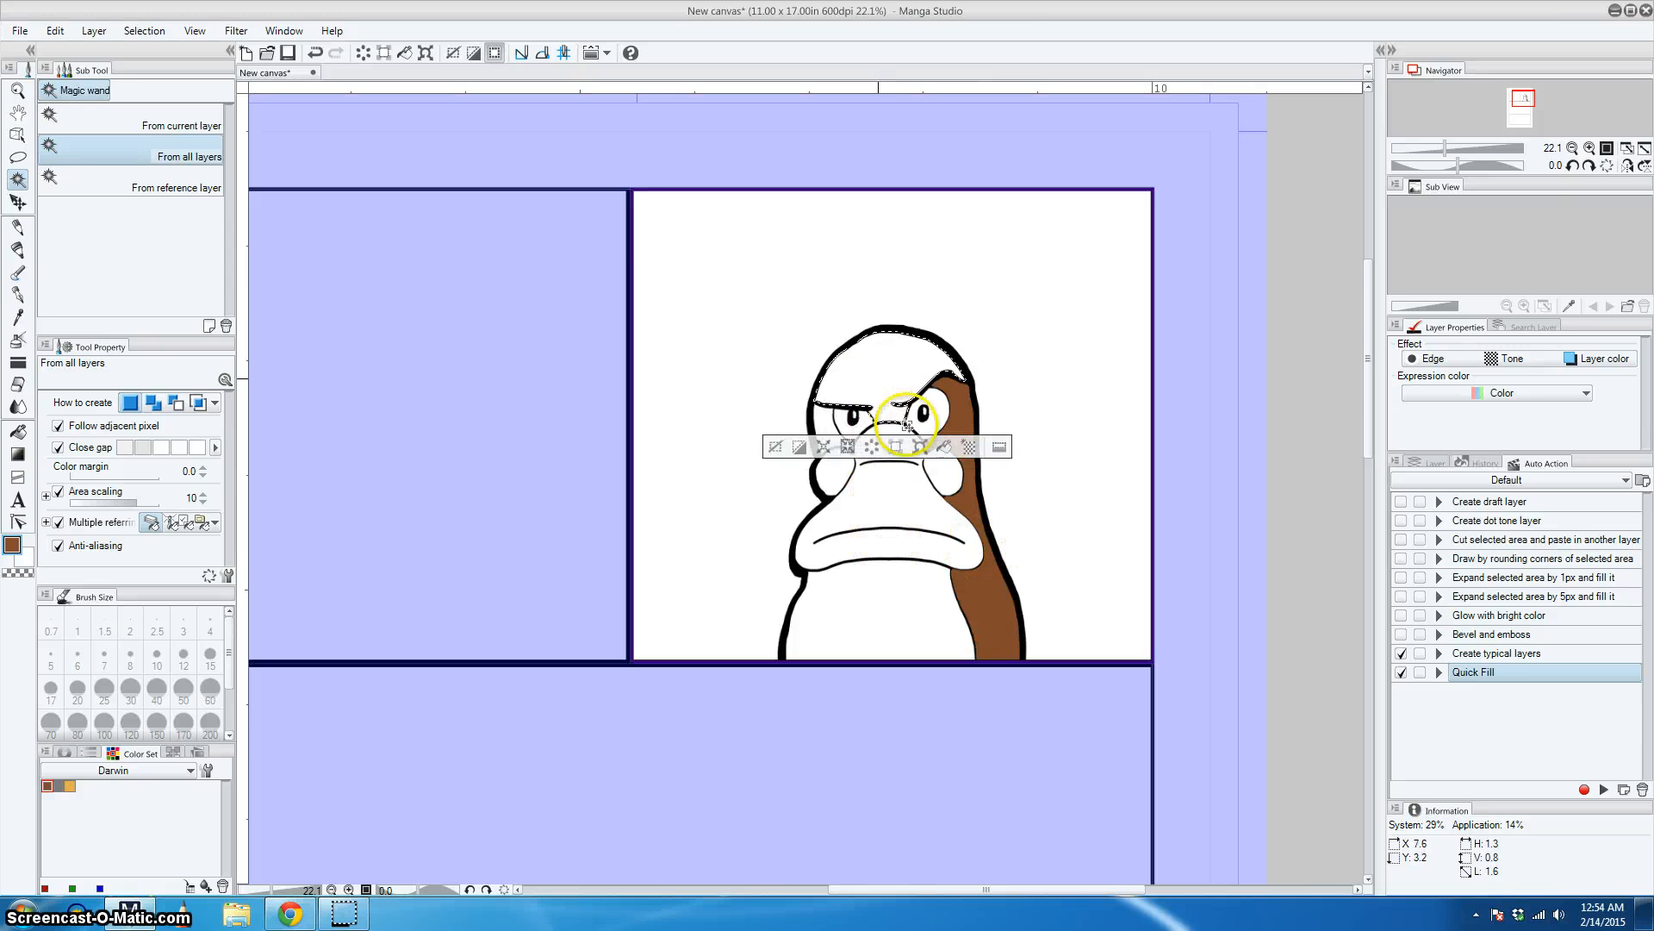
click(943, 447)
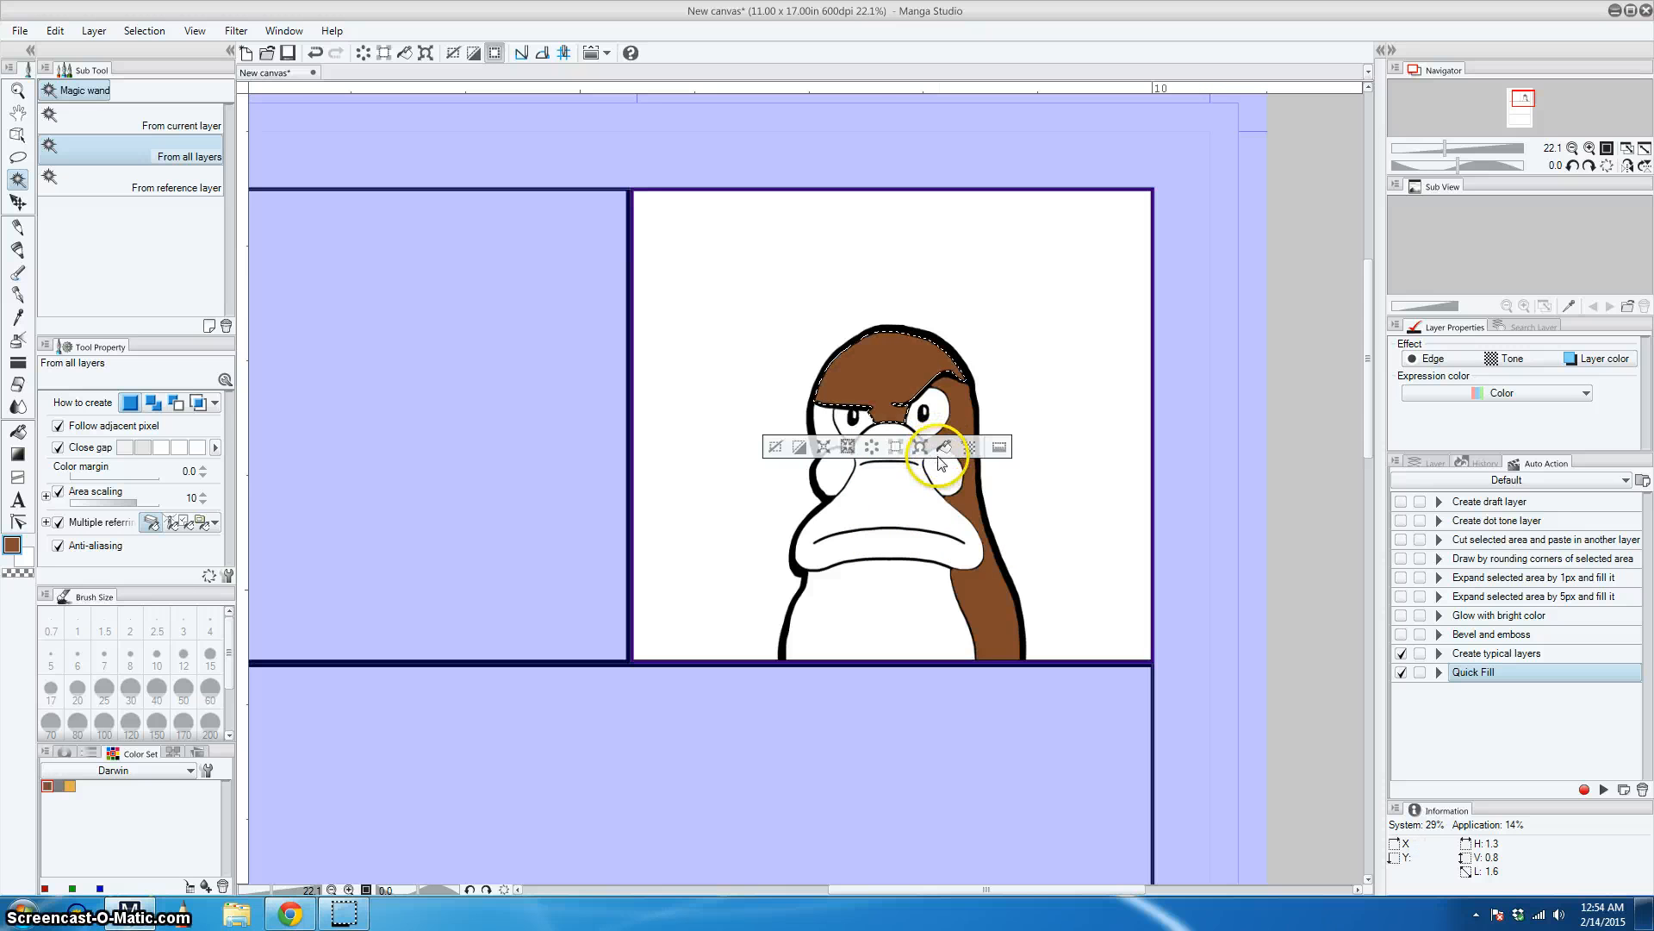
key(ctrl+z)
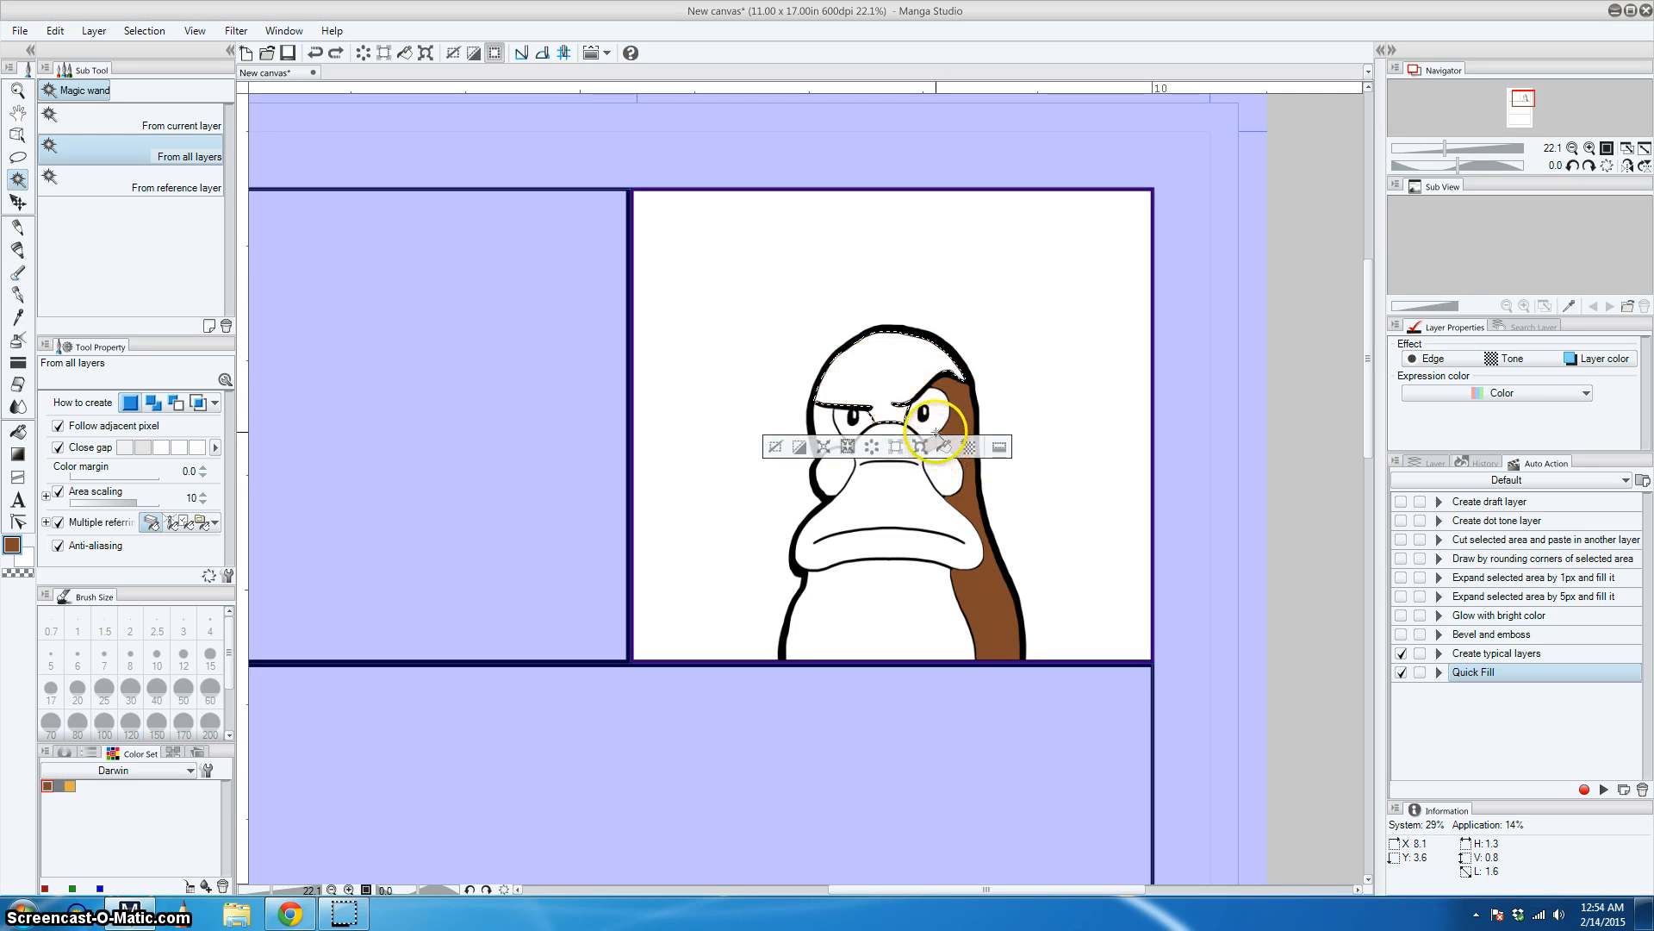
key(ctrl+d)
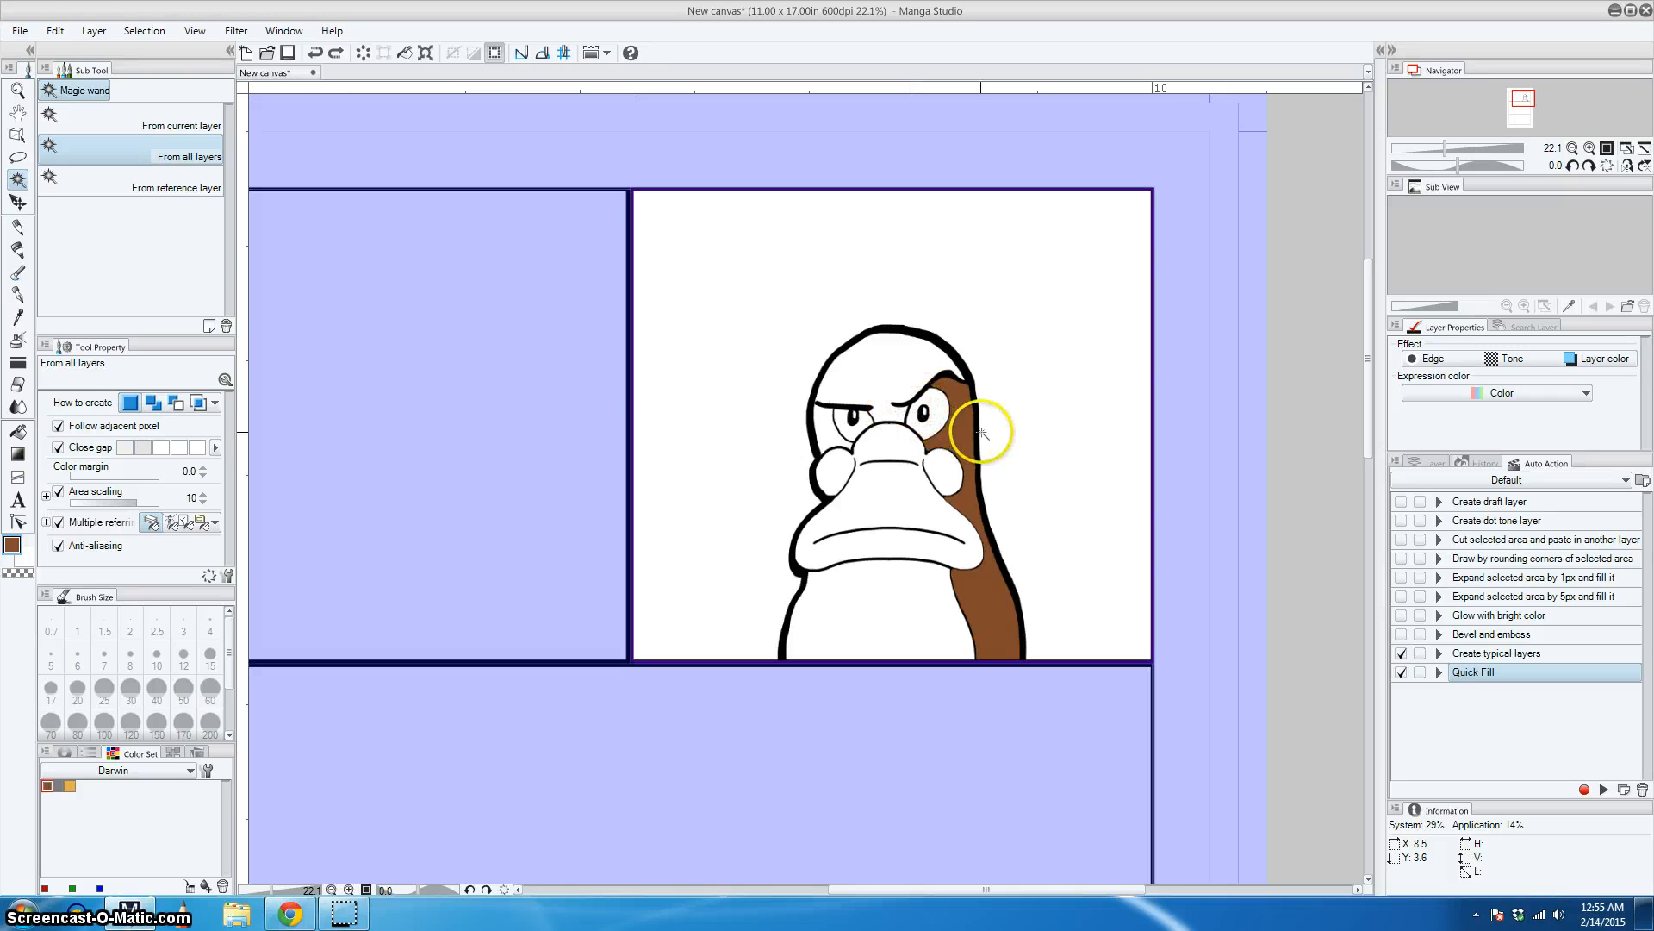
Open the shortcut settings and list the Default set of actions in the Auto Action area
click(19, 35)
click(77, 329)
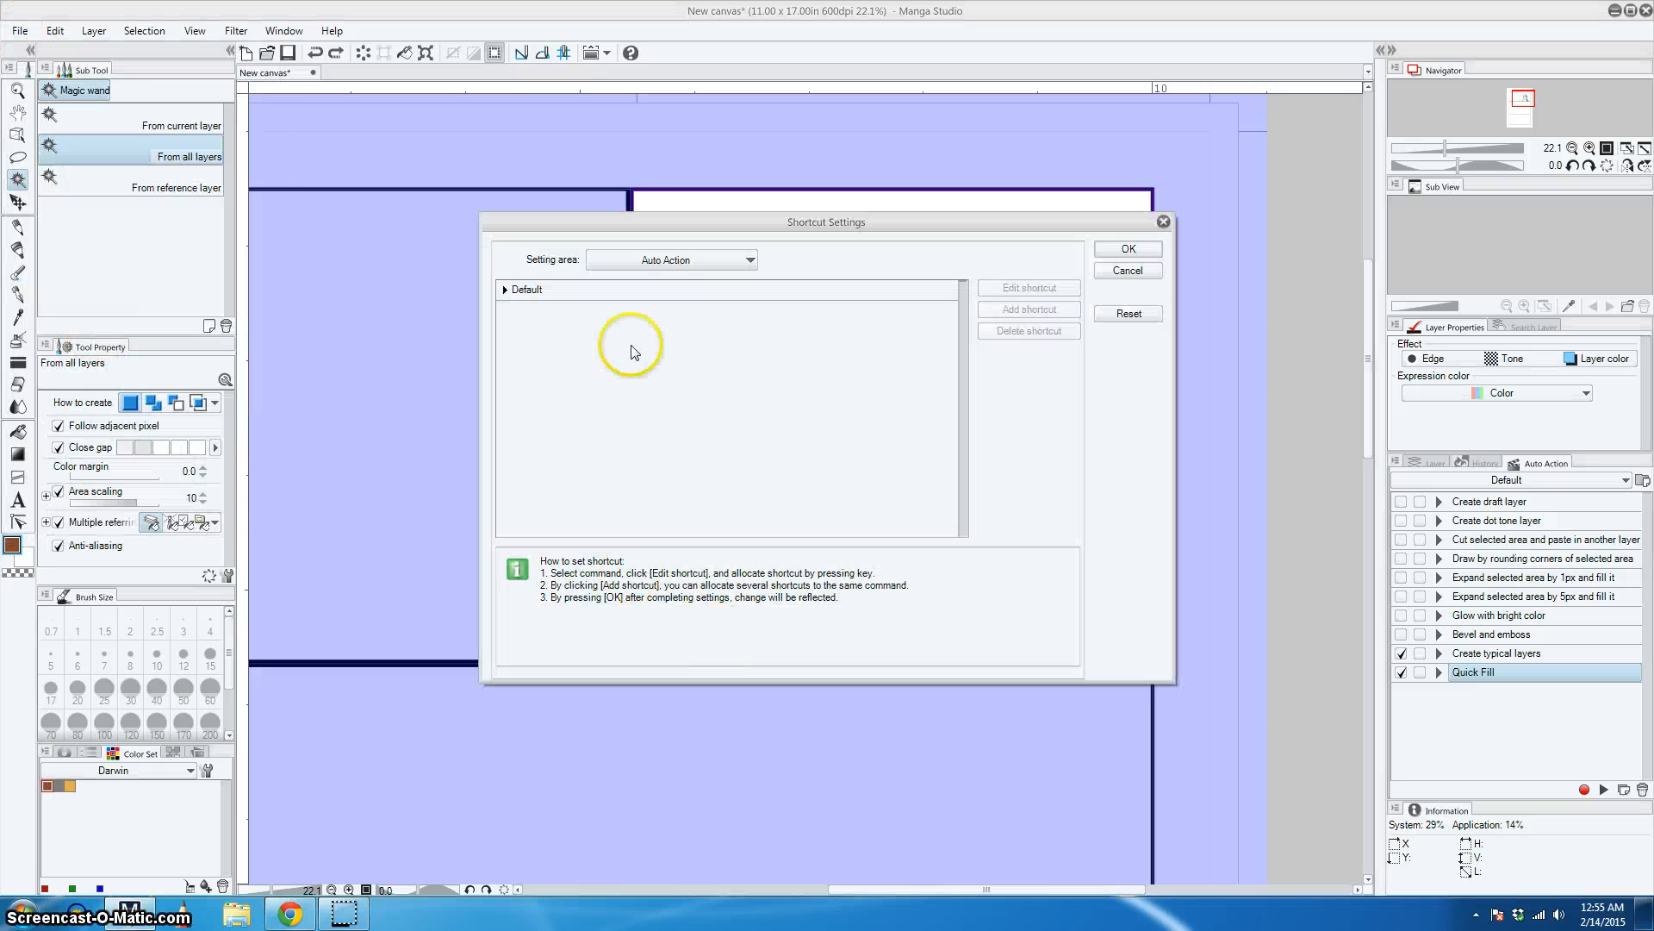
click(642, 259)
click(660, 281)
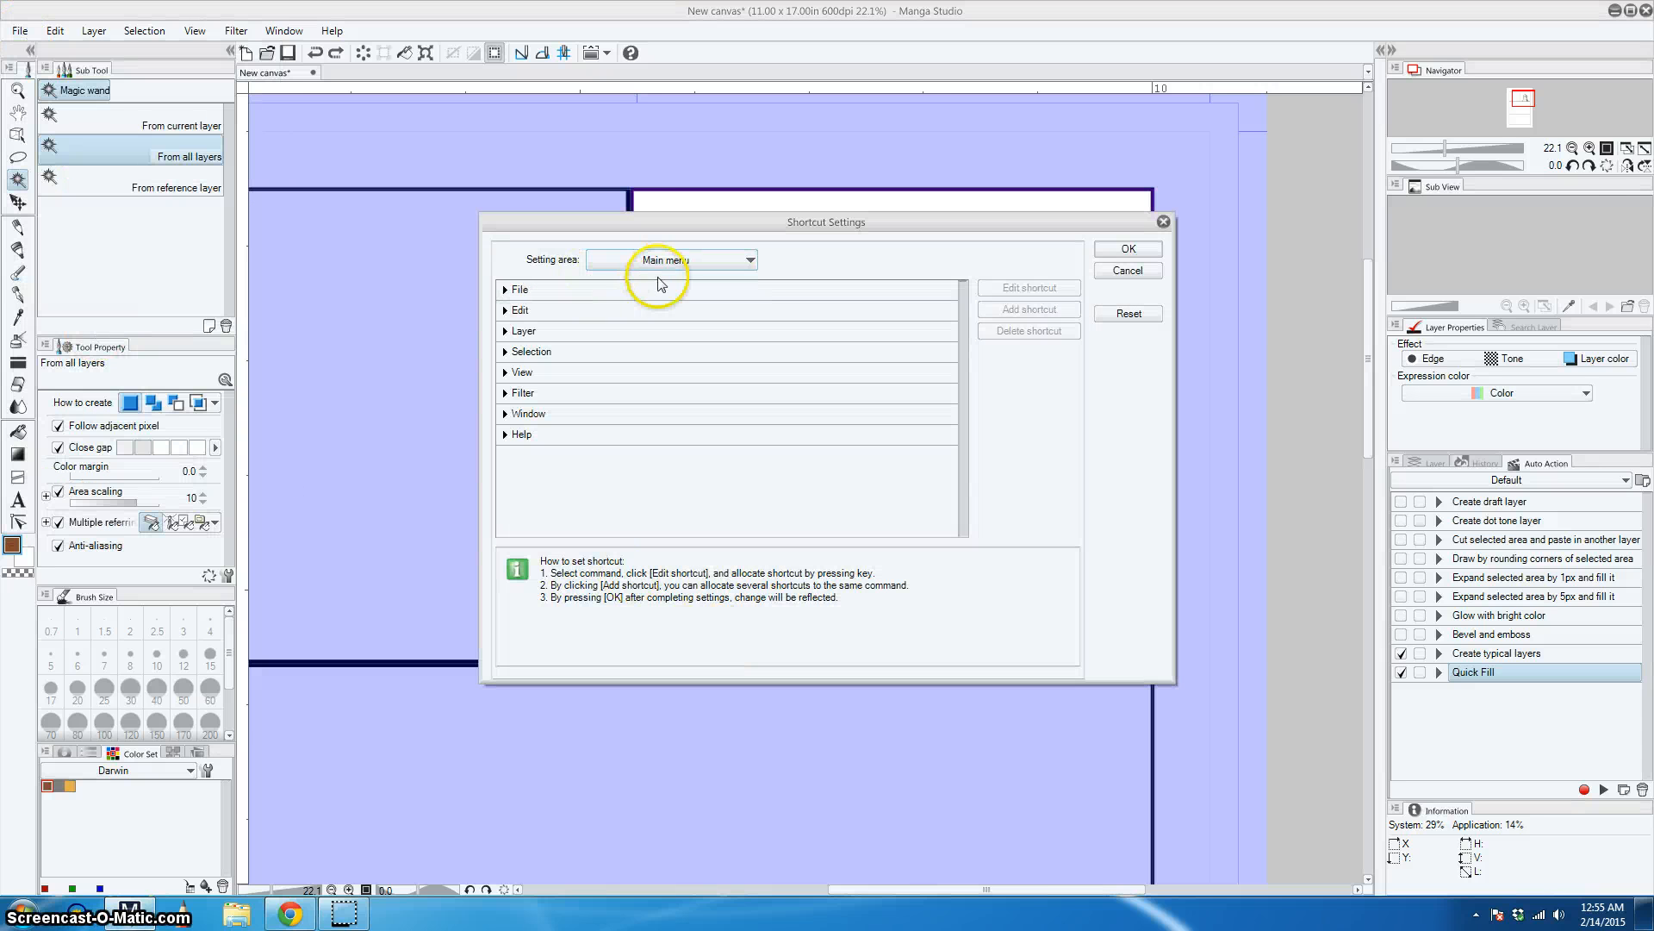
click(655, 261)
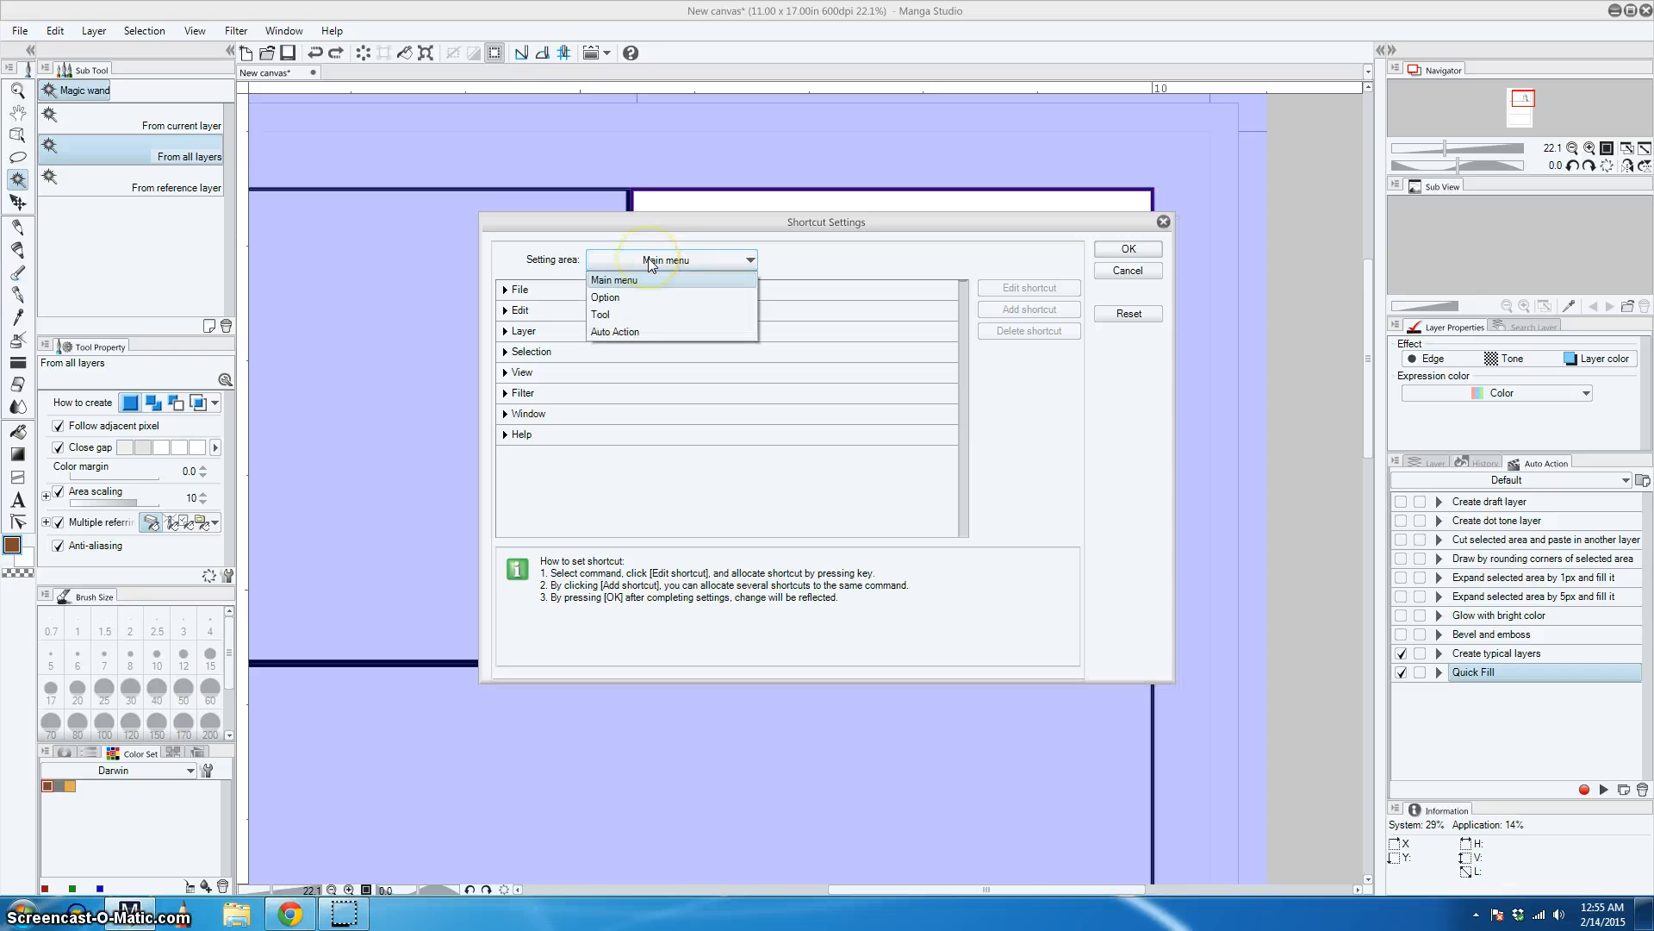
click(638, 280)
click(635, 331)
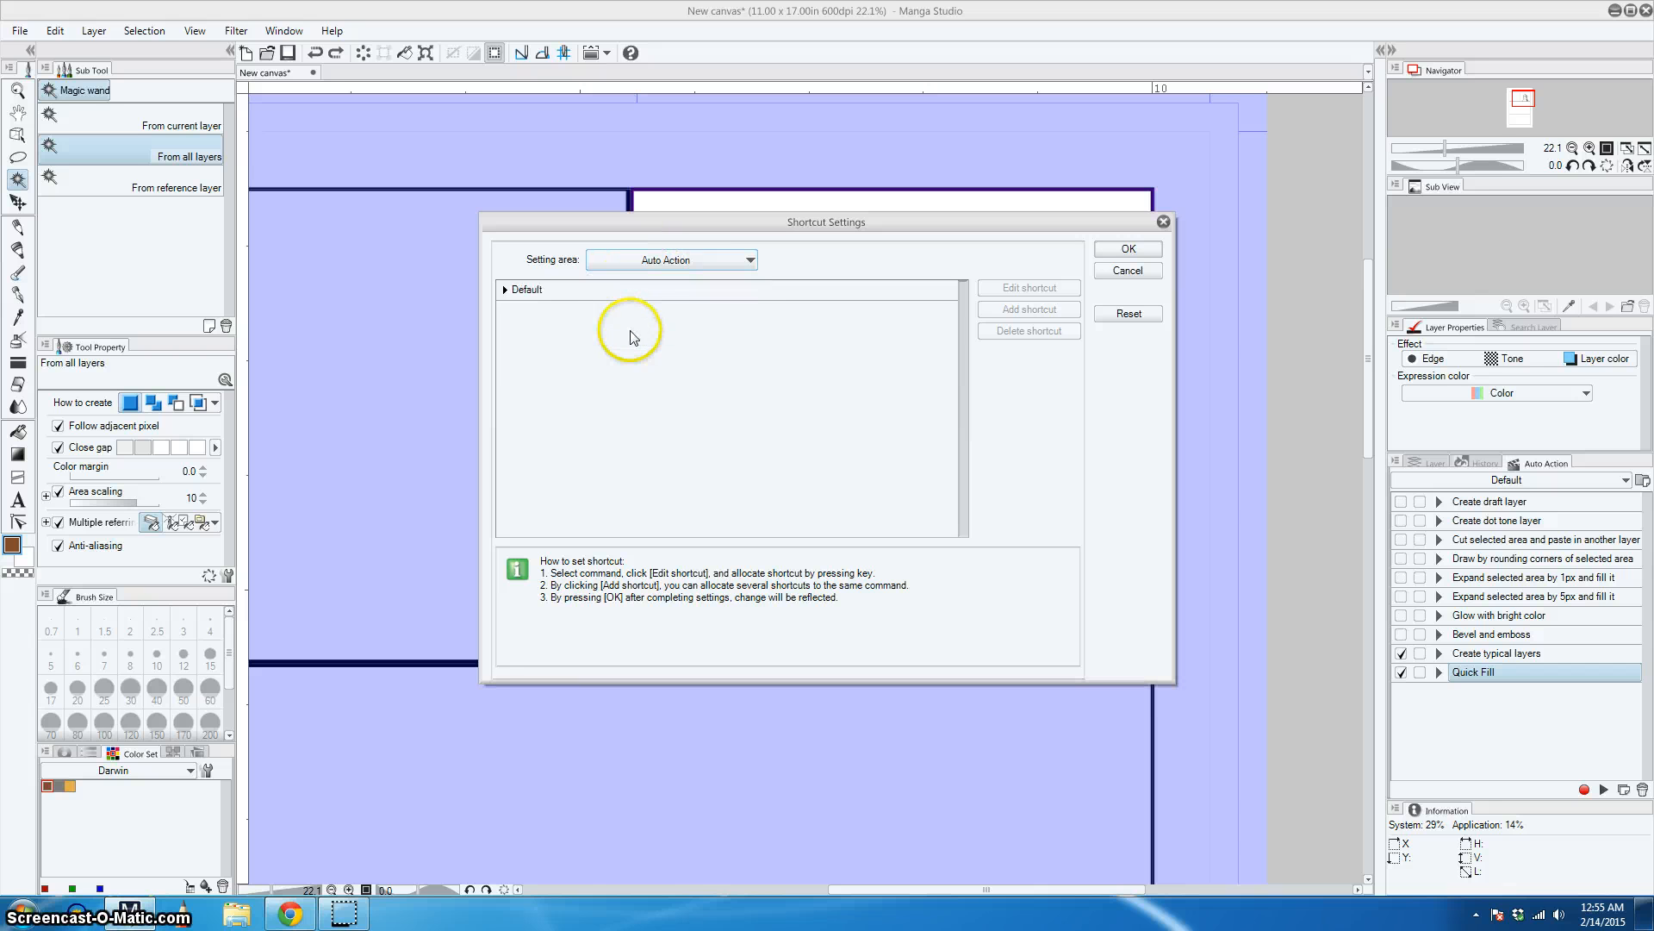
click(504, 290)
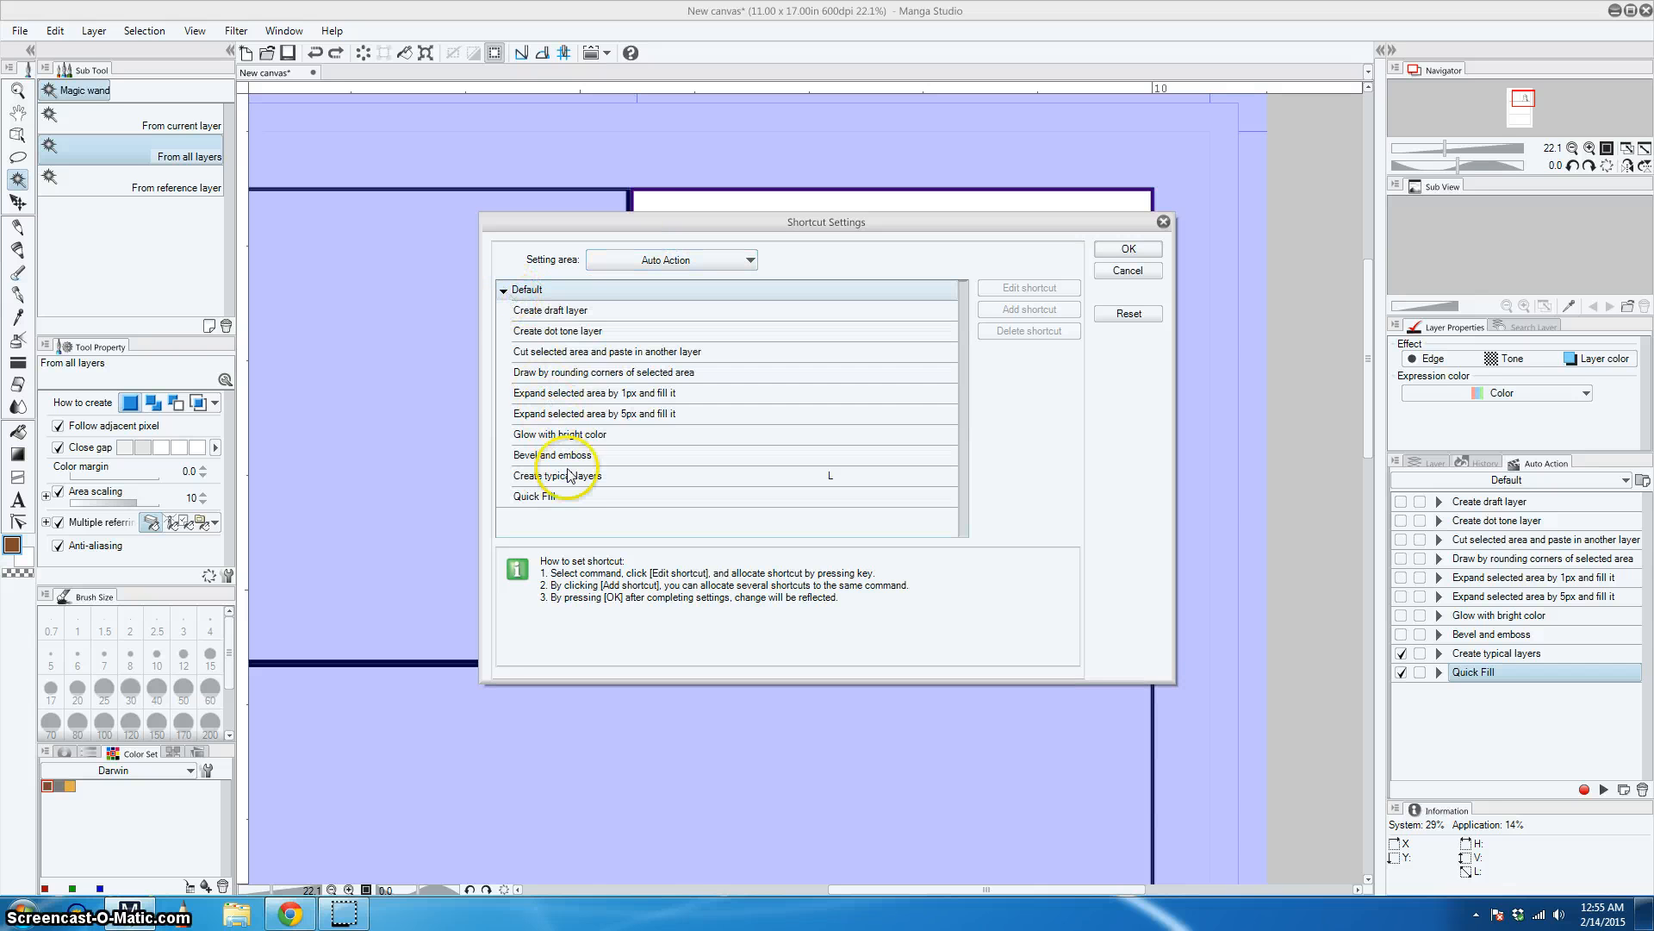
Assign F as the shortcut for the Quick Fill action and save the shortcut settings
click(565, 497)
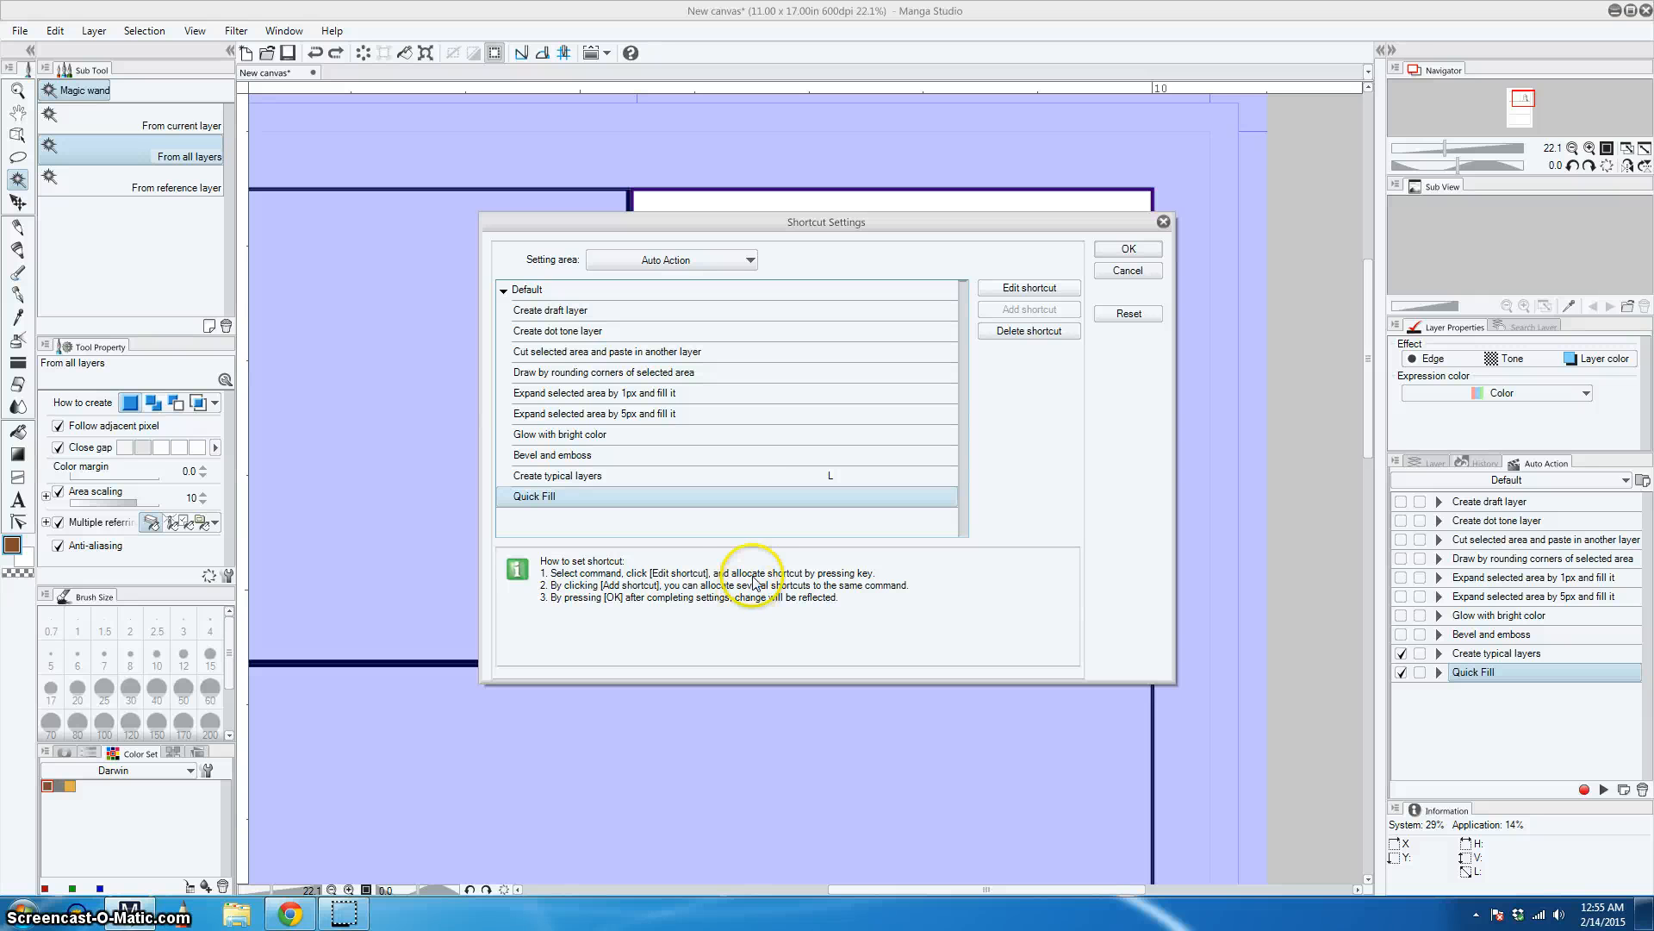
click(694, 481)
click(579, 505)
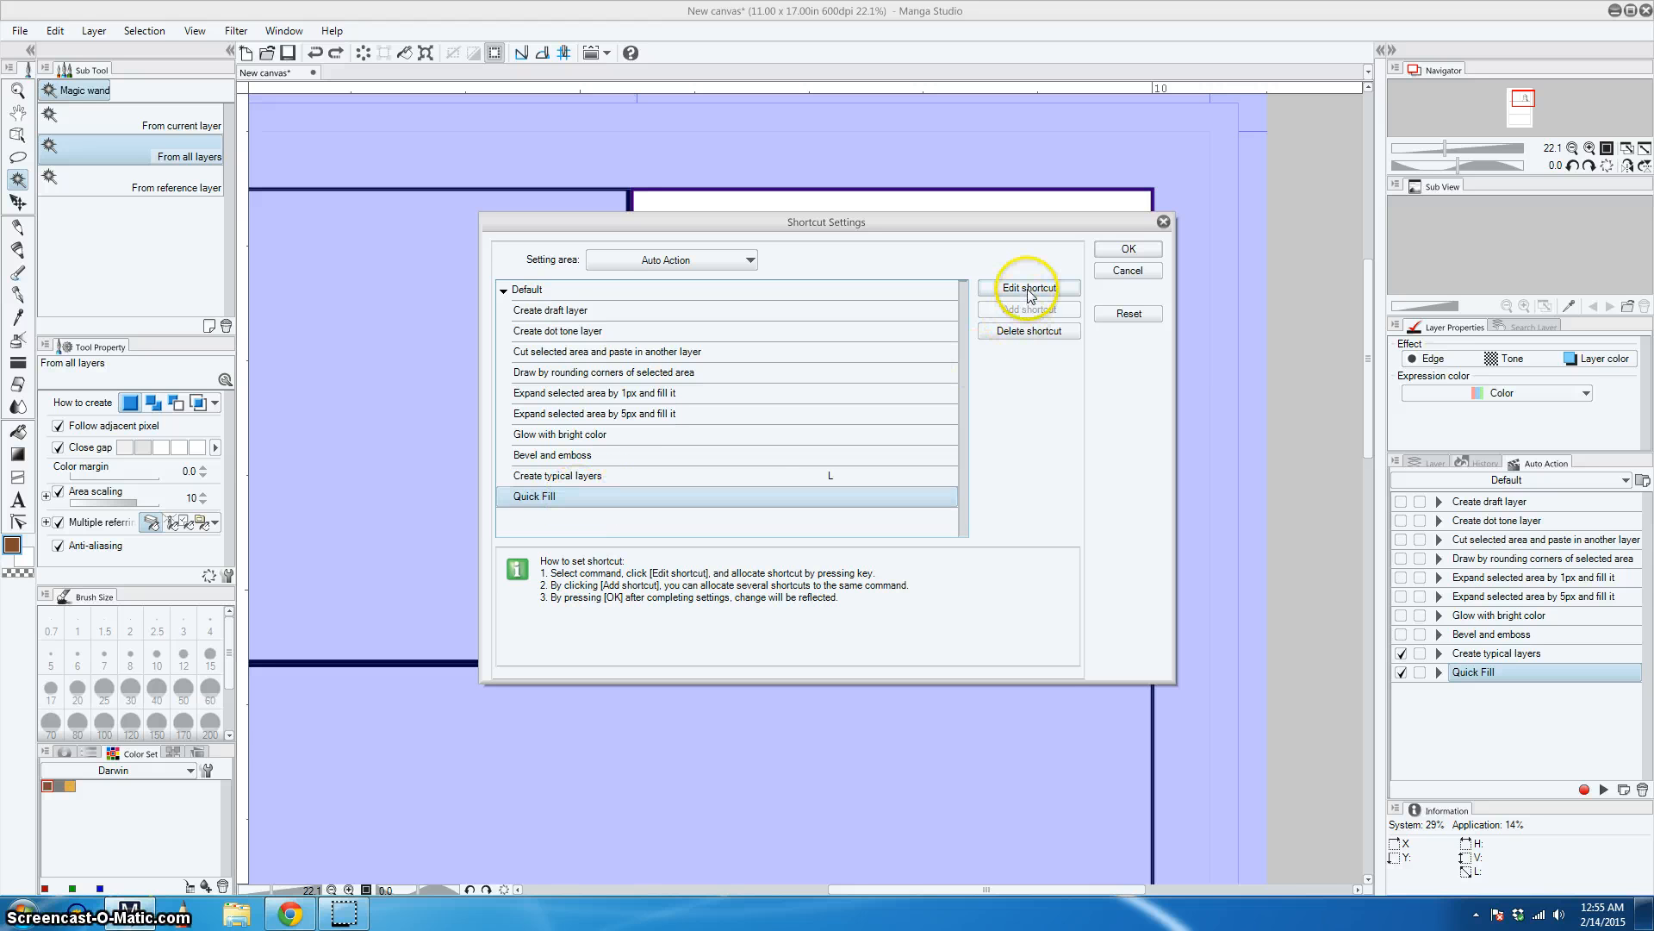
click(999, 288)
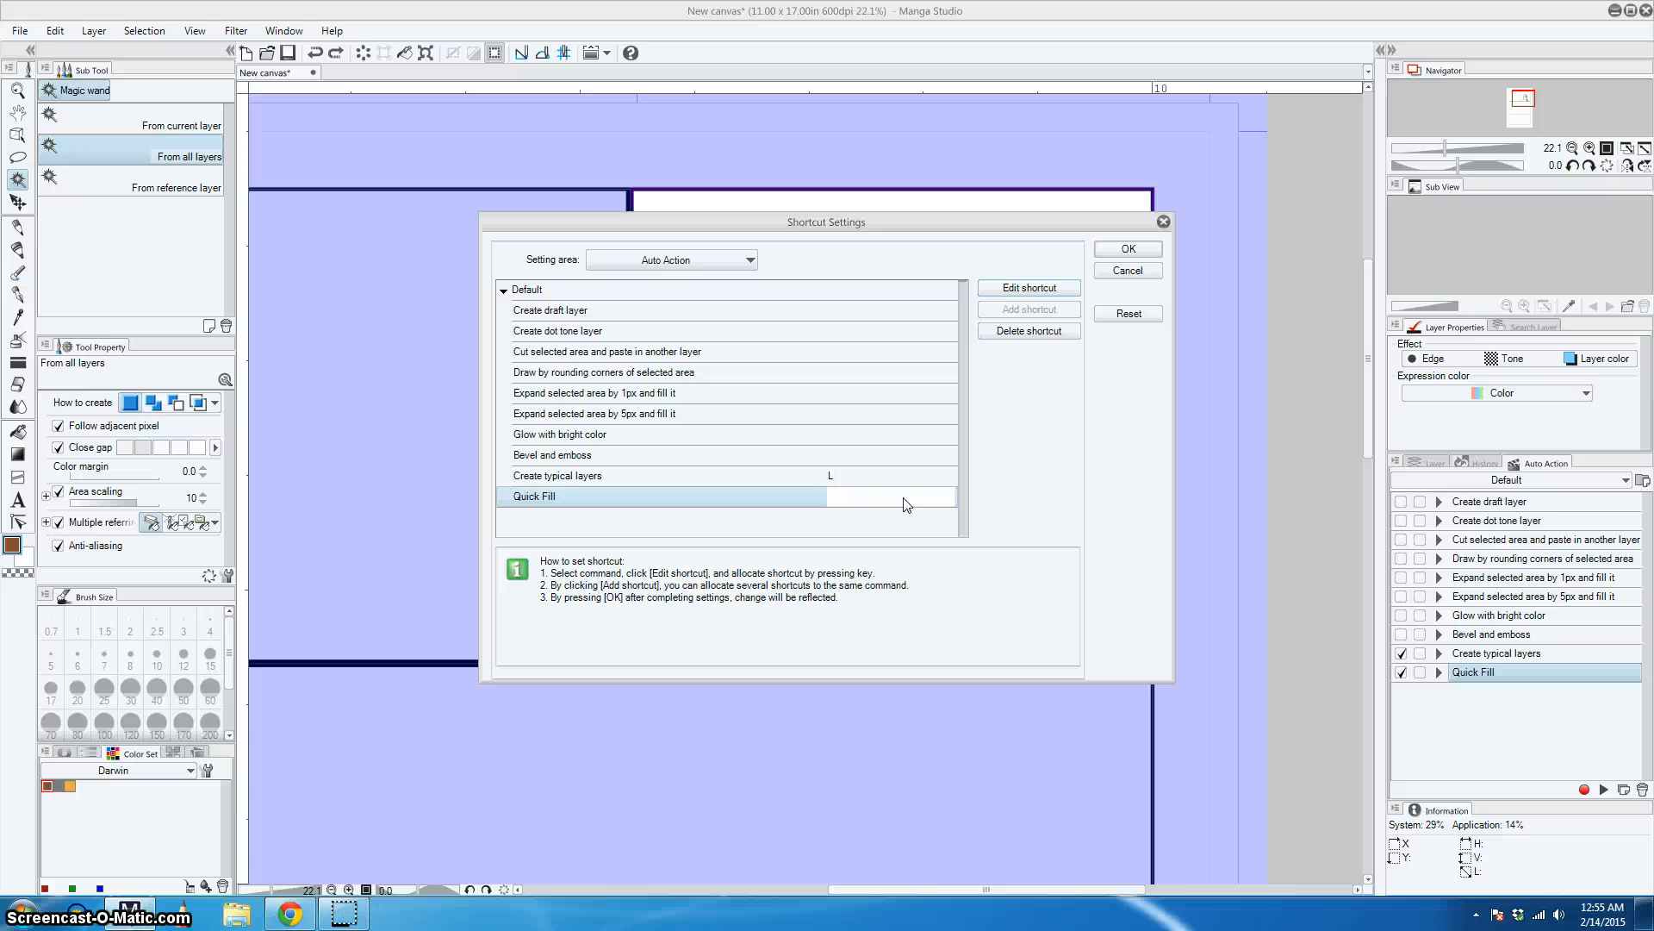
key(g)
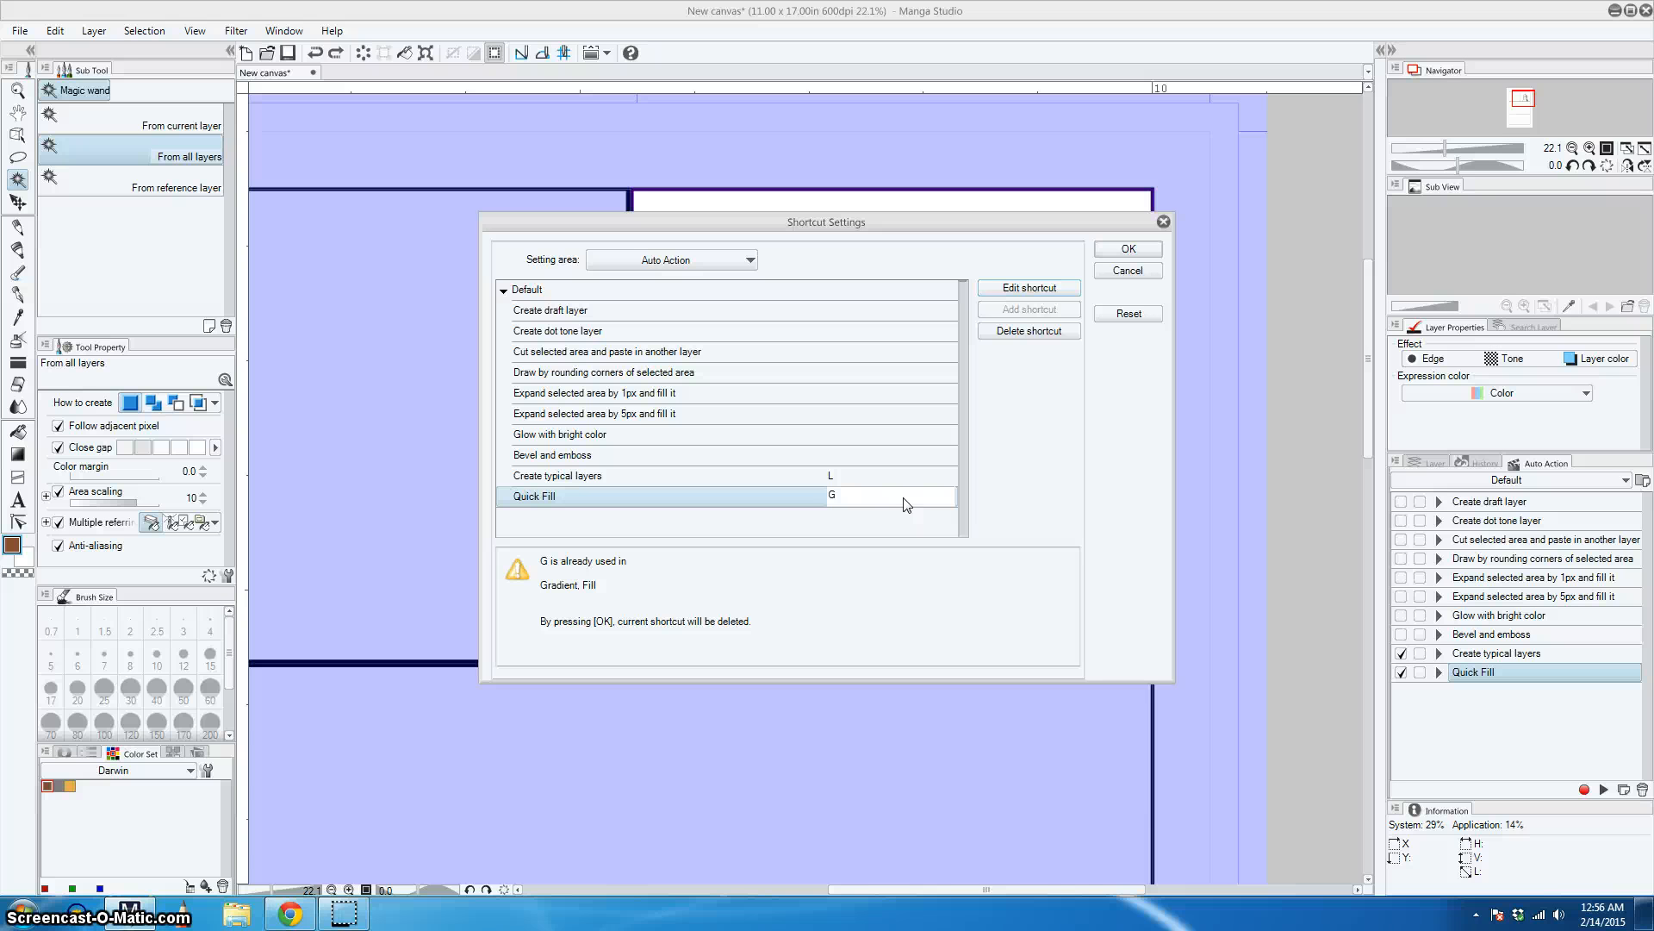
key(f)
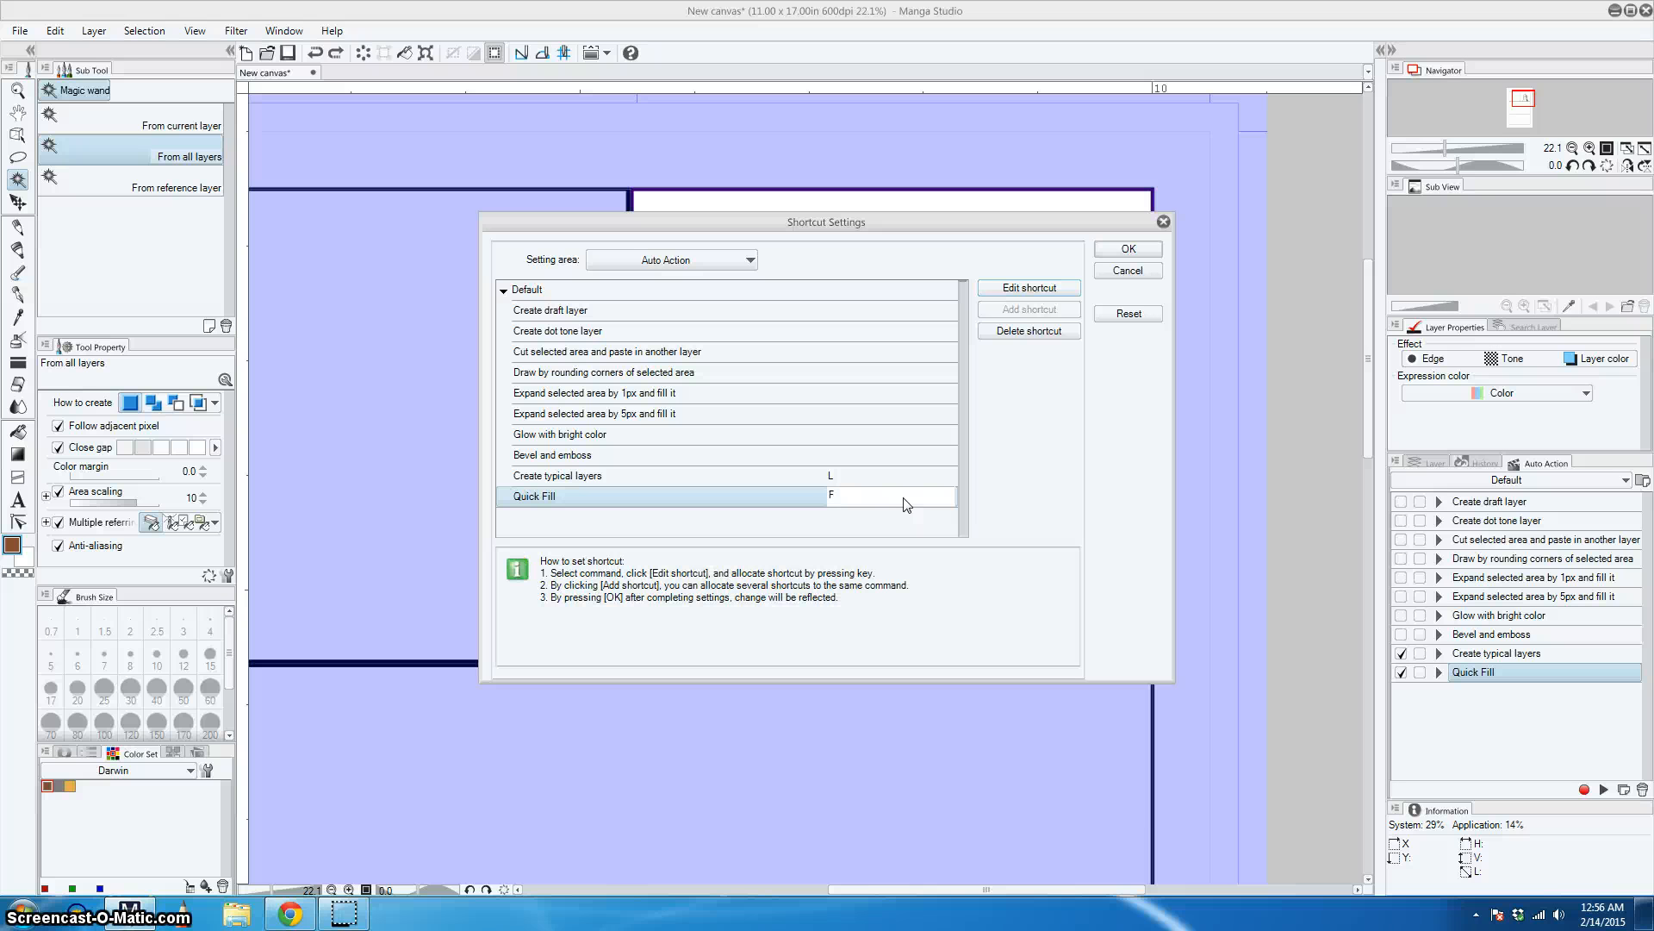
click(1137, 253)
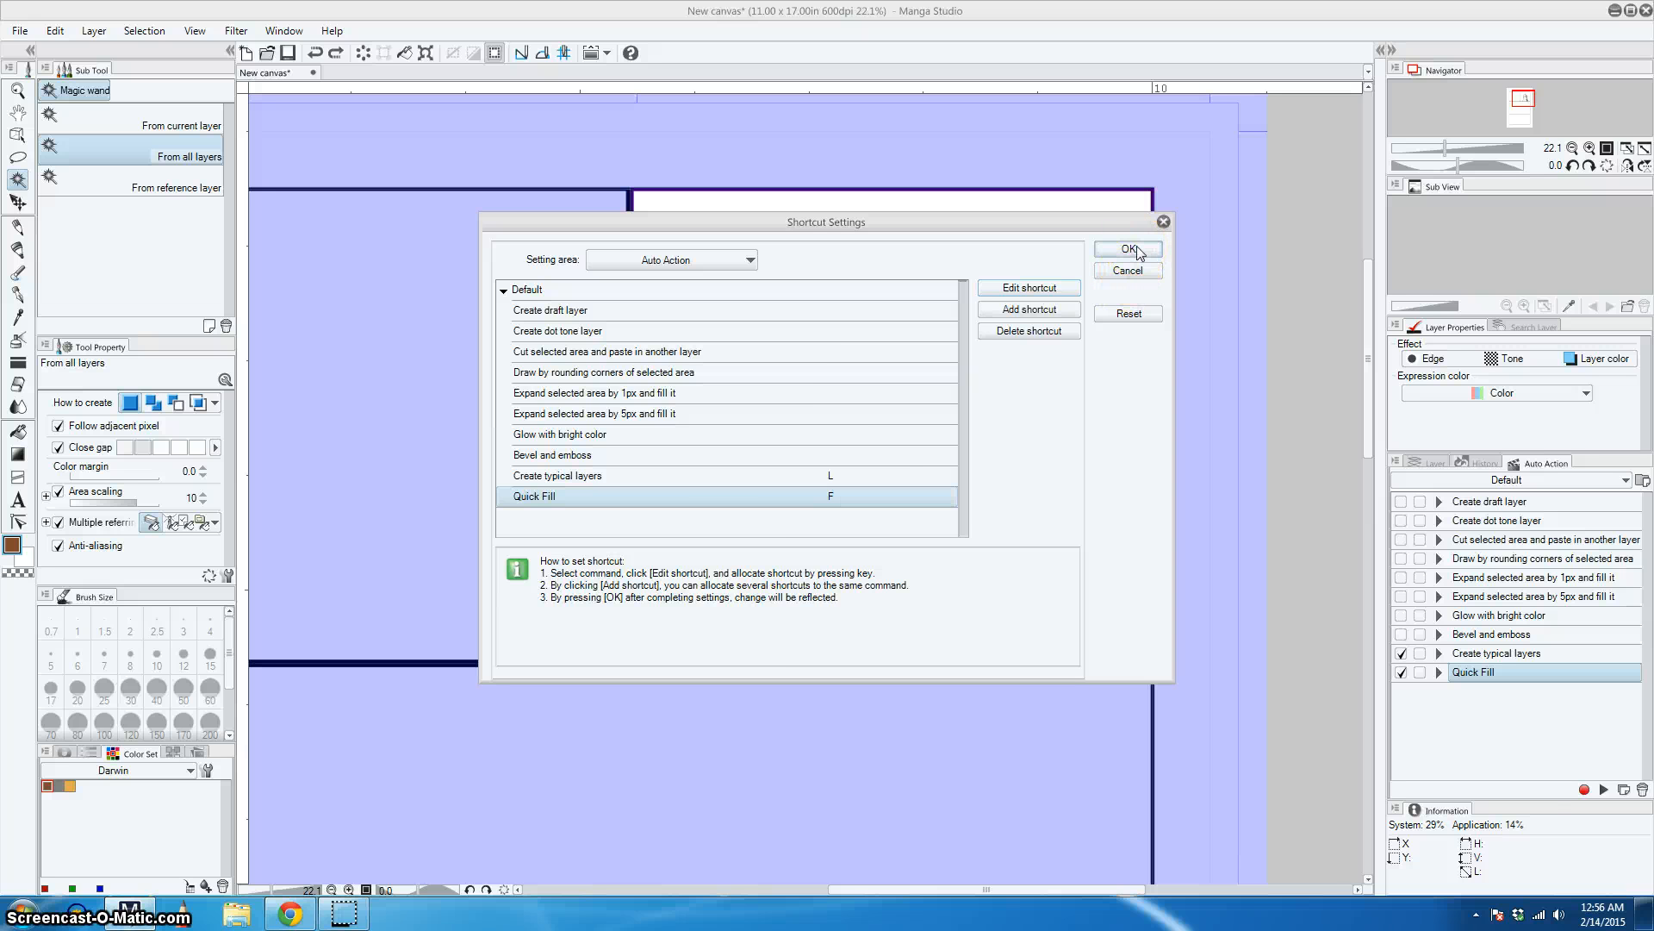
click(1138, 254)
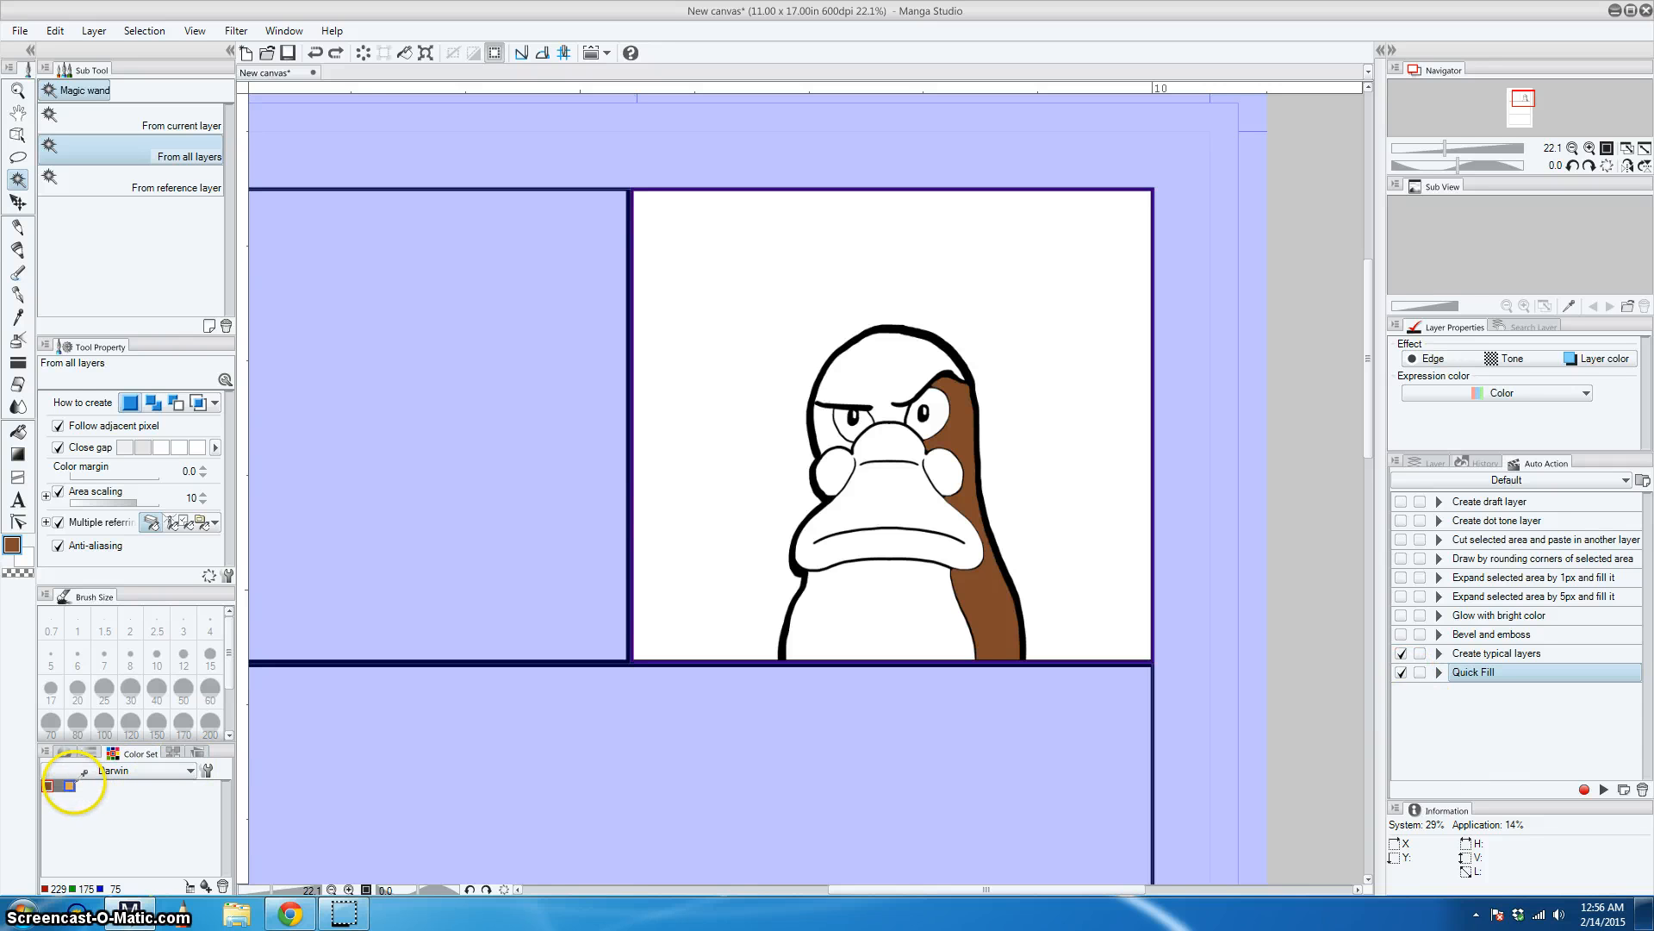
Fill the platypus's belly with orange and its bill with gray by running Quick Fill on each magic wand selection
click(70, 786)
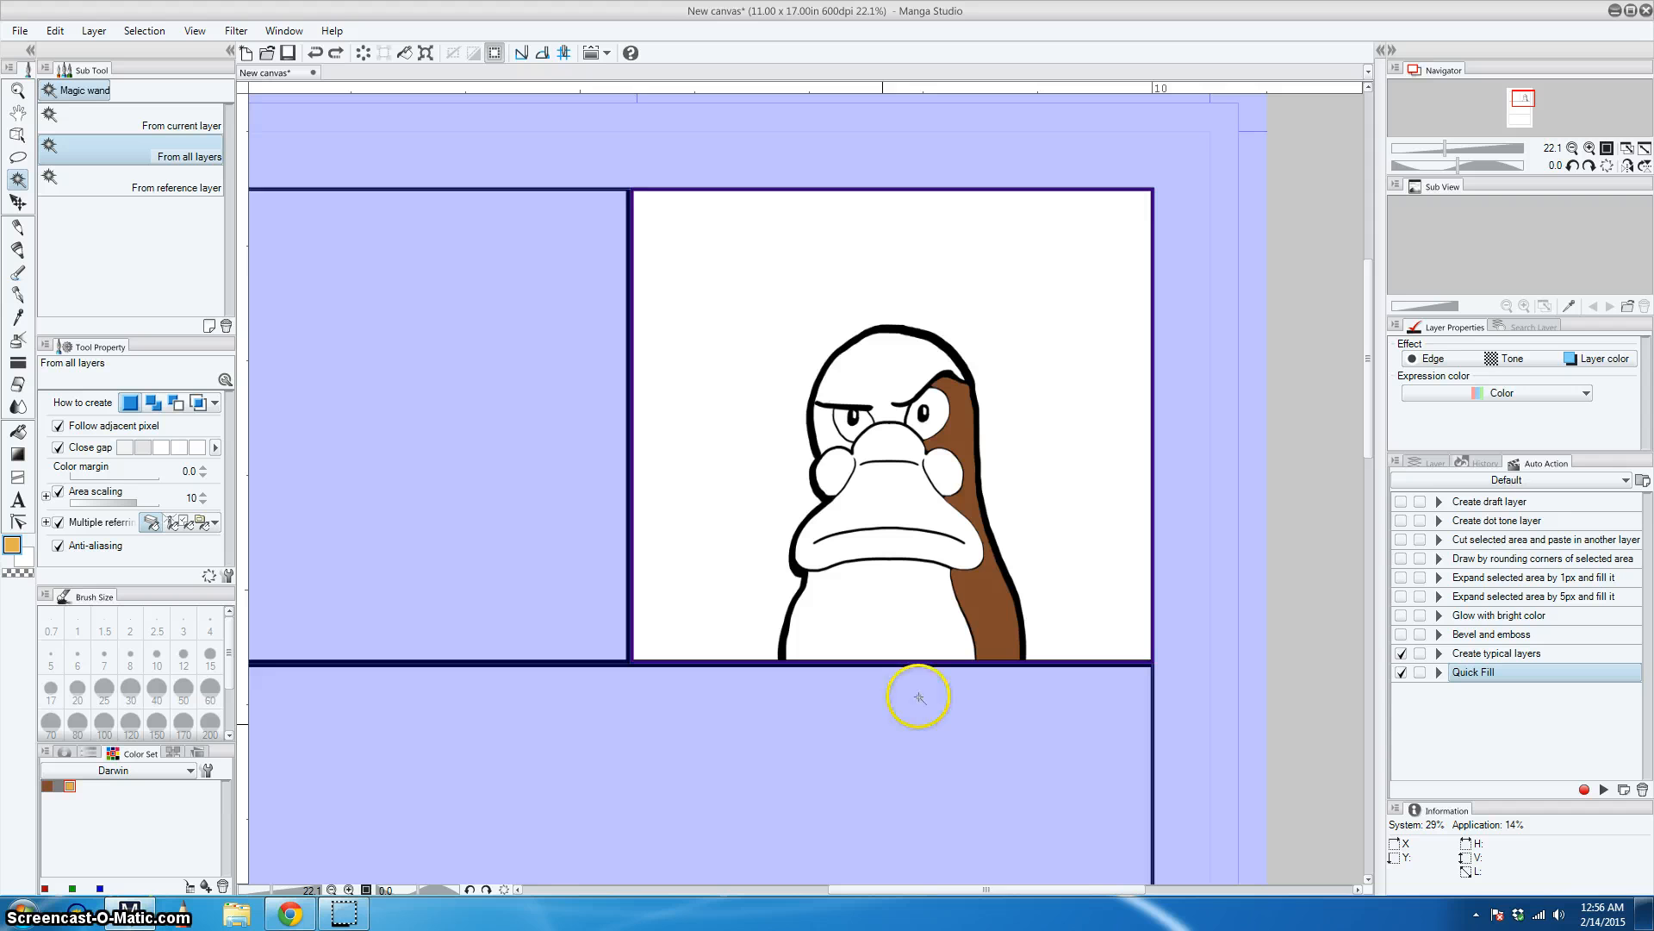
click(886, 618)
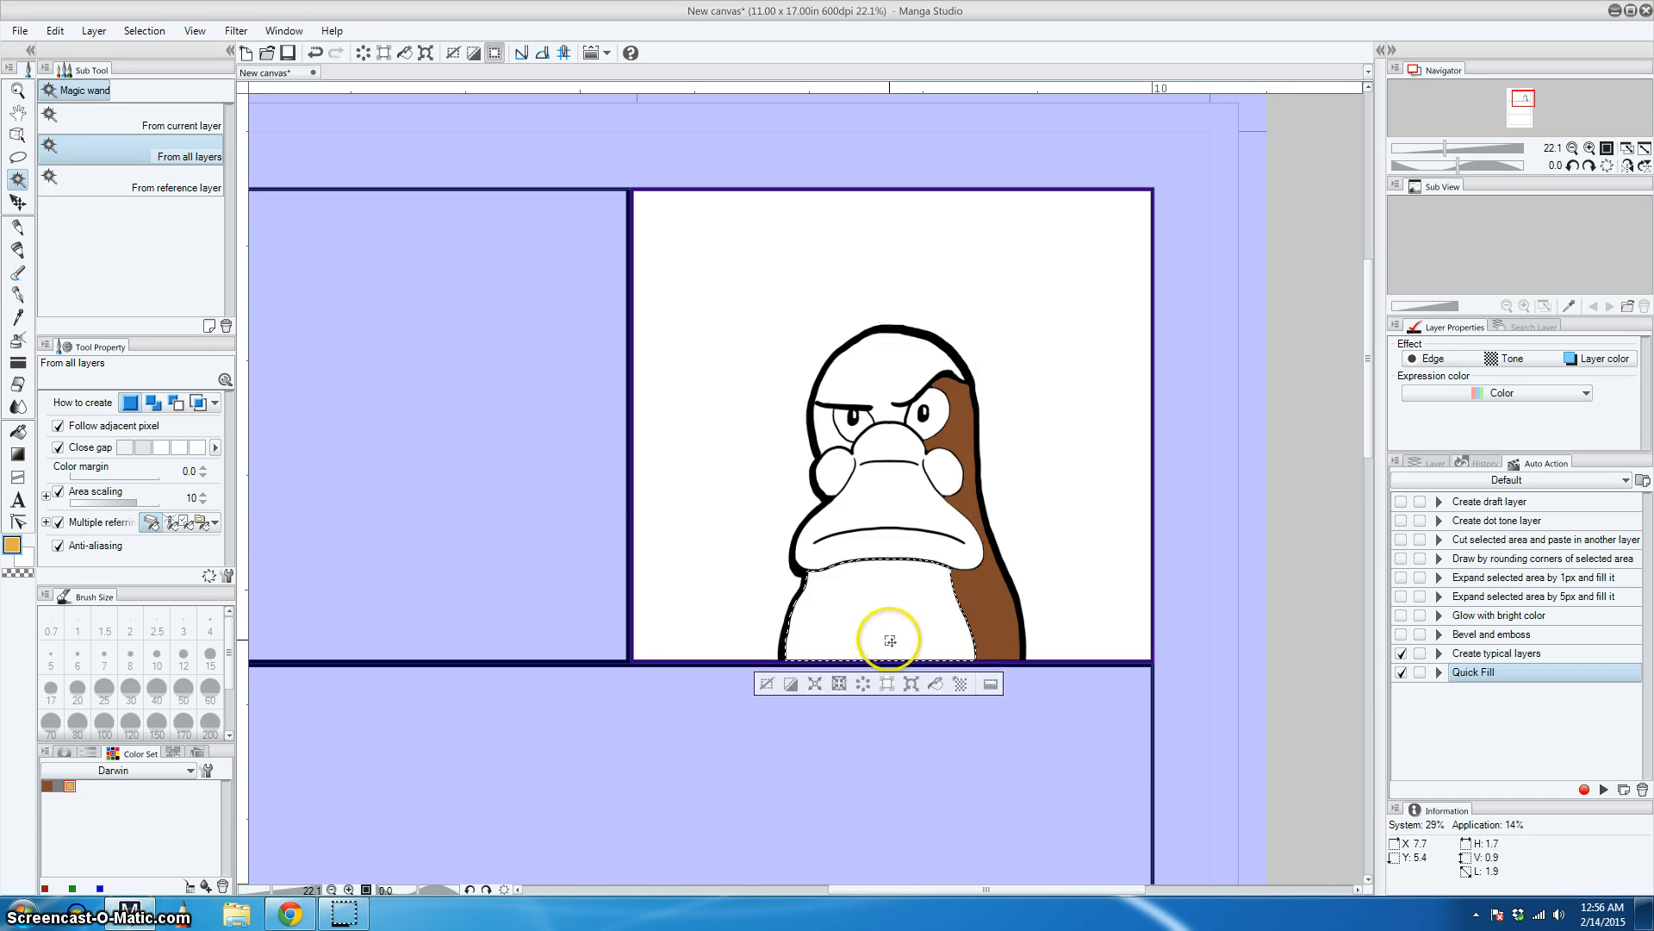
key(alt+BackSpace)
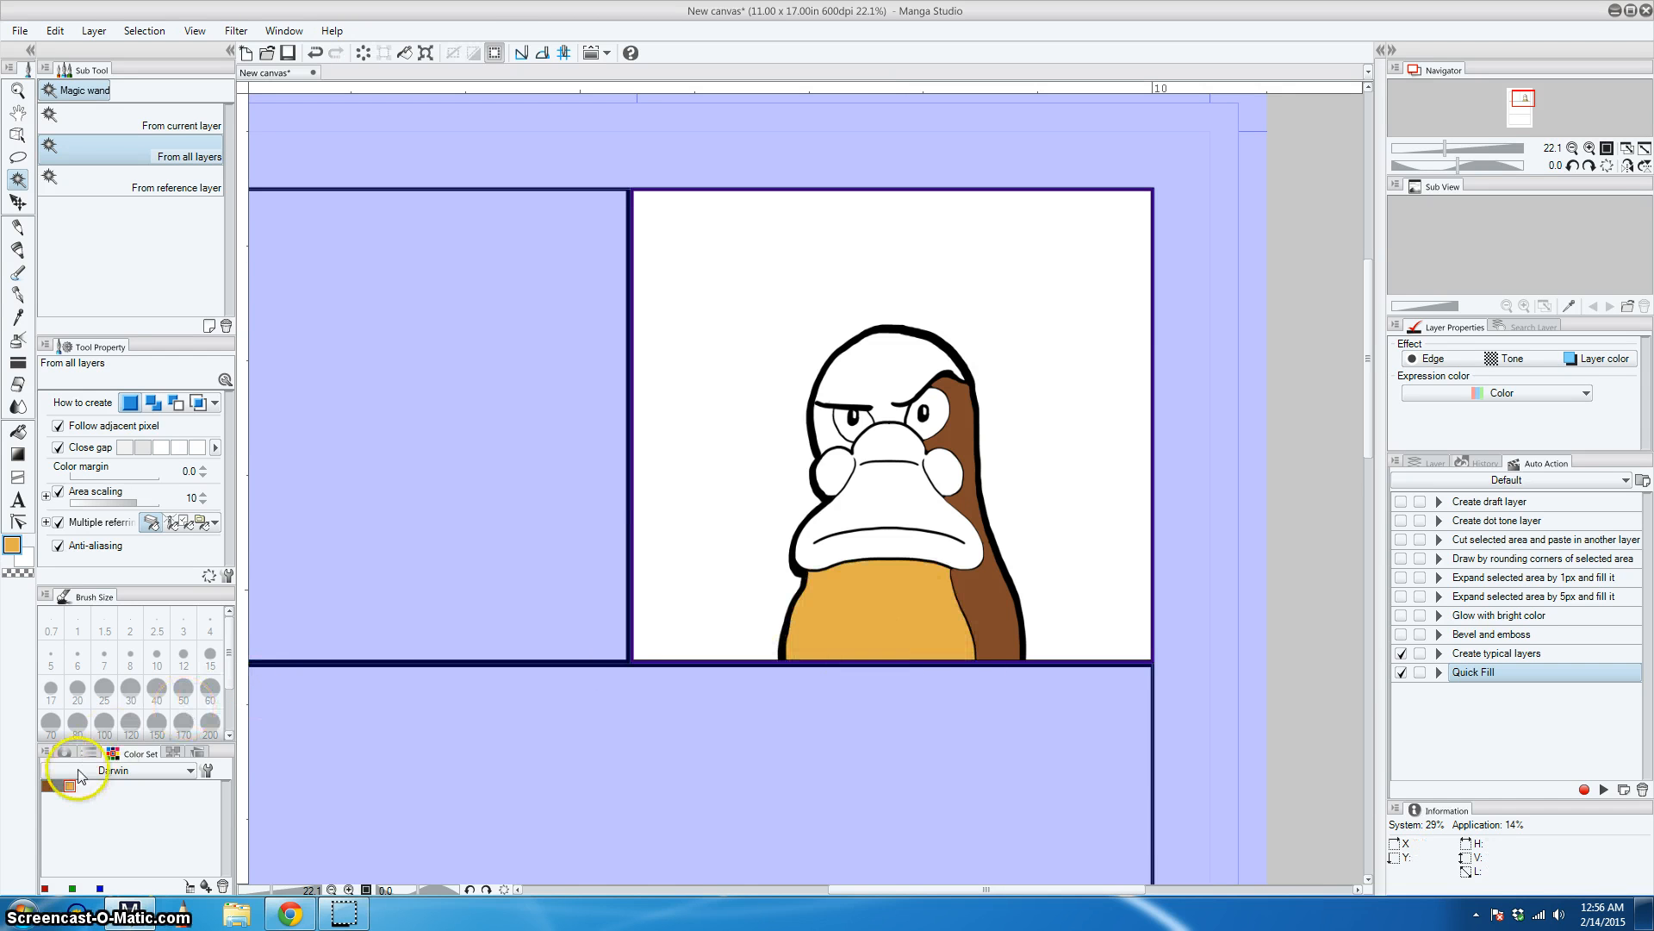
click(58, 786)
click(909, 503)
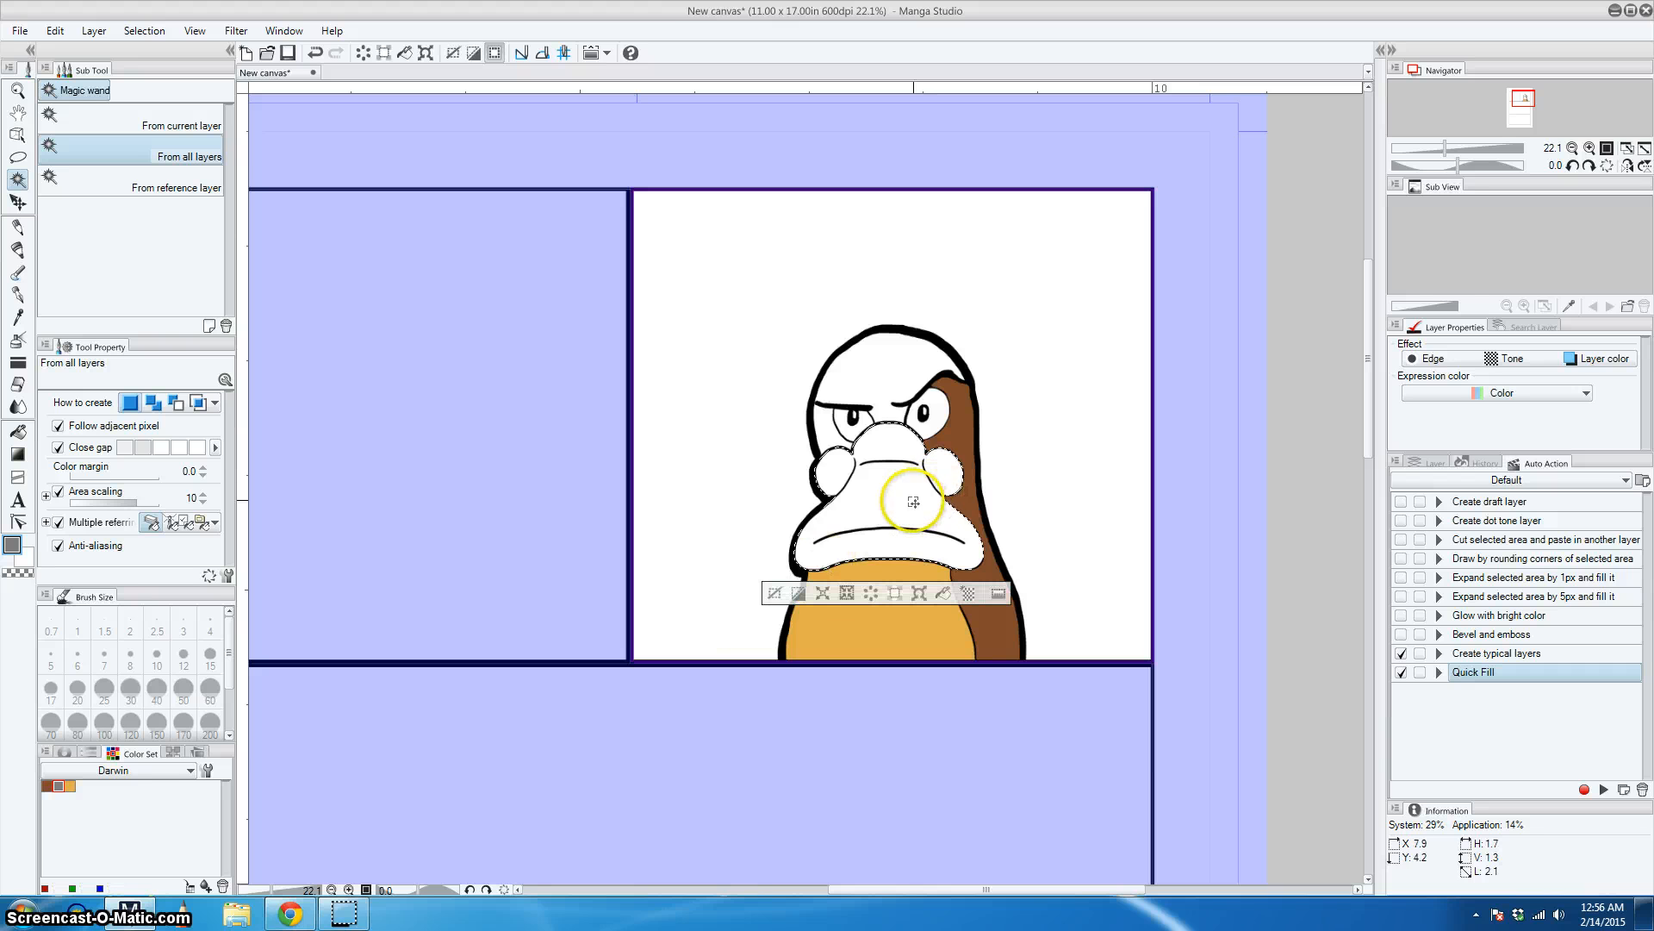
key(alt+BackSpace)
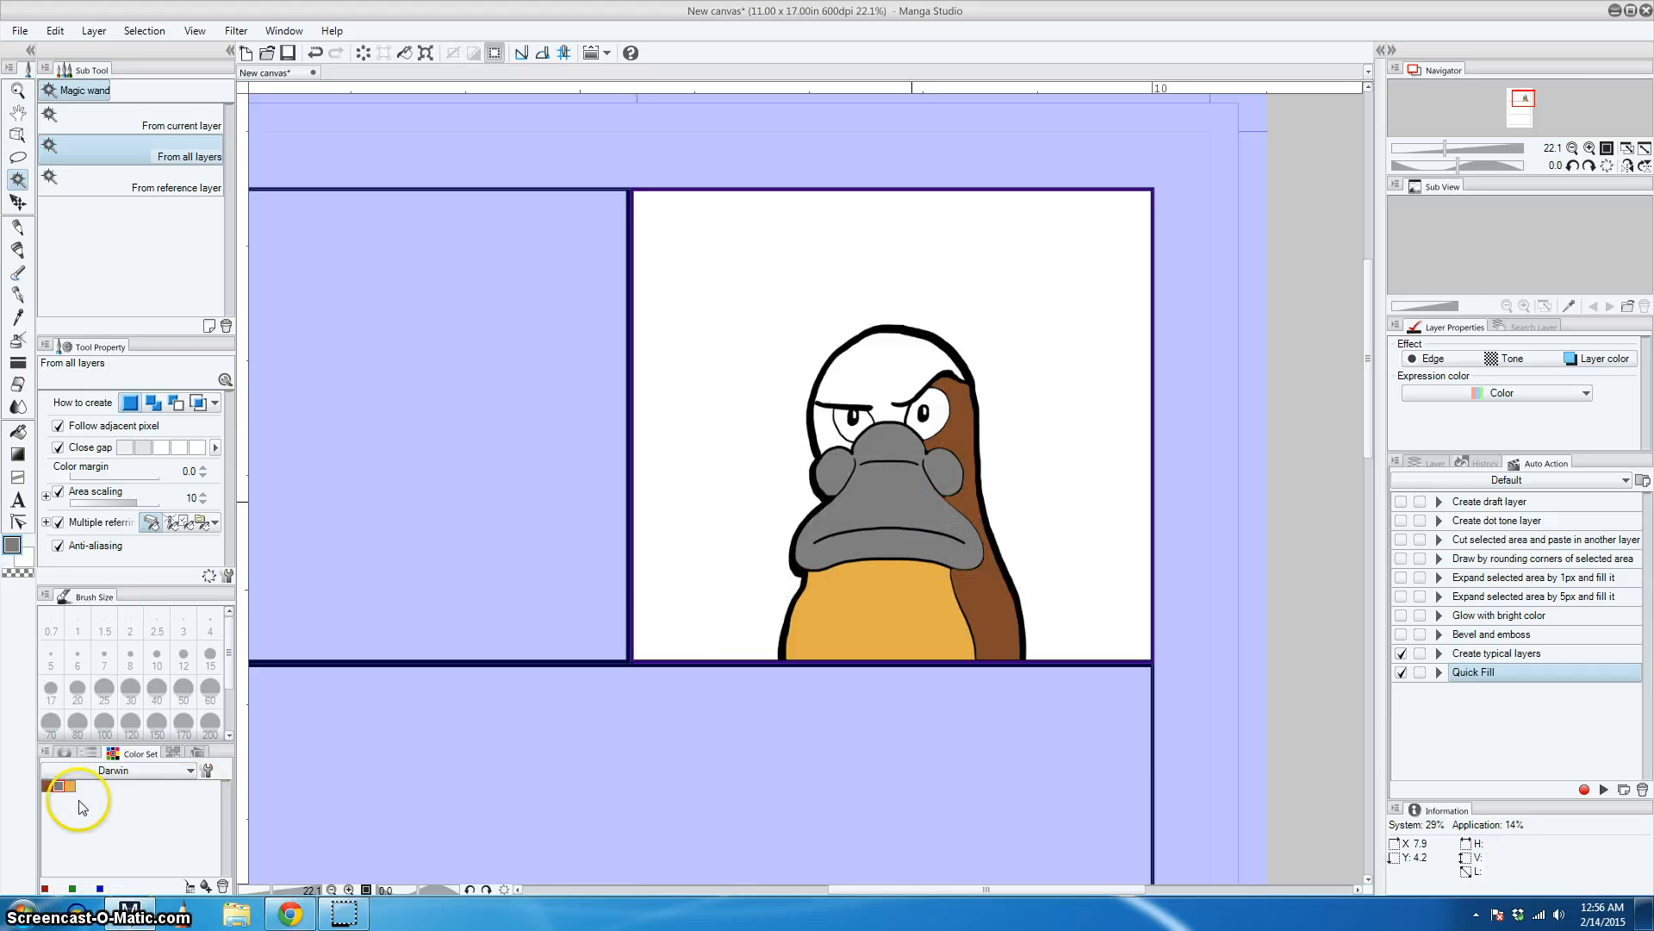
Fill the top of the platypus's head and the small face area beside its eye with brown using Quick Fill
click(48, 785)
click(905, 384)
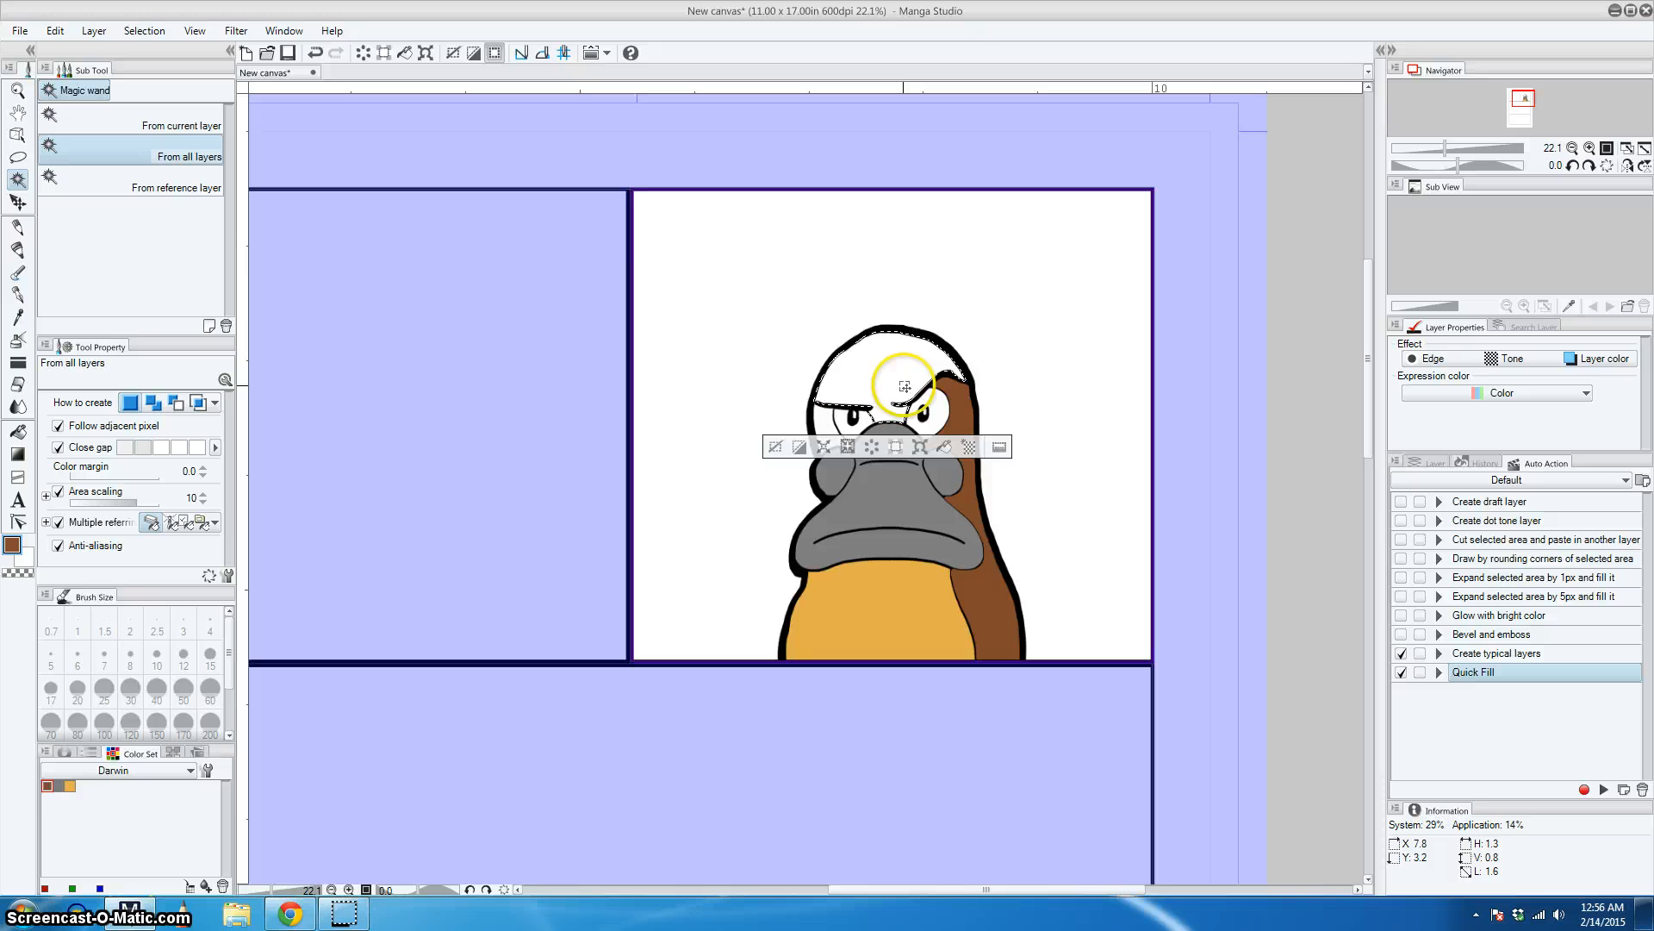
key(alt+BackSpace)
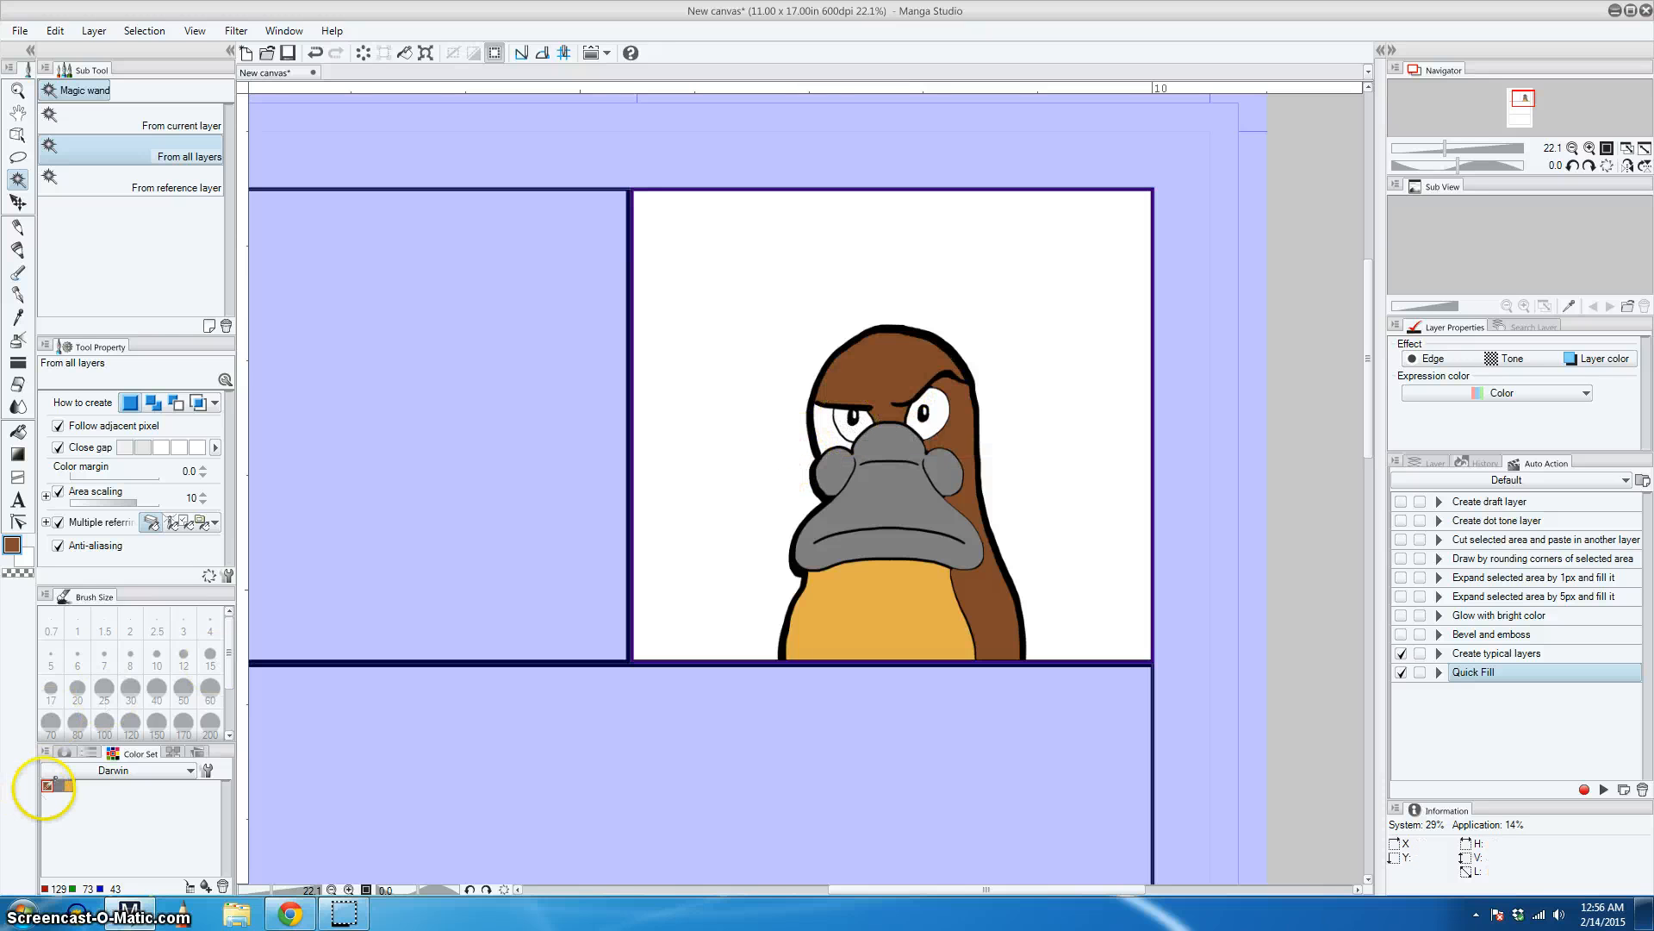
click(834, 431)
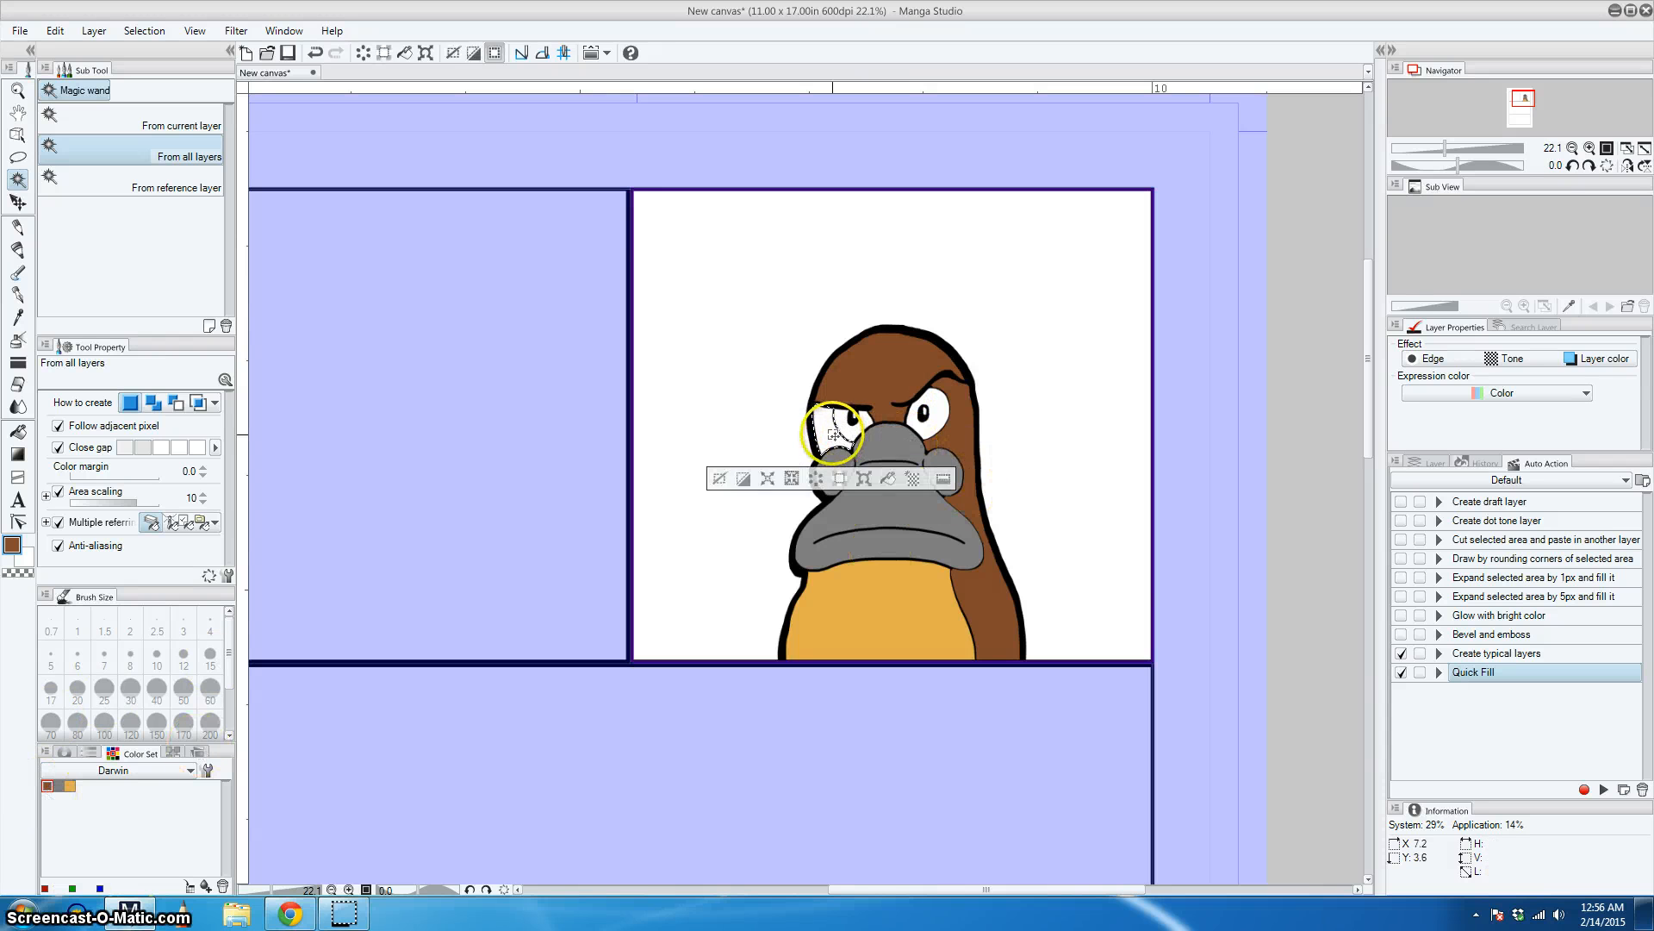
key(alt+BackSpace)
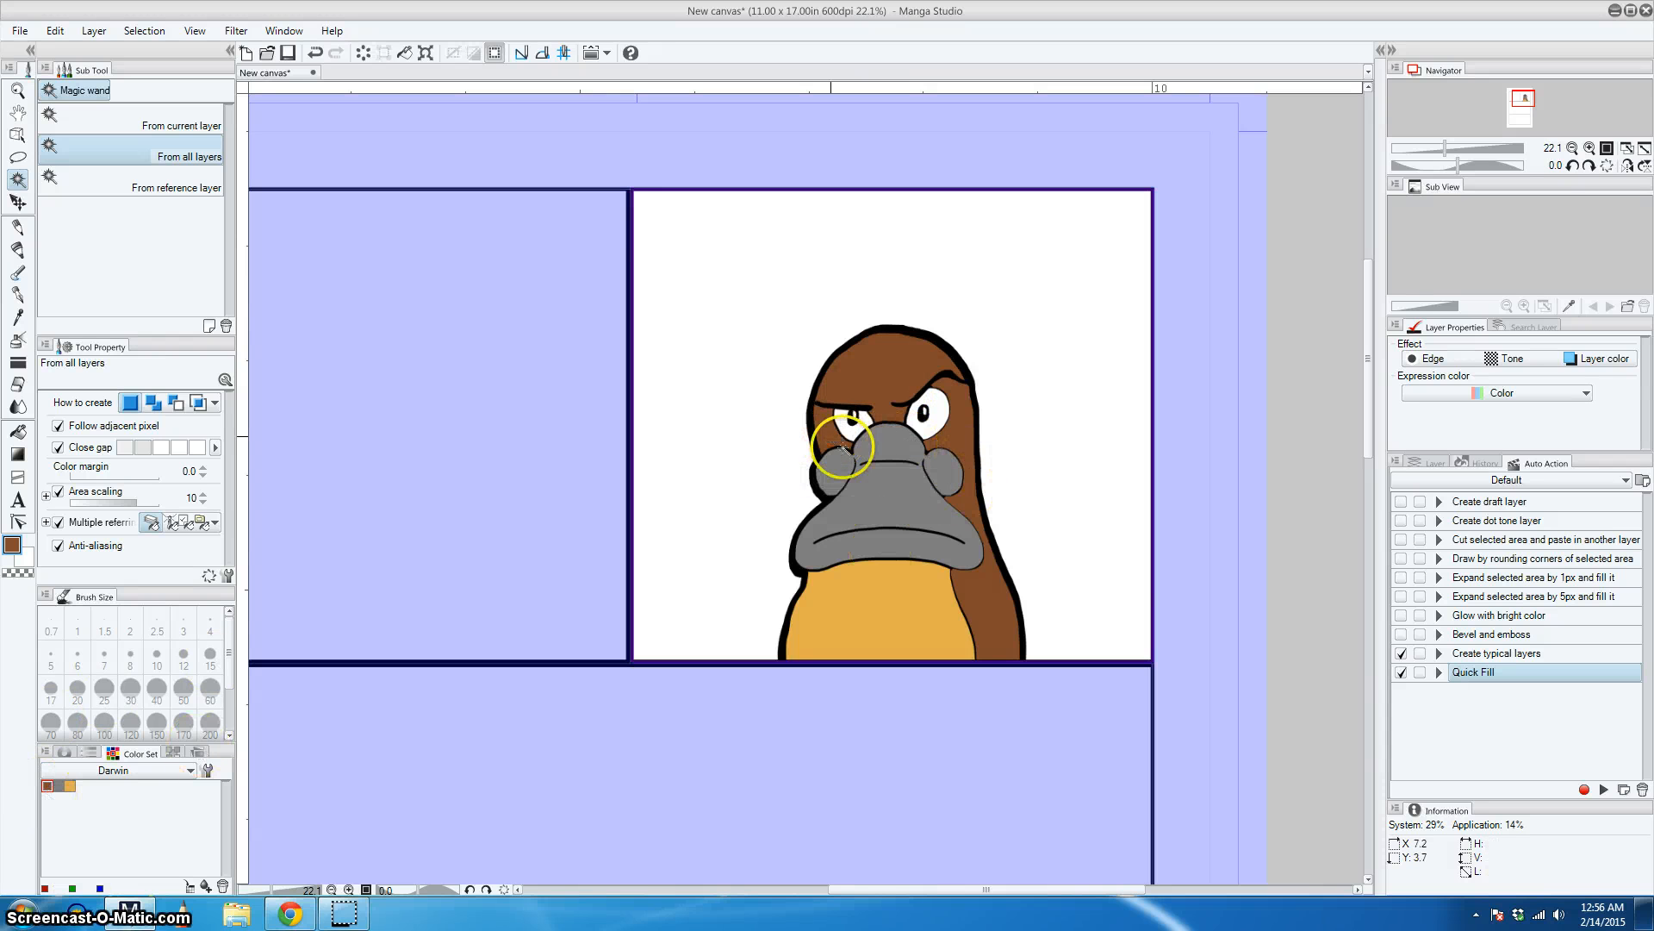
click(909, 545)
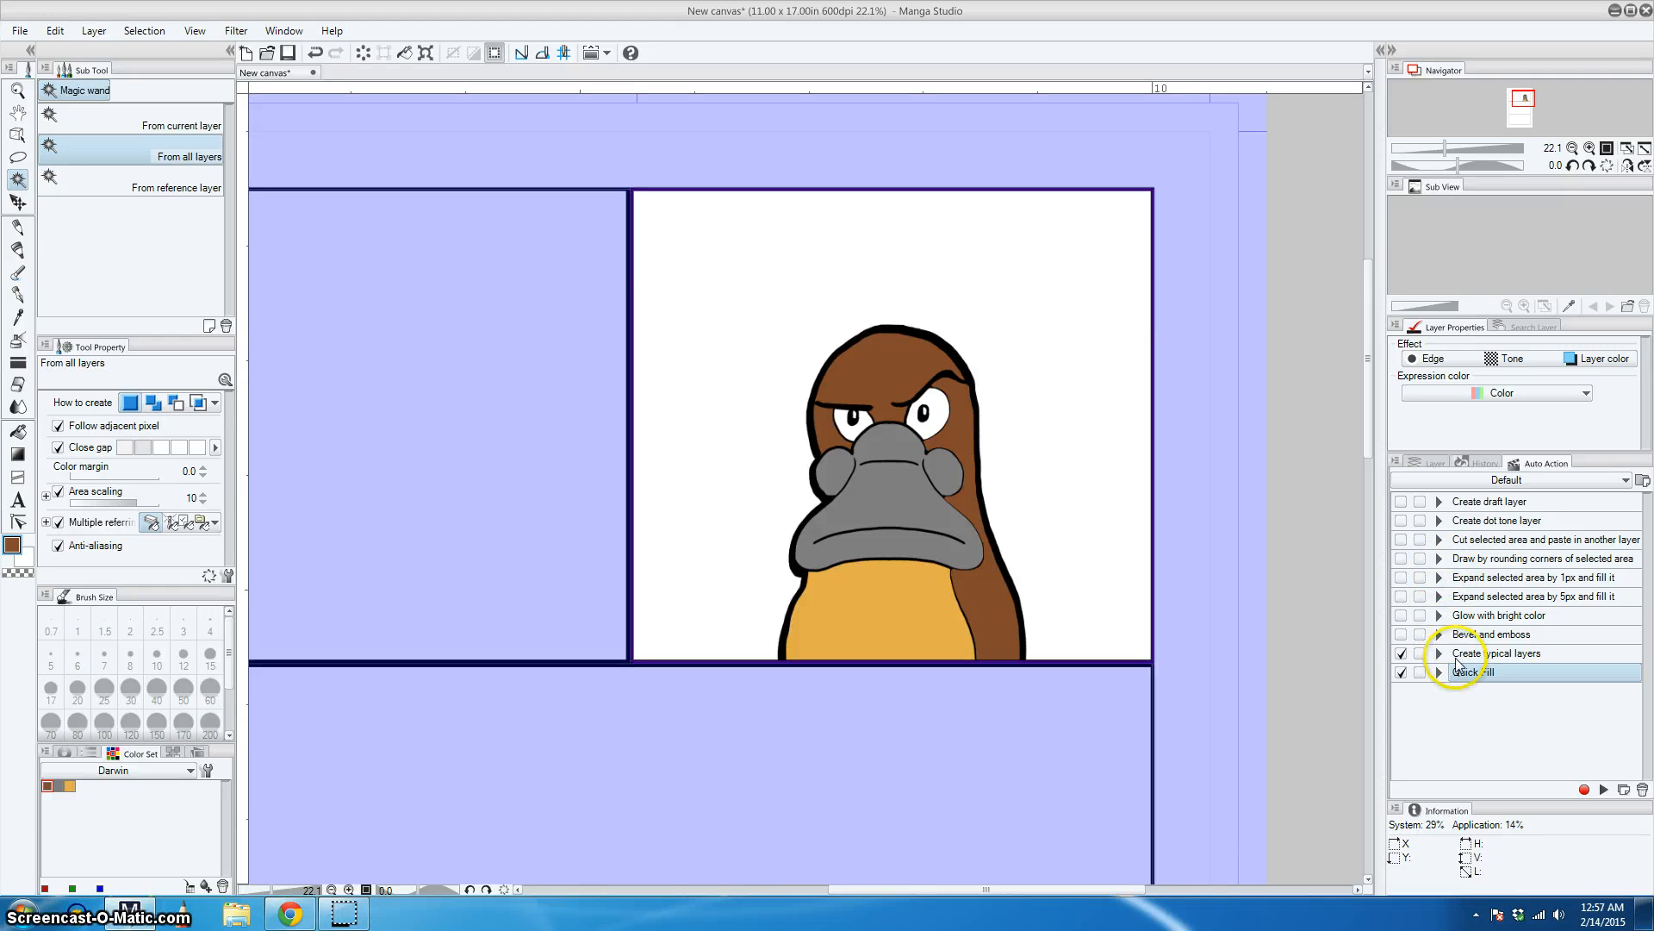
Examine the contents of the Frame 2 and Frame 3 folders in the layer list, leaving Frame 2 collapsed
click(1418, 459)
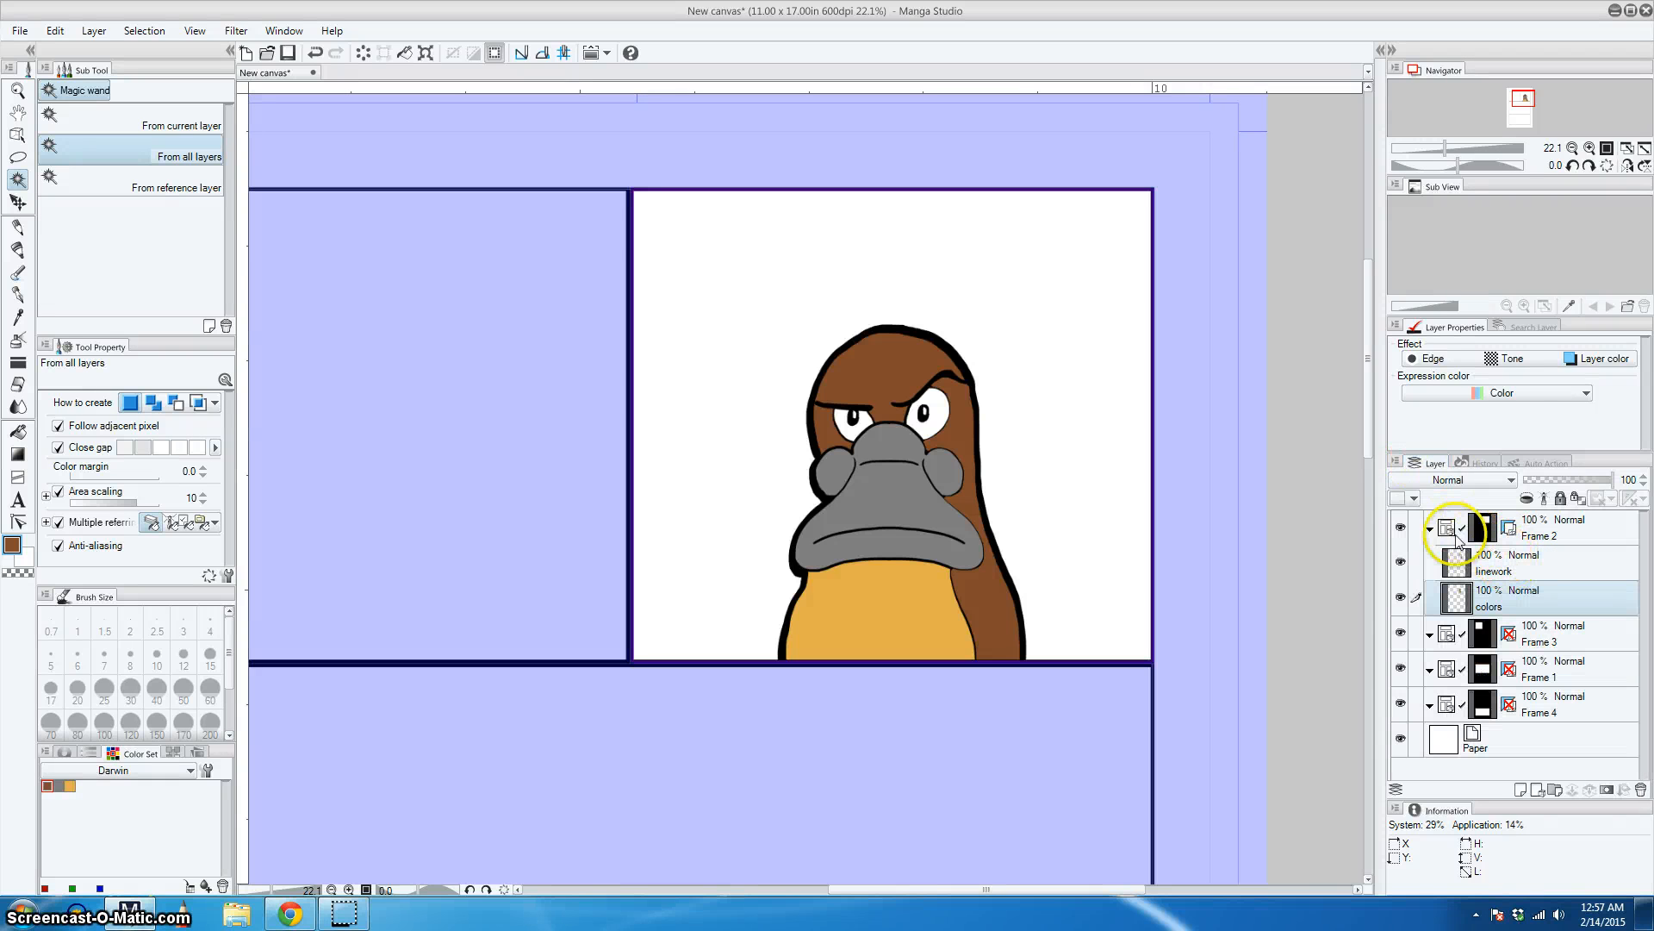
click(1431, 528)
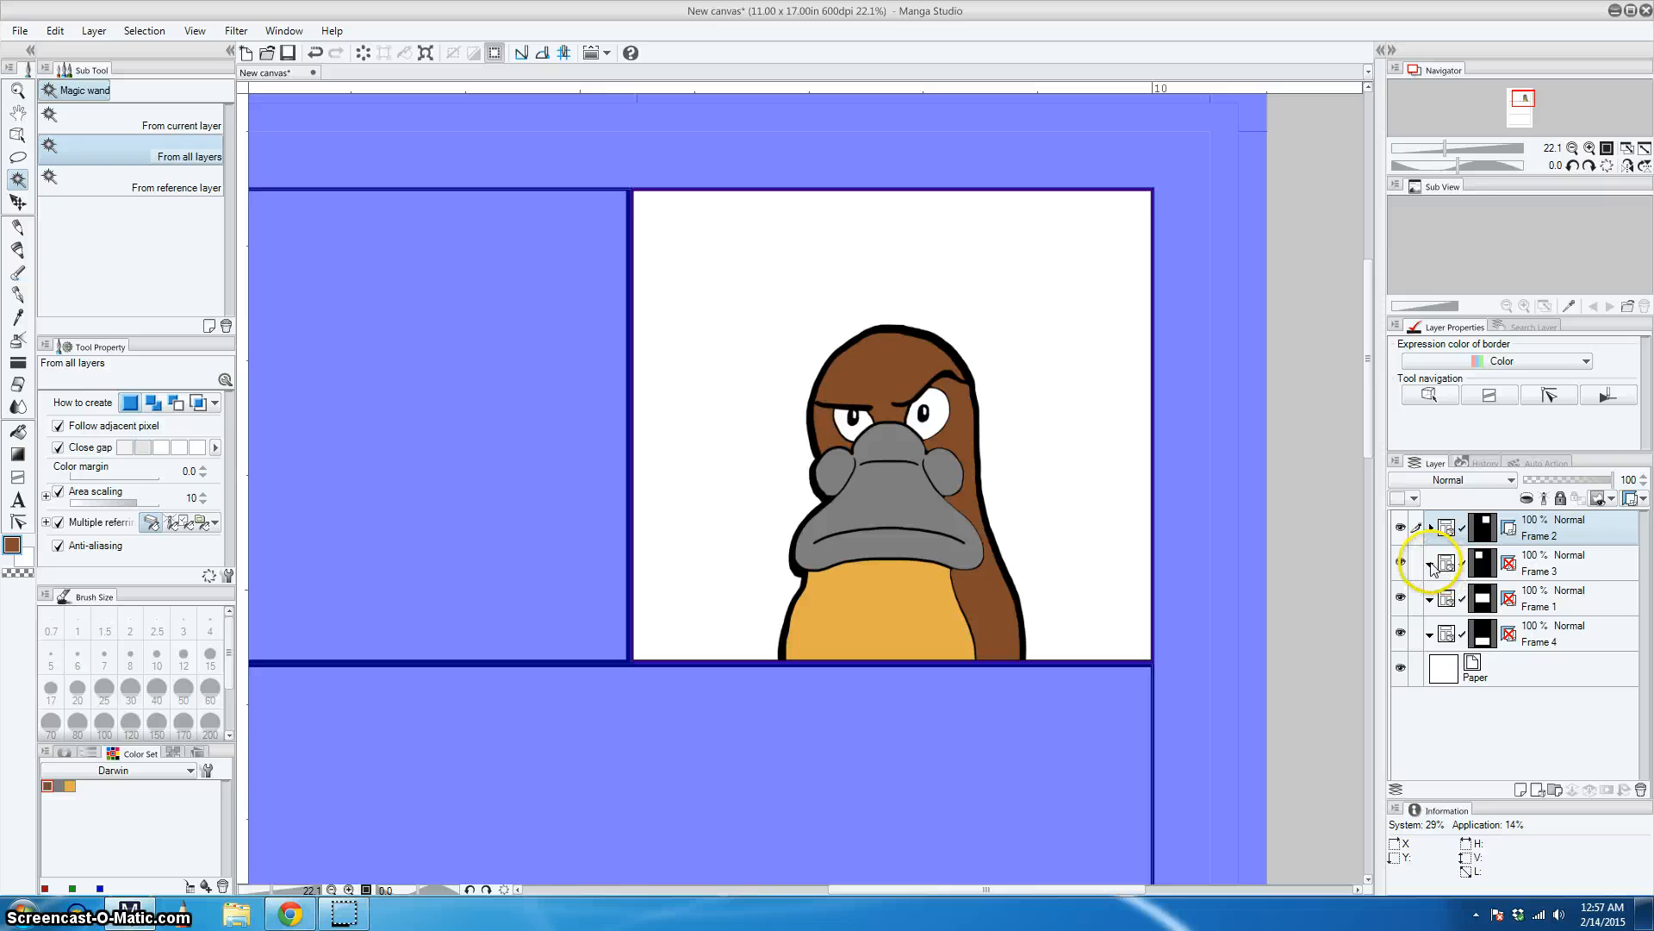
click(1539, 575)
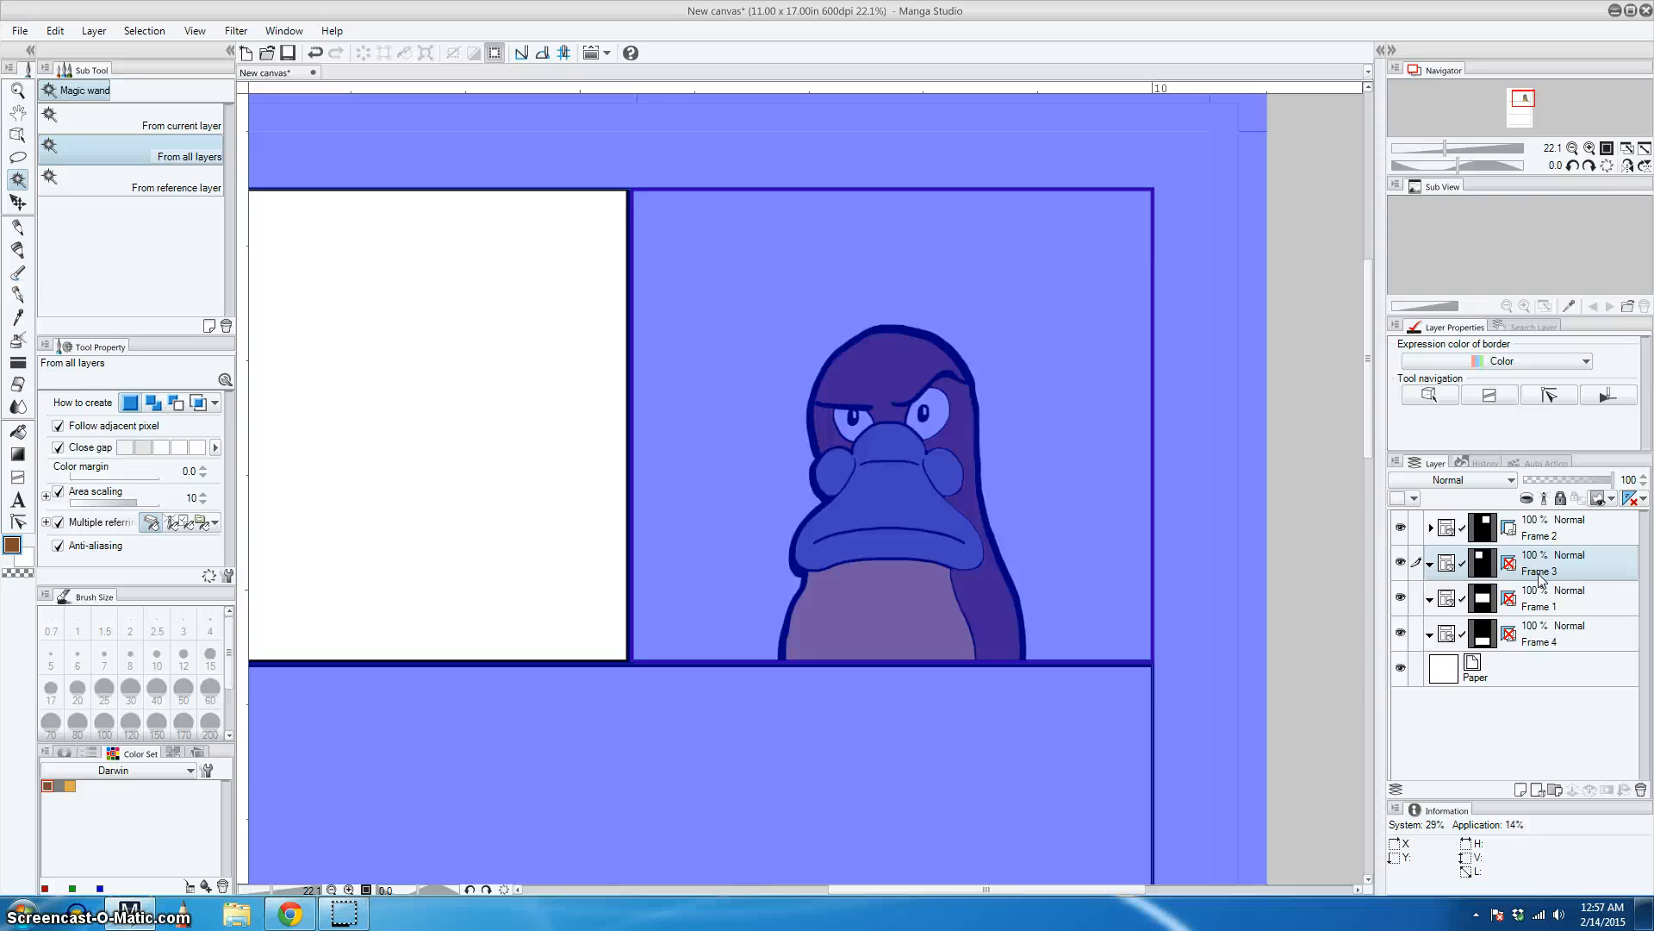
click(1435, 565)
click(1431, 563)
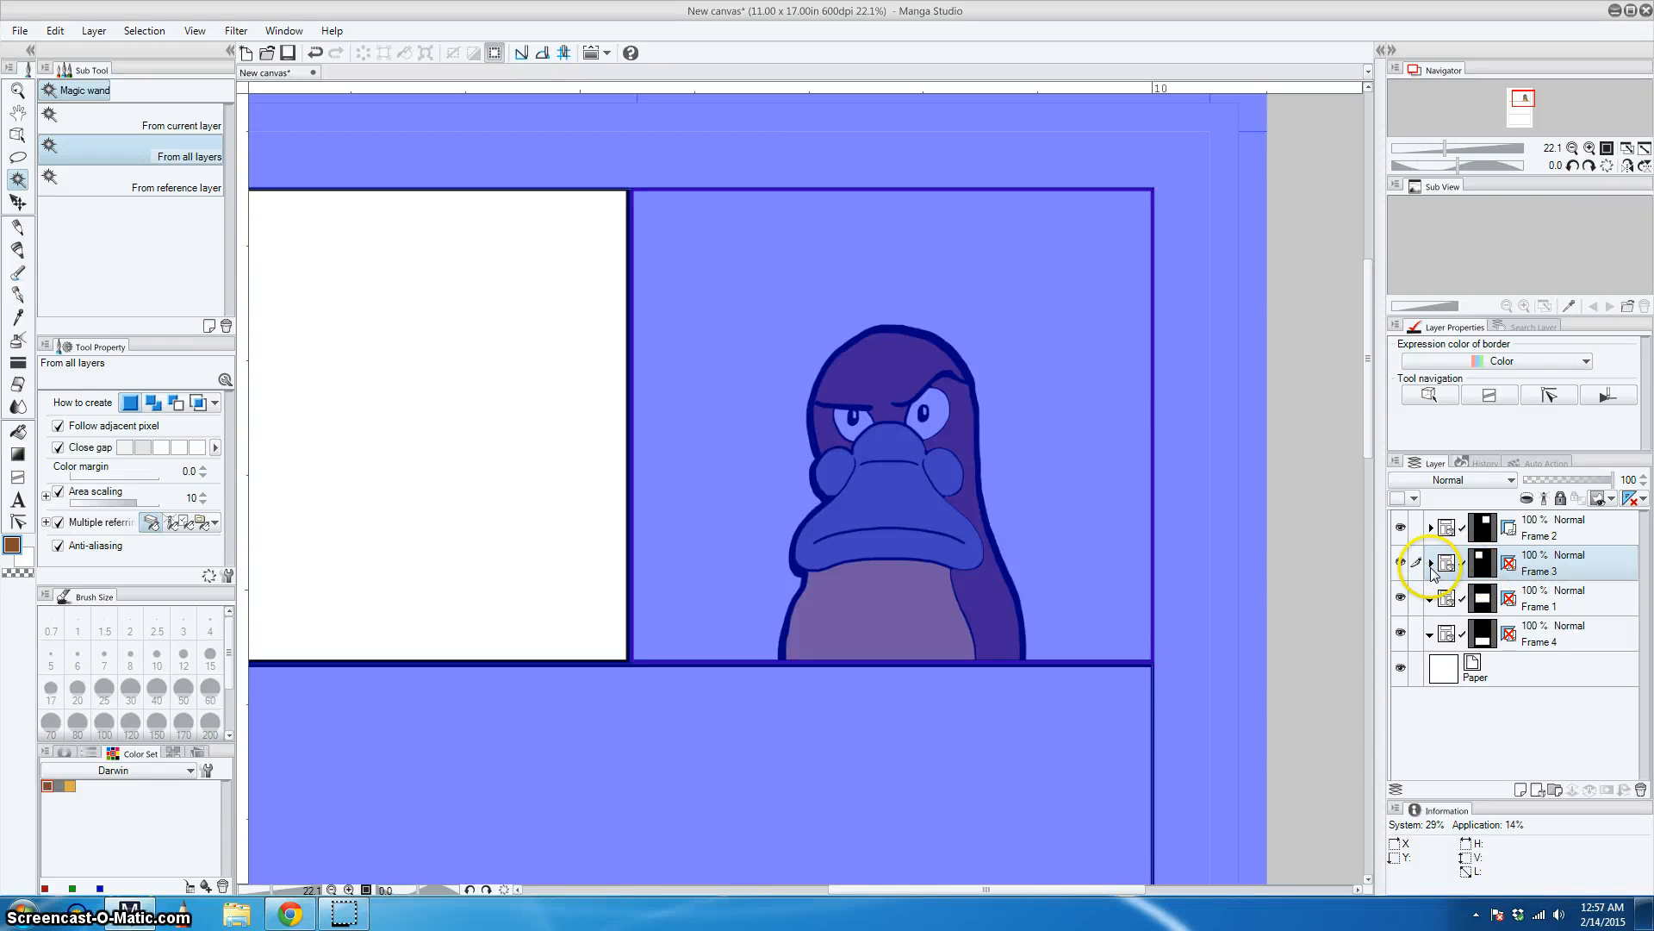
click(1431, 563)
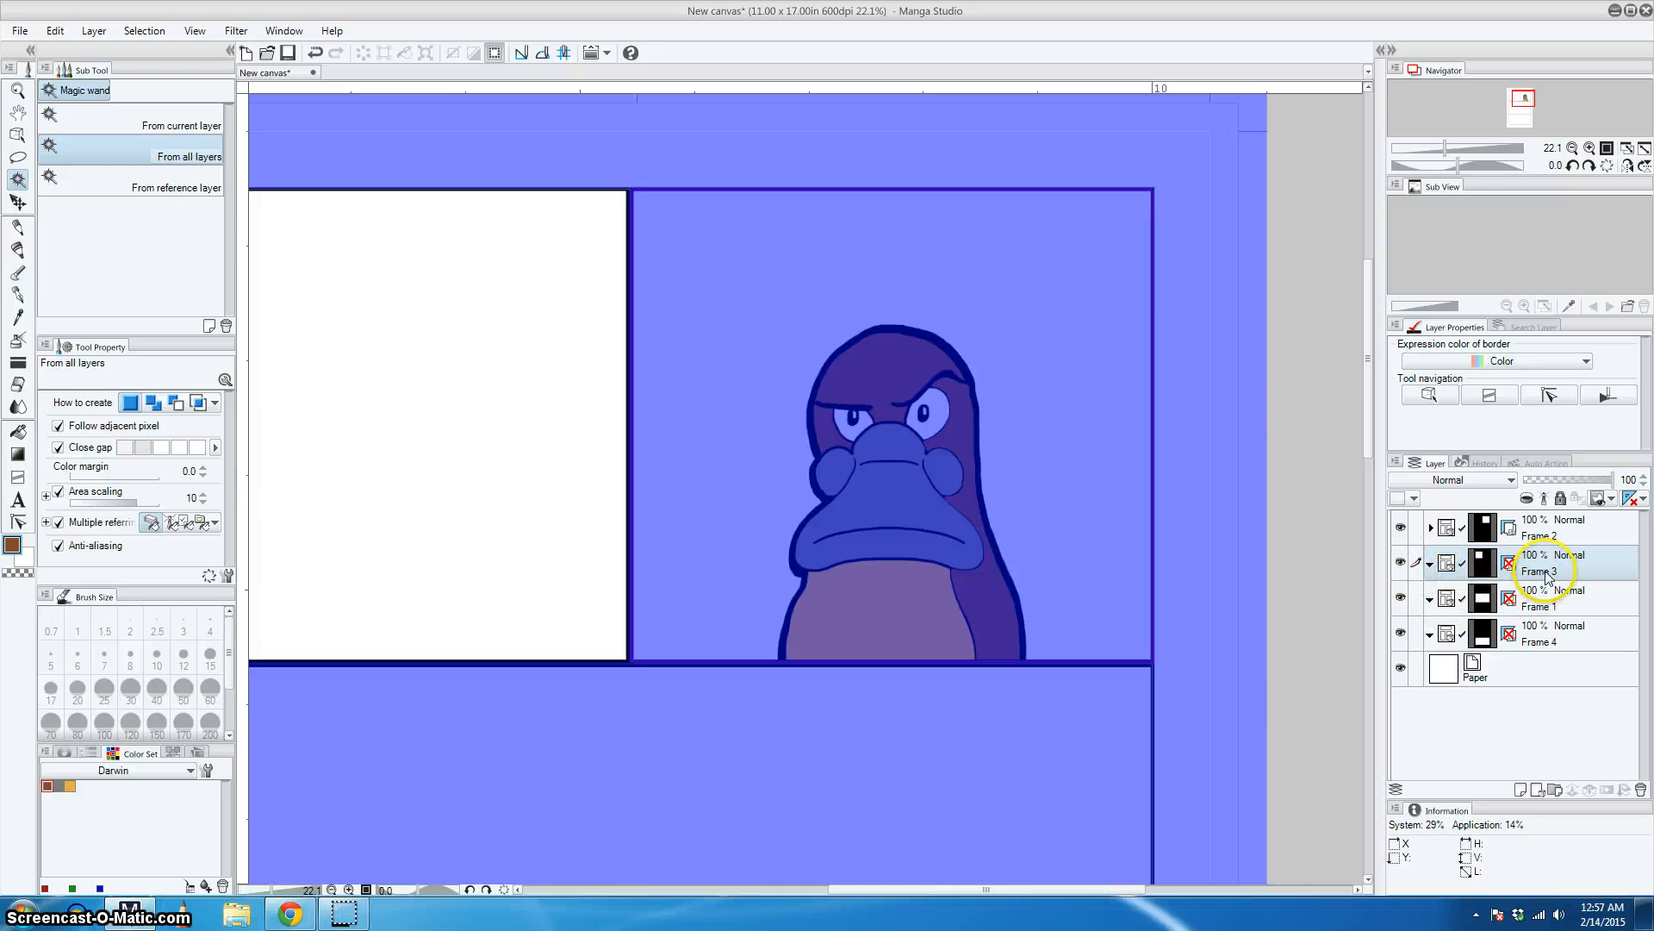
click(1444, 529)
click(1432, 528)
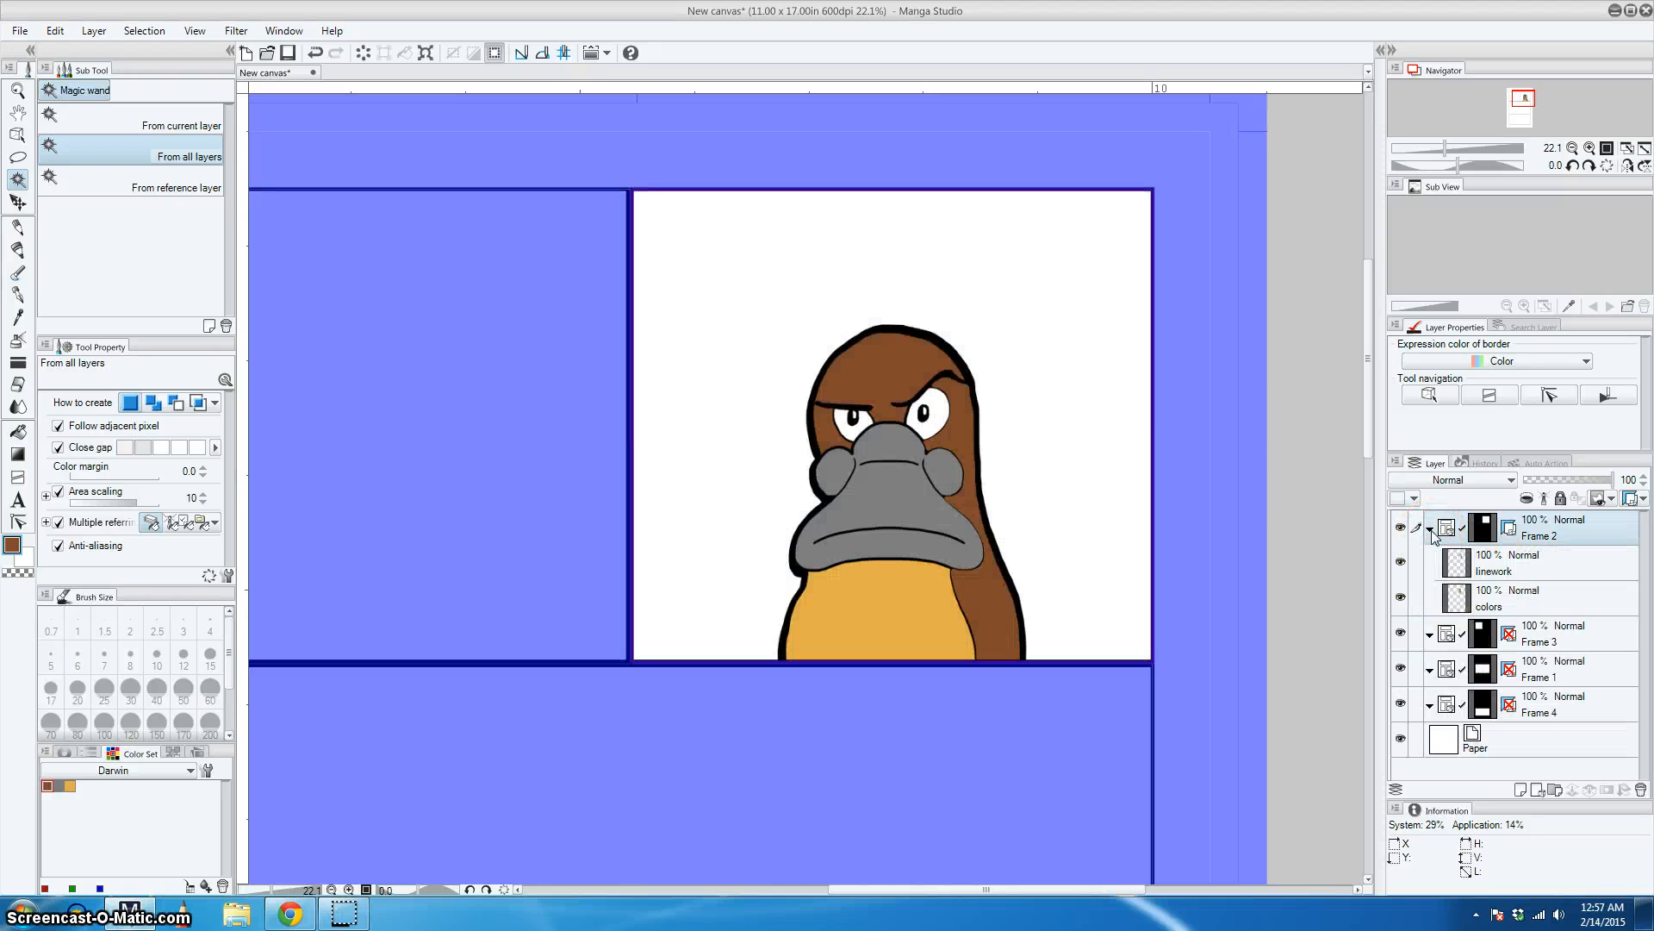
click(1431, 528)
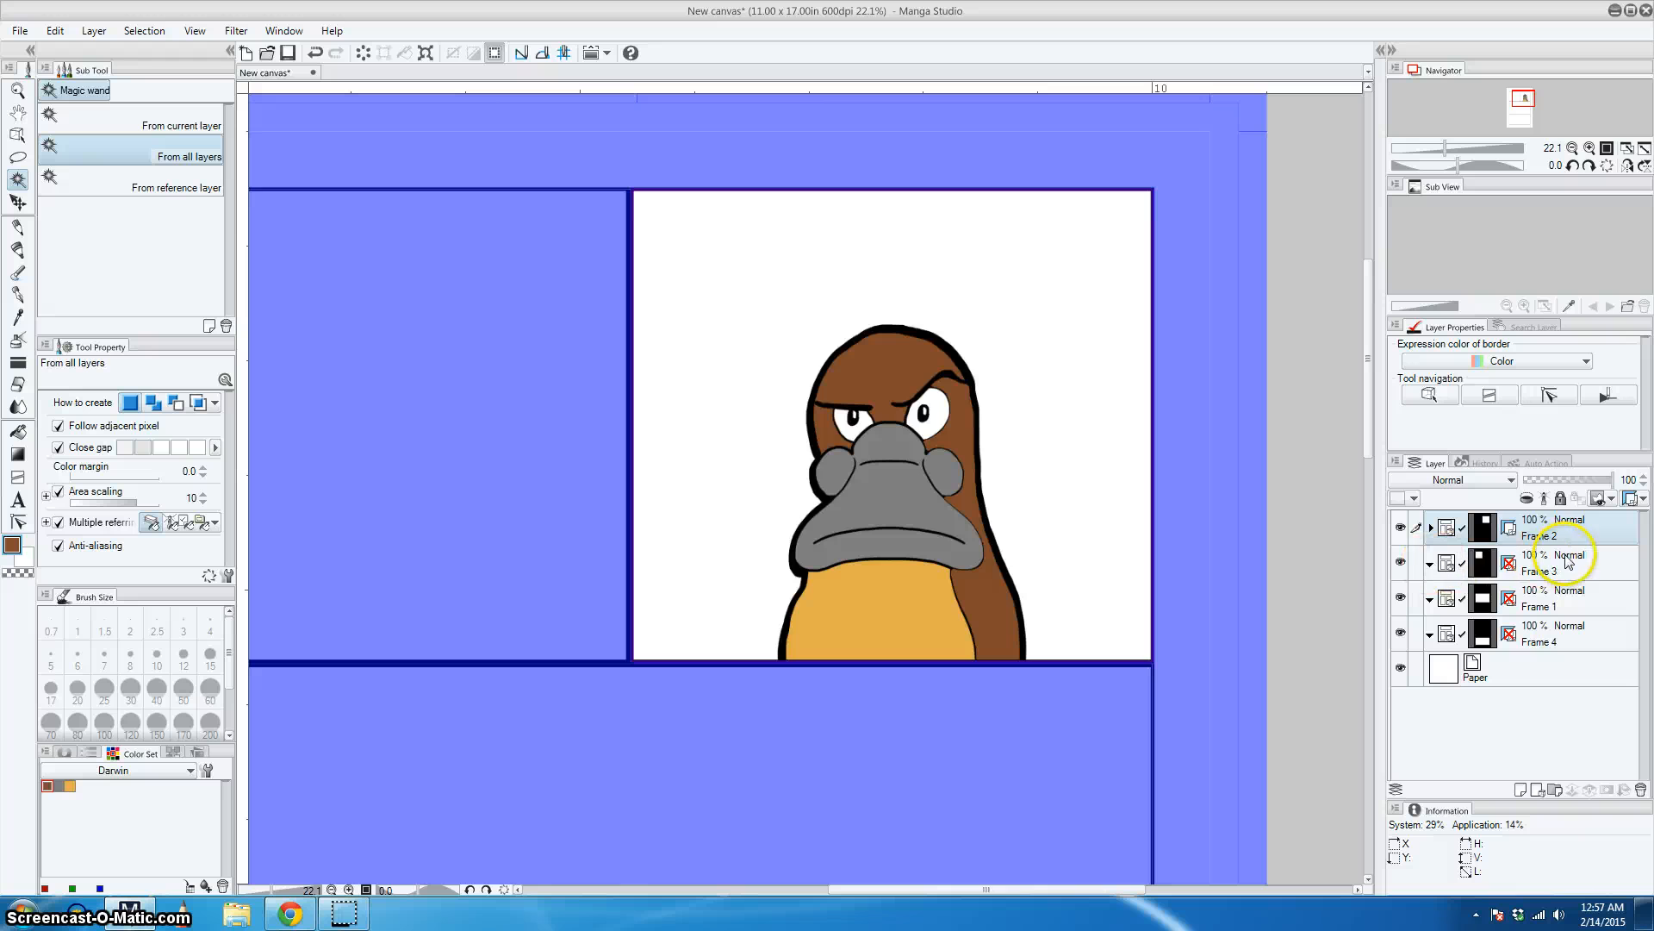
Add Weight Lines, Linework, Shadows and Background layers to Frame 3 with the Create typical layers auto action, and collapse the folder
click(1453, 572)
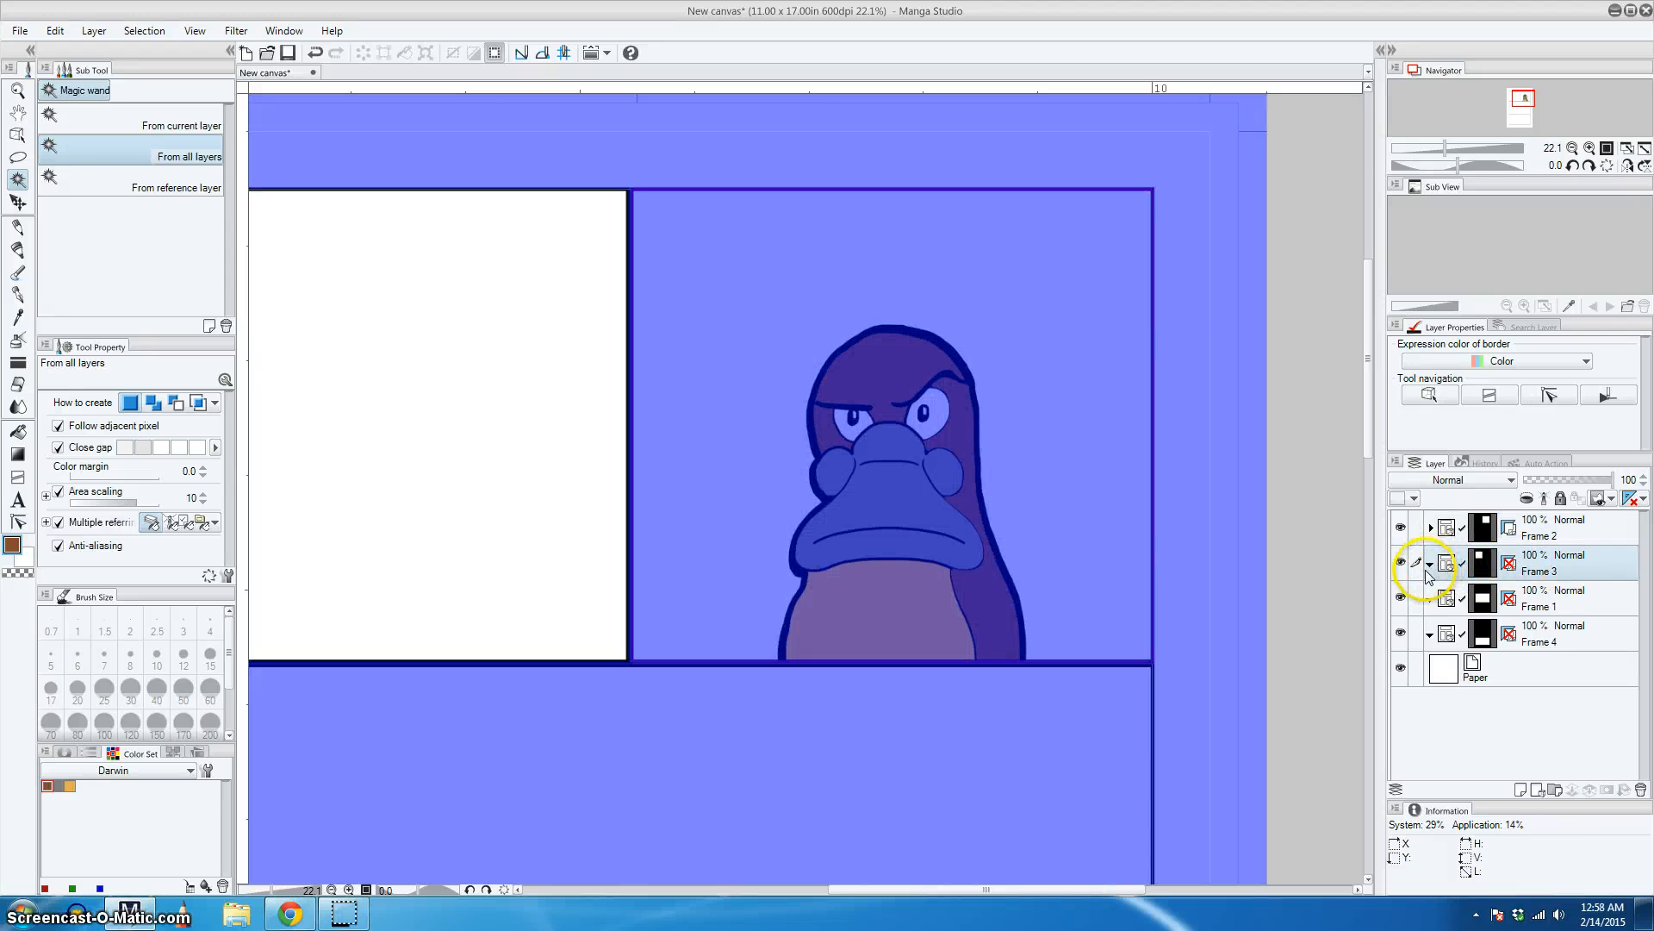
click(1430, 563)
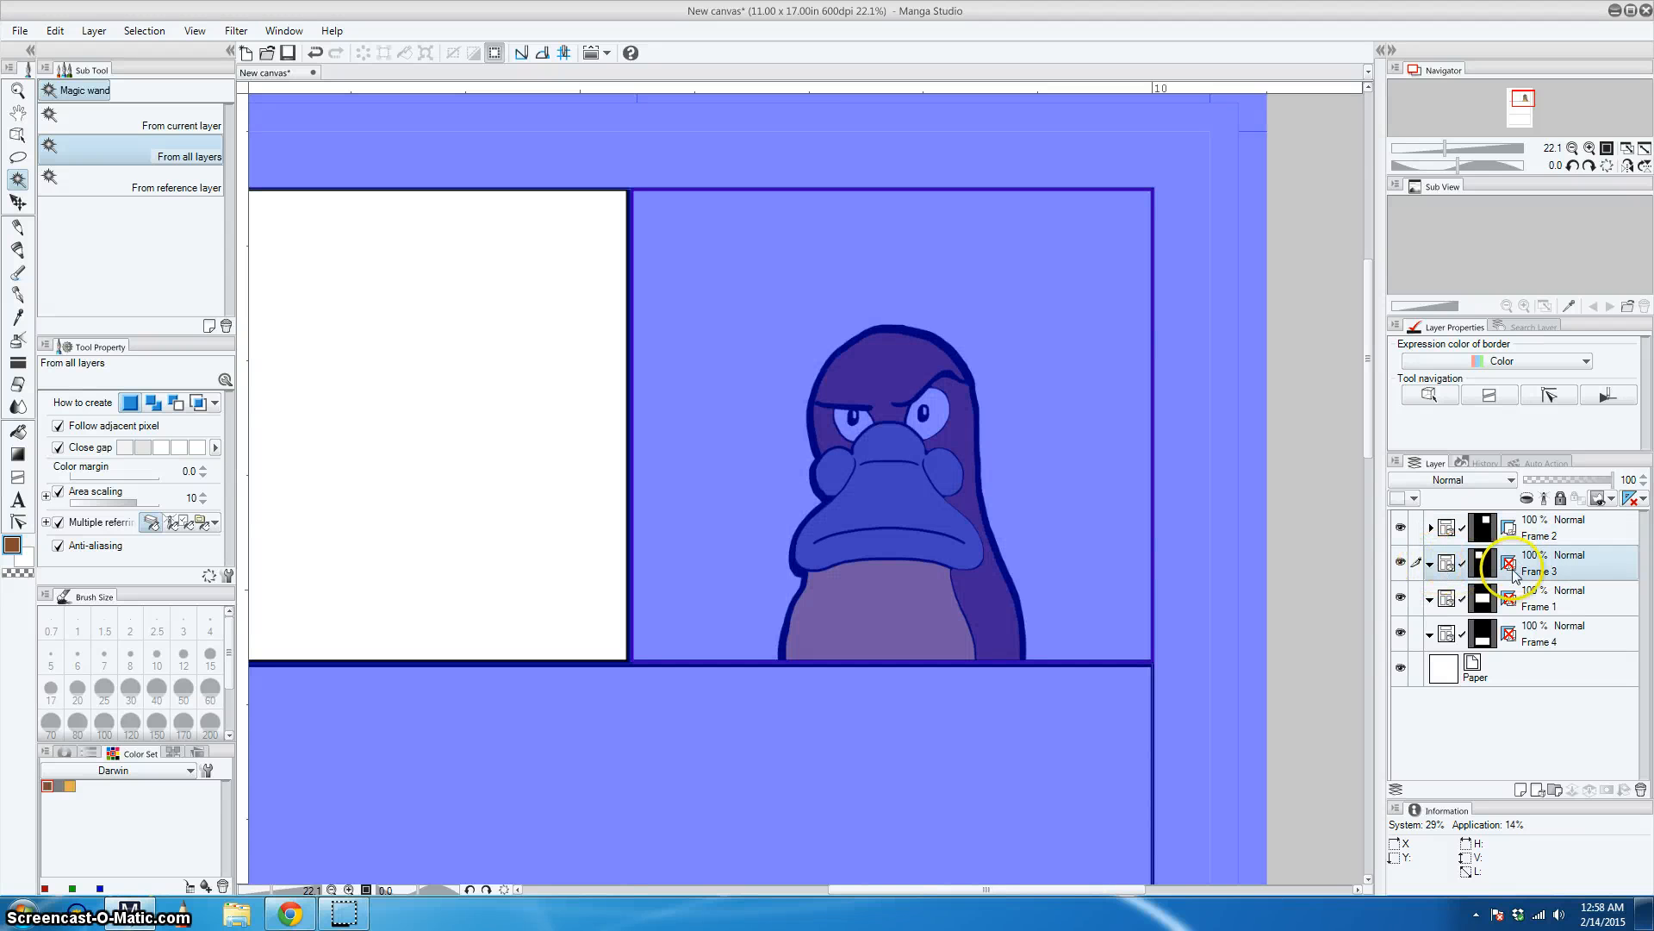
key(F1)
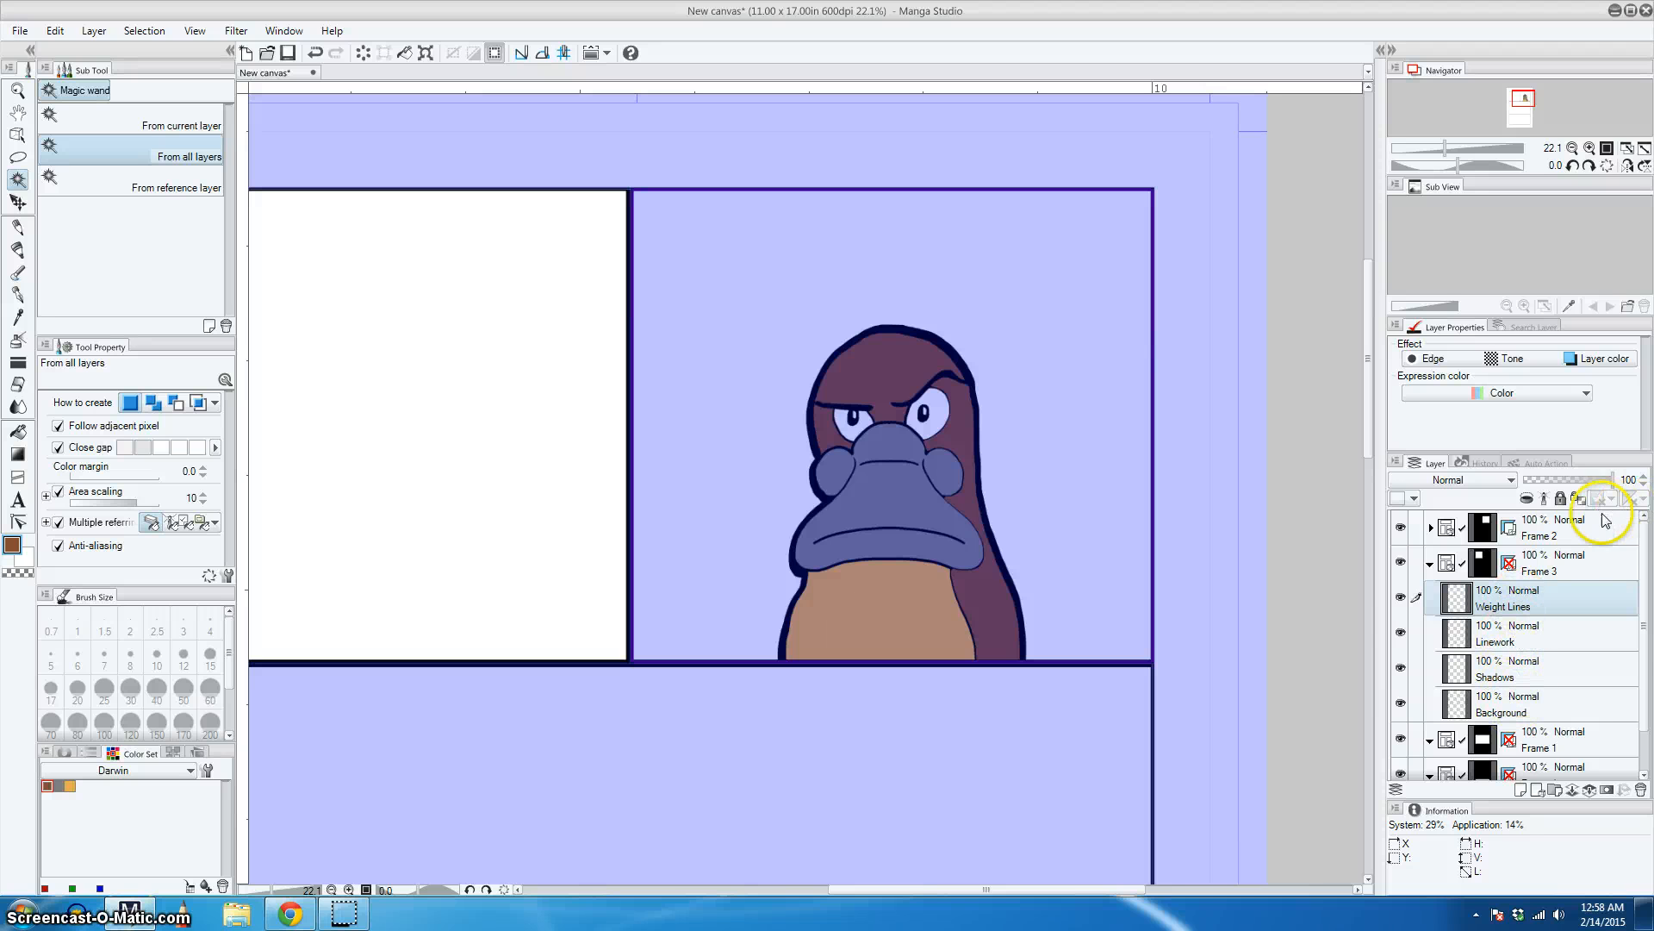
scroll(1532, 598, down, 1)
scroll(1452, 564, up, 1)
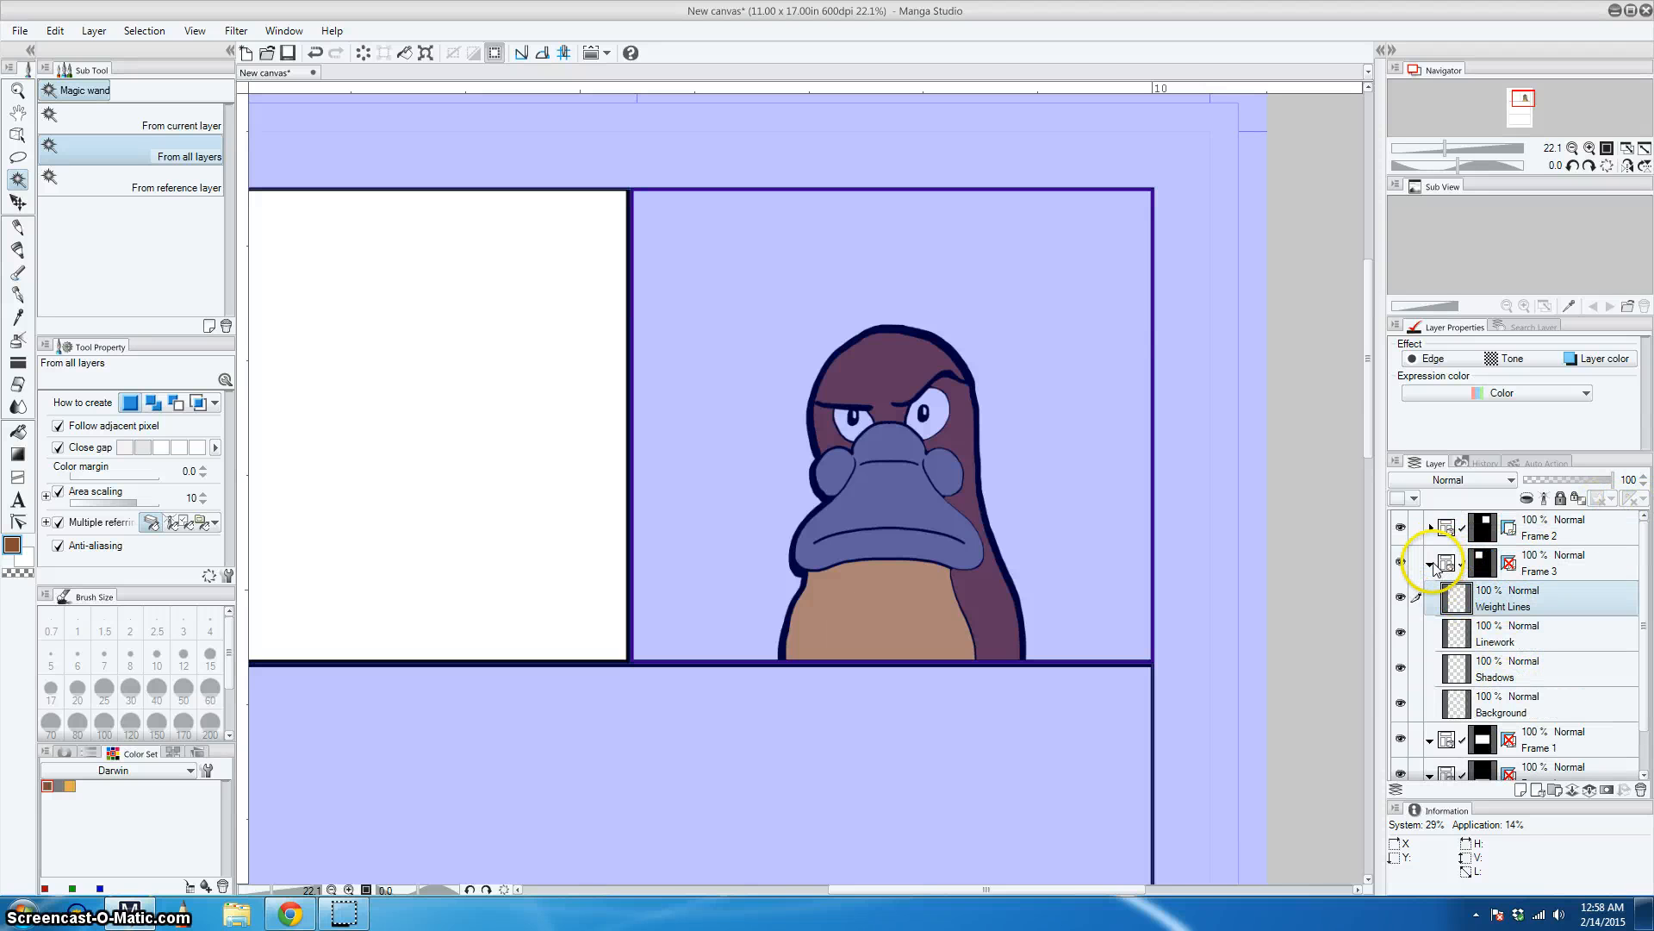
click(1431, 564)
click(1431, 600)
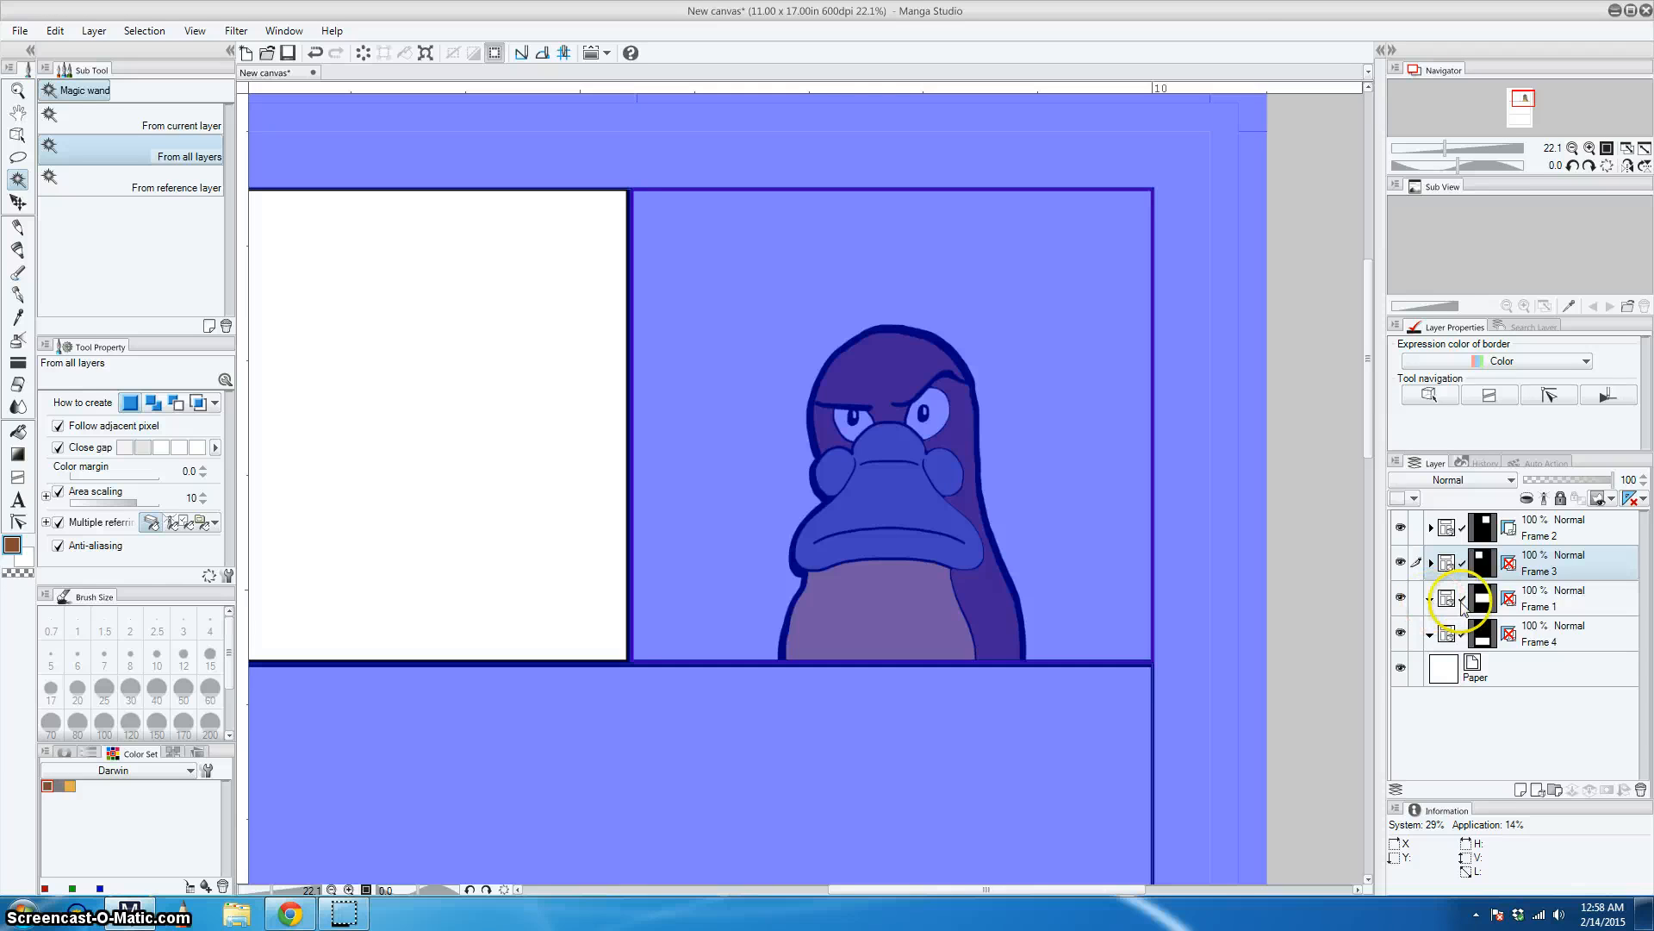